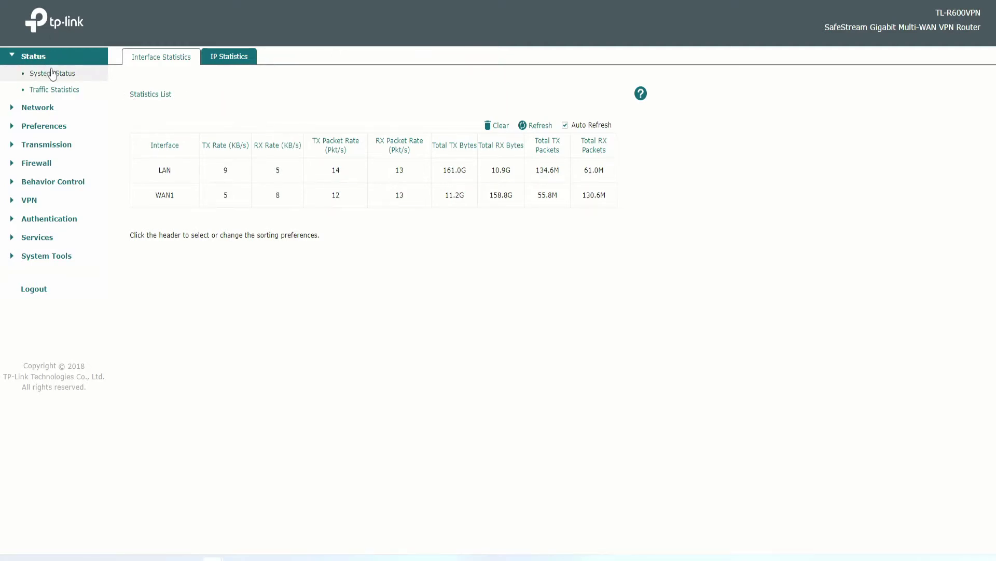
Bring up the IP Group list under Network > Preferences.
click(44, 108)
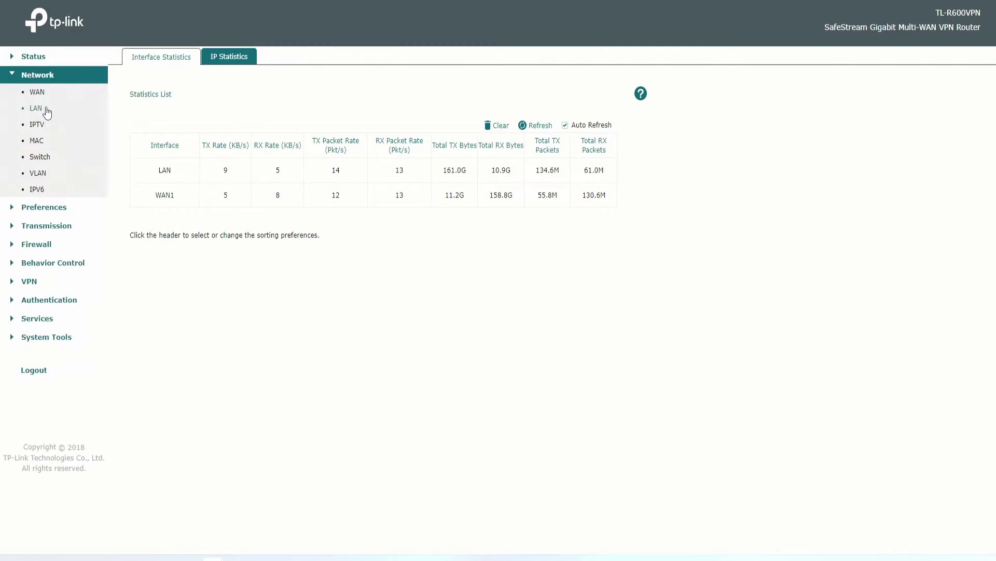
click(45, 206)
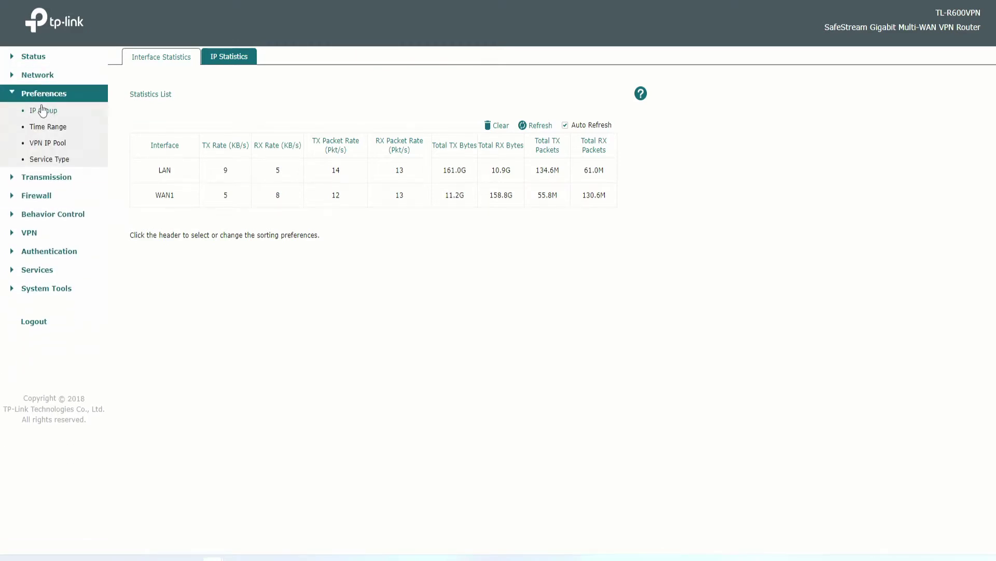
click(43, 117)
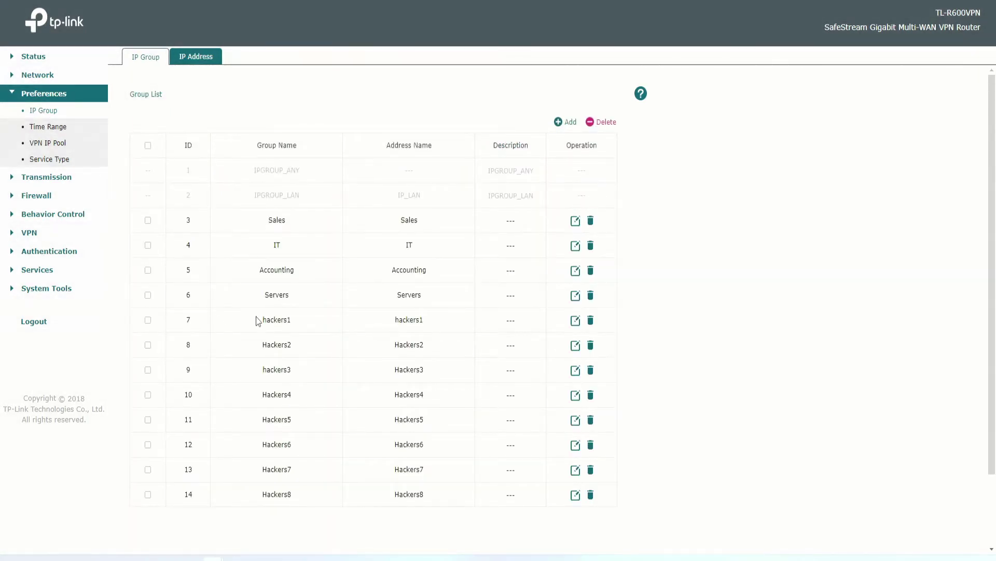
Highlight the hackers1 and Hackers2 group names and addresses to read them.
drag(257, 321, 434, 486)
click(310, 322)
double_click(264, 323)
drag(263, 344, 299, 347)
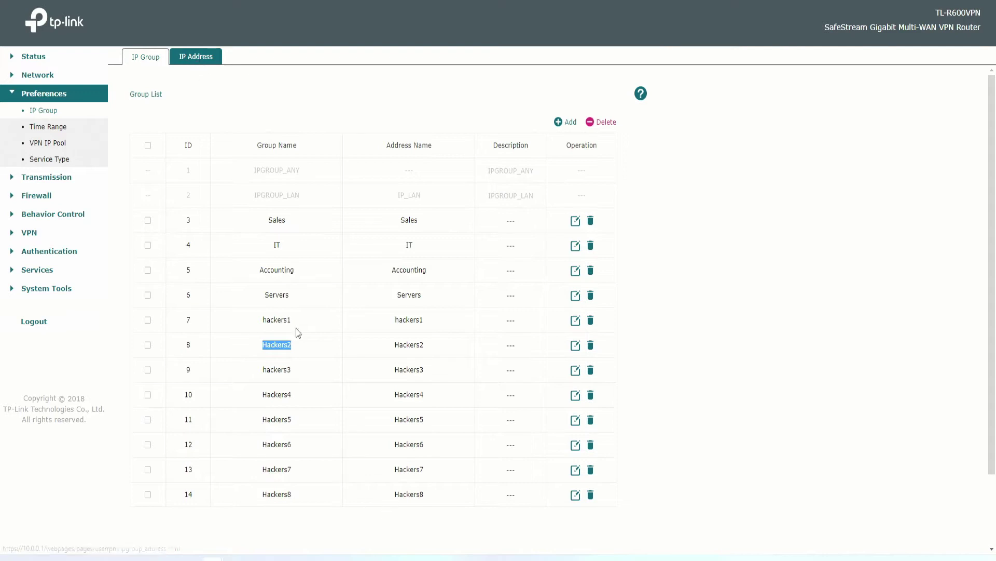
double_click(275, 319)
drag(435, 321, 393, 321)
Start a new IP Address list entry of type IP Address/Mask.
click(197, 59)
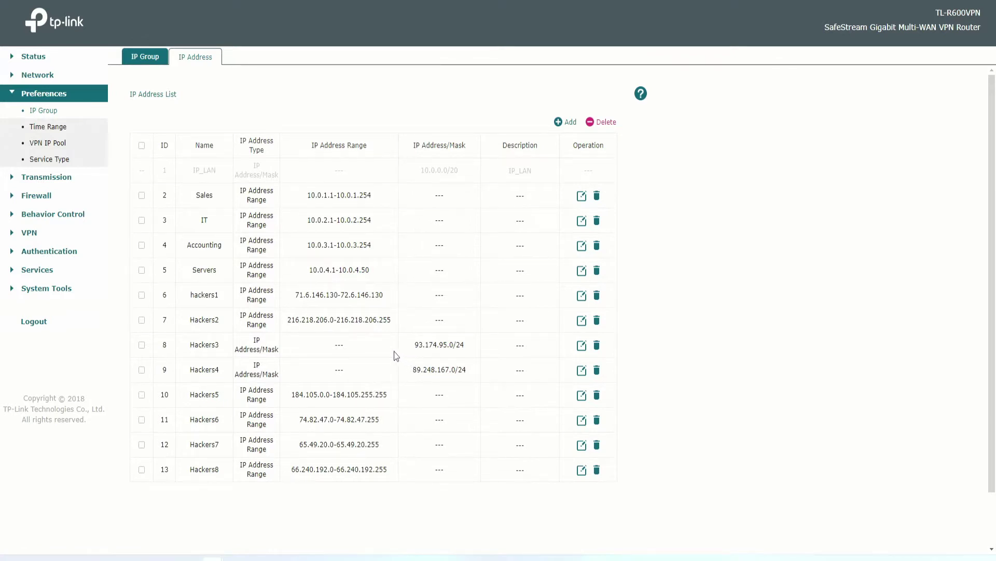
click(559, 123)
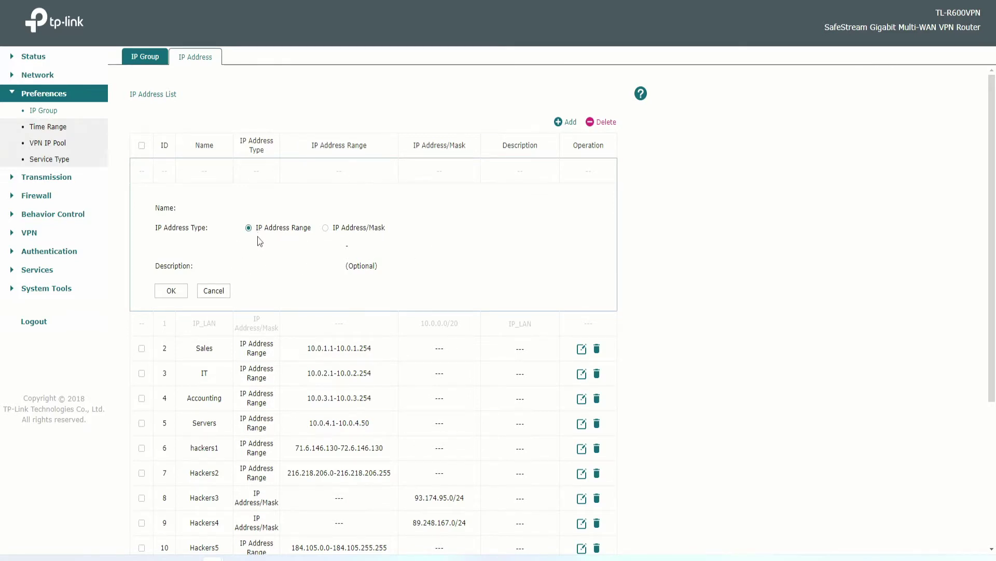
click(326, 229)
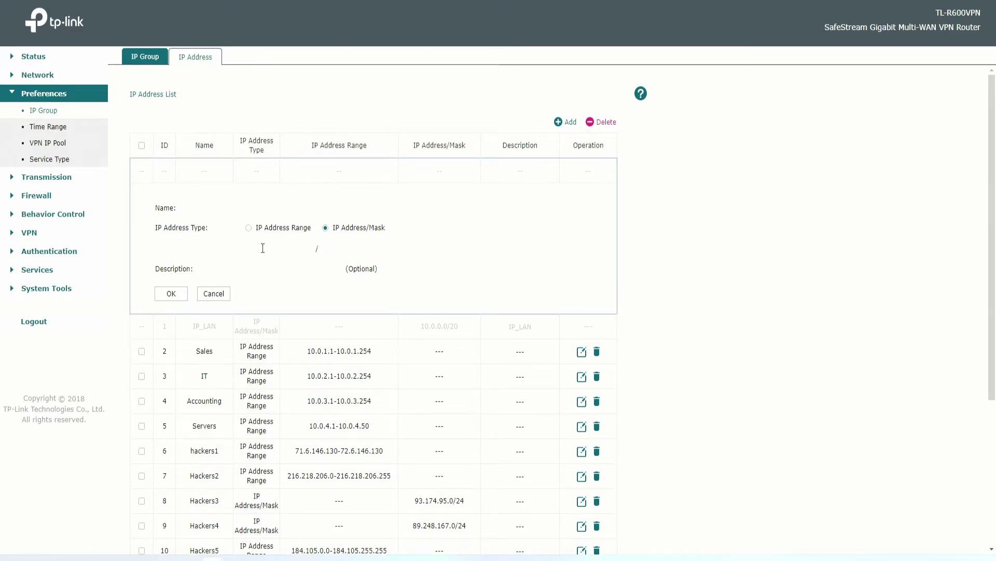
Enter 70.0.0.0 as the entry's IP address and select it.
click(277, 269)
click(288, 242)
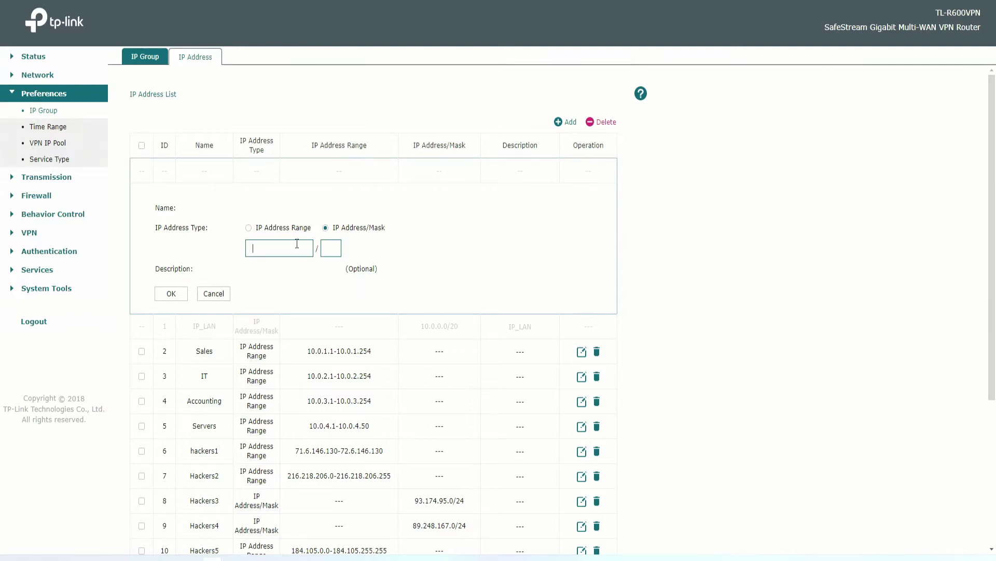
text(70.0.0.0)
click(338, 248)
click(286, 247)
drag(293, 247, 245, 251)
Switch the entry to IP Address Range and enter 70.0.0.0 to 70.0.0.255.
click(248, 228)
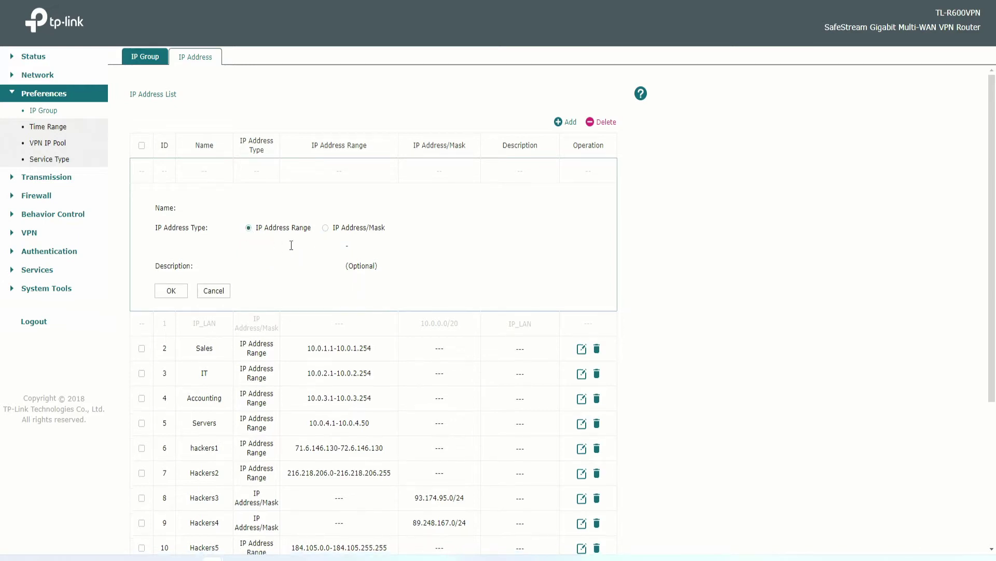
click(294, 245)
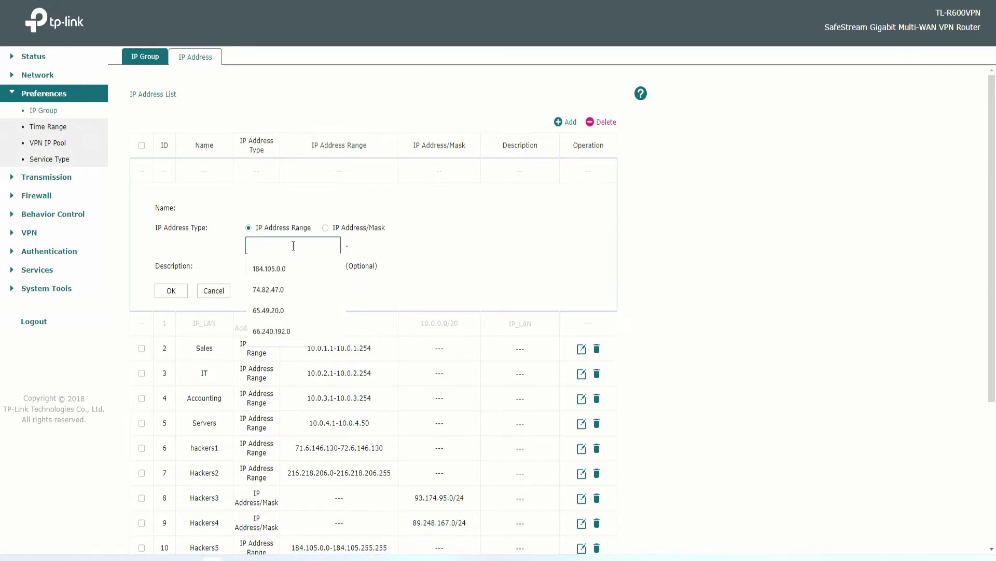
text(70.0.0.0)
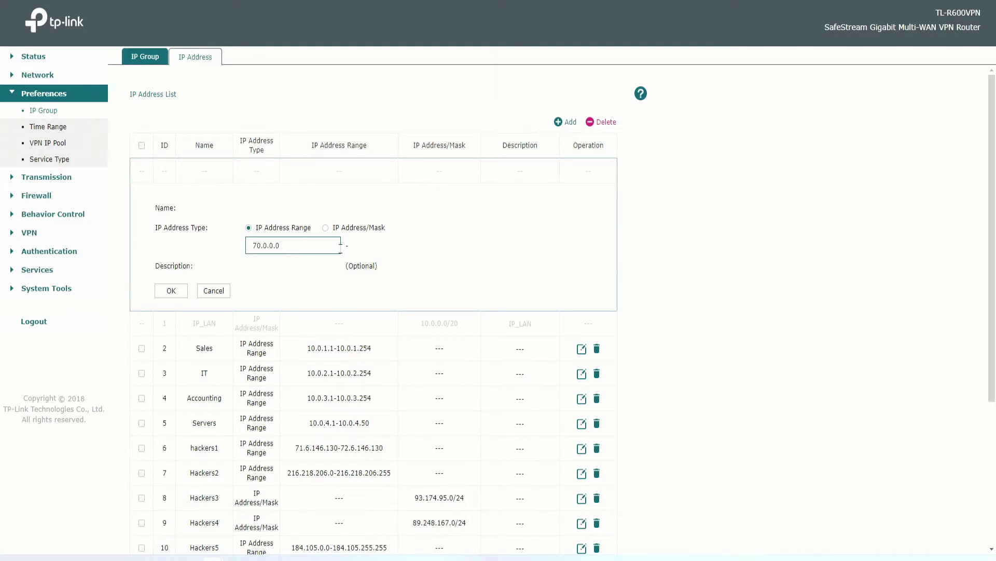
click(375, 247)
text(70)
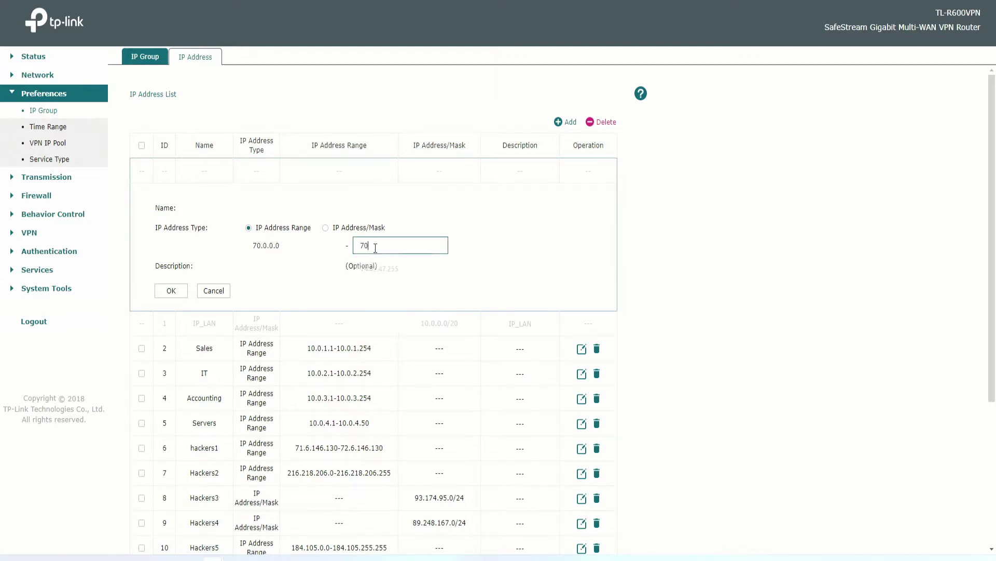
text(.0.0.255)
click(496, 239)
click(293, 245)
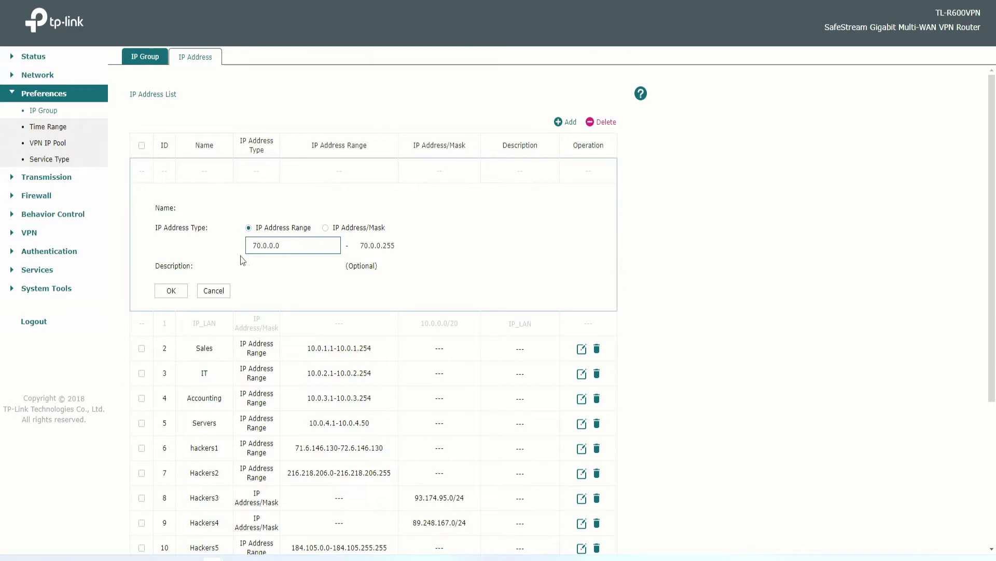
Discard the draft entry and read the hackers1–Hackers8 address ranges in the list.
click(223, 291)
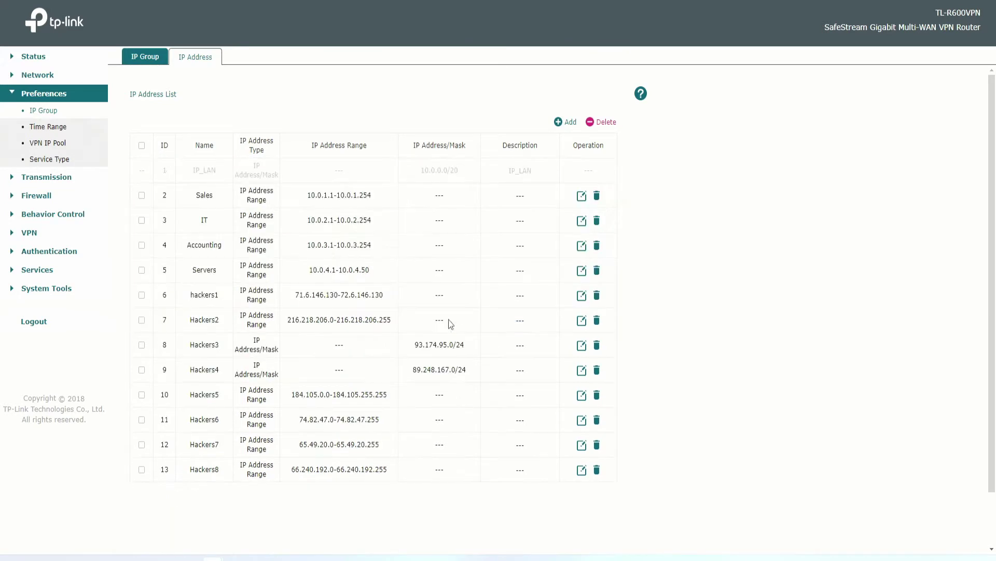
scroll(321, 258, down, 2)
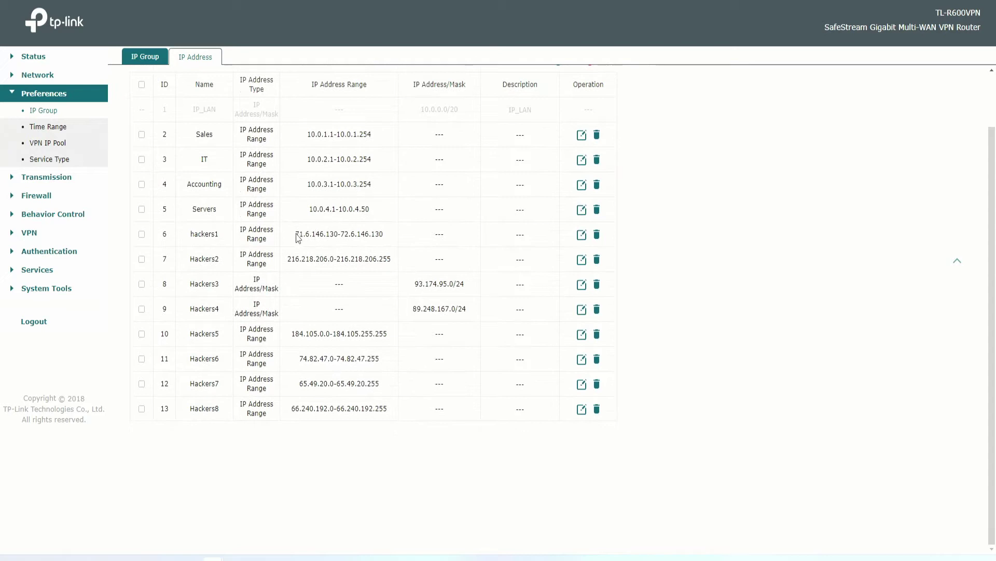
drag(293, 234, 385, 238)
drag(190, 234, 221, 237)
drag(289, 238, 388, 239)
drag(281, 262, 465, 289)
drag(413, 312, 483, 310)
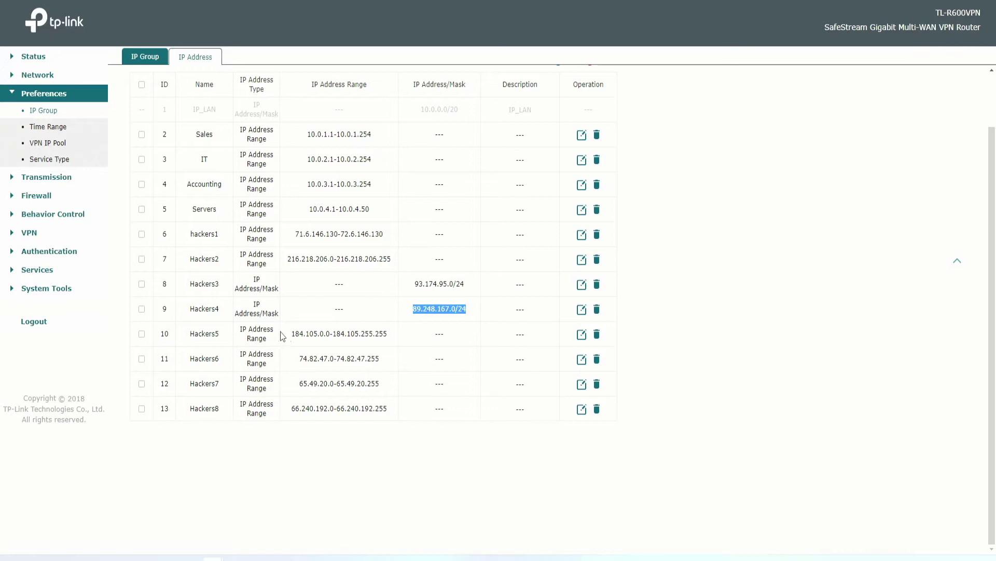
drag(287, 334, 389, 337)
drag(296, 359, 379, 369)
click(314, 383)
double_click(314, 383)
drag(278, 409, 409, 404)
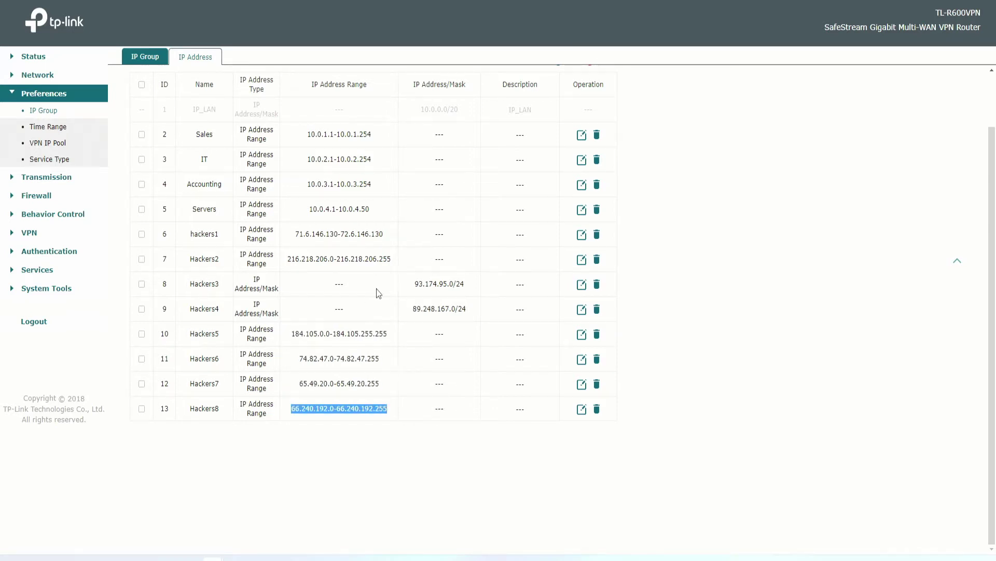
Re-read the hackers1 and Hackers2 ranges, then return to the IP Group list.
drag(294, 235, 376, 249)
click(402, 237)
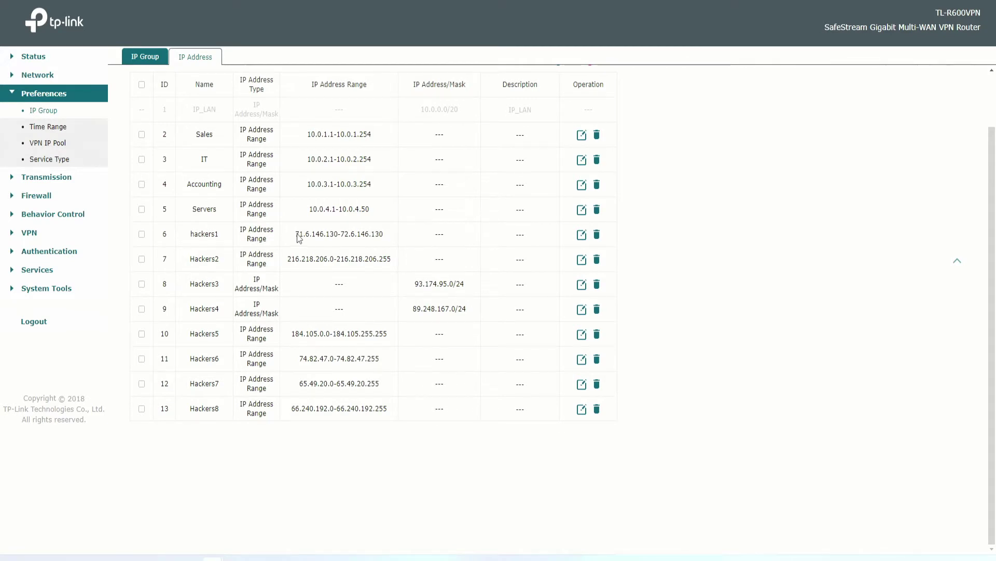
drag(300, 237, 378, 234)
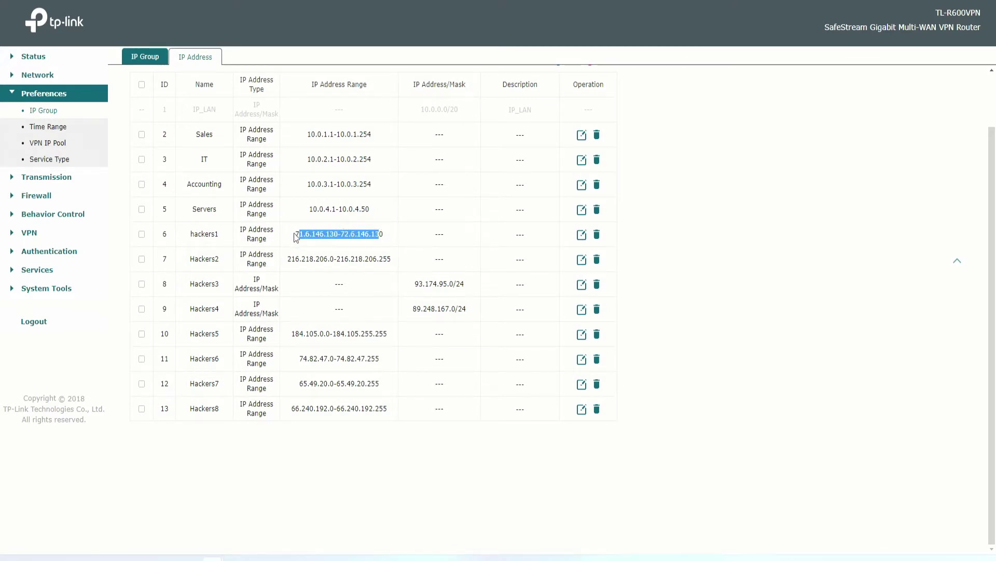
drag(296, 237, 390, 234)
drag(287, 262, 466, 284)
click(414, 307)
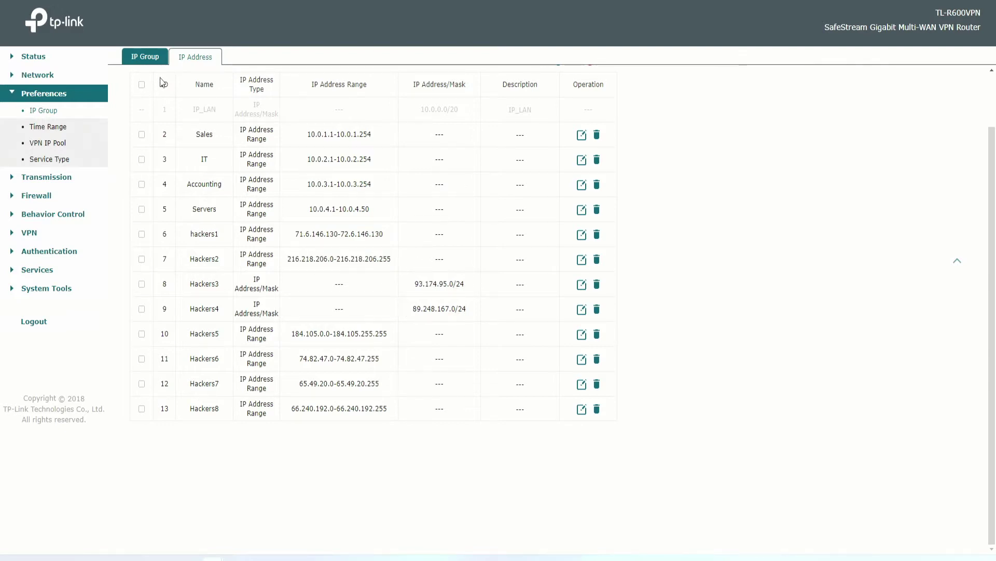
click(145, 57)
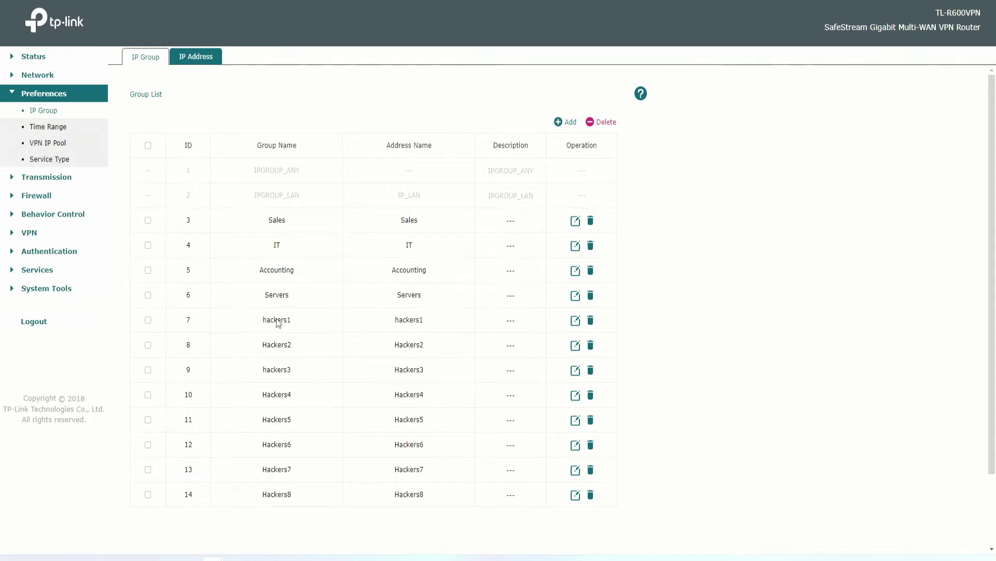
Start a new IP group entry in the Group List.
click(560, 124)
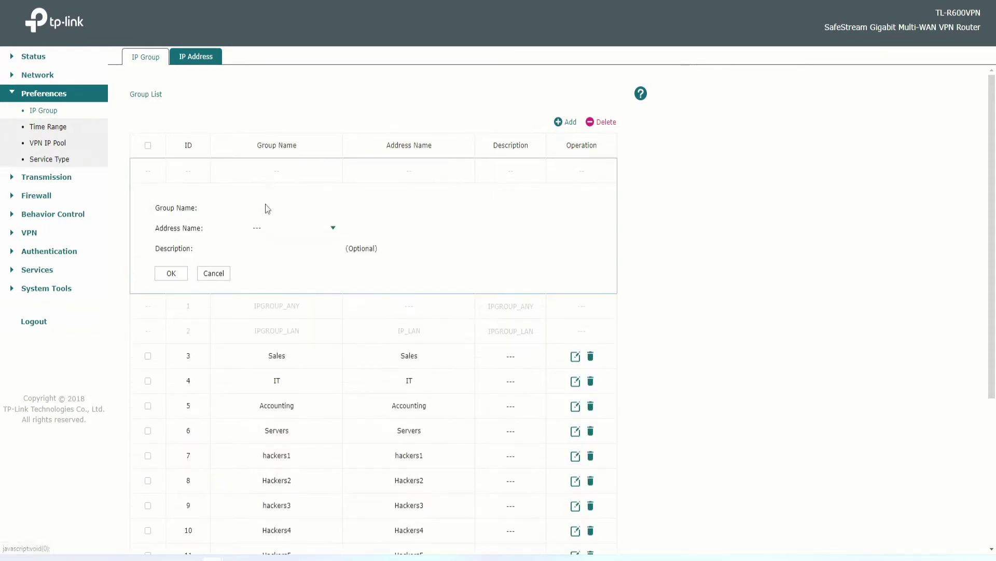
scroll(444, 301, down, 4)
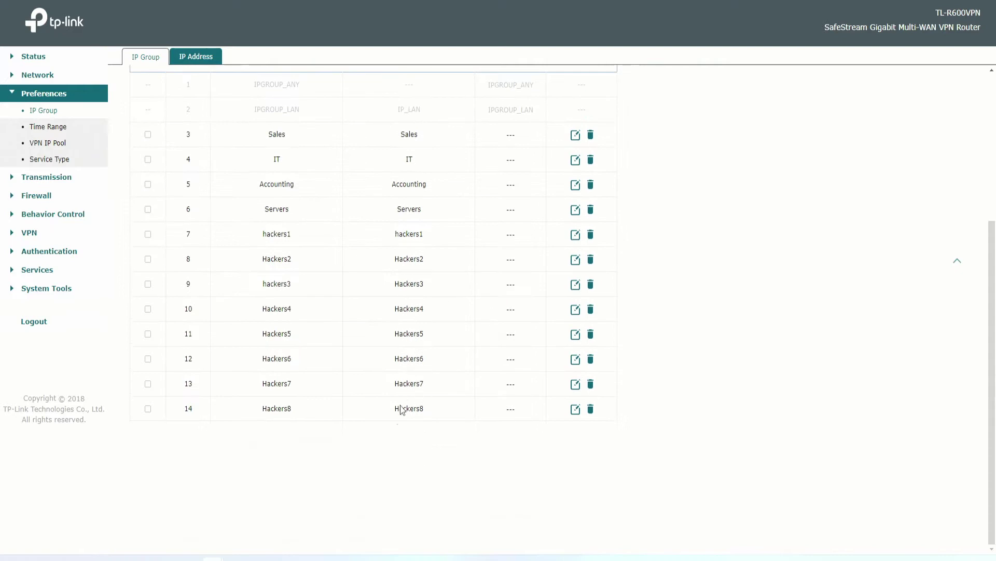
scroll(381, 319, up, 4)
scroll(480, 328, down, 4)
scroll(497, 310, up, 4)
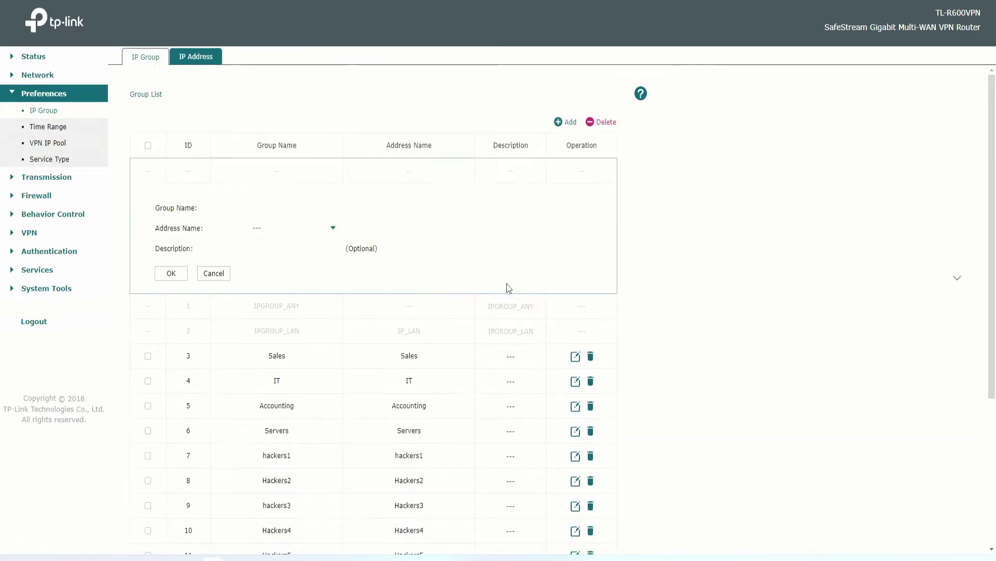
Browse the available Address Name choices, close them, and return to the IP Address list.
click(294, 230)
scroll(315, 308, down, 2)
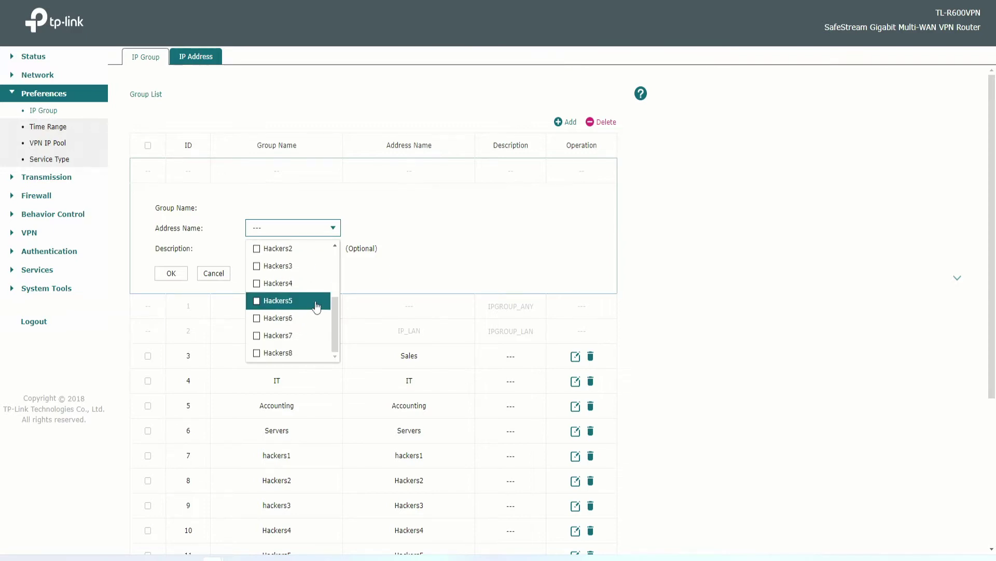
scroll(316, 307, down, 4)
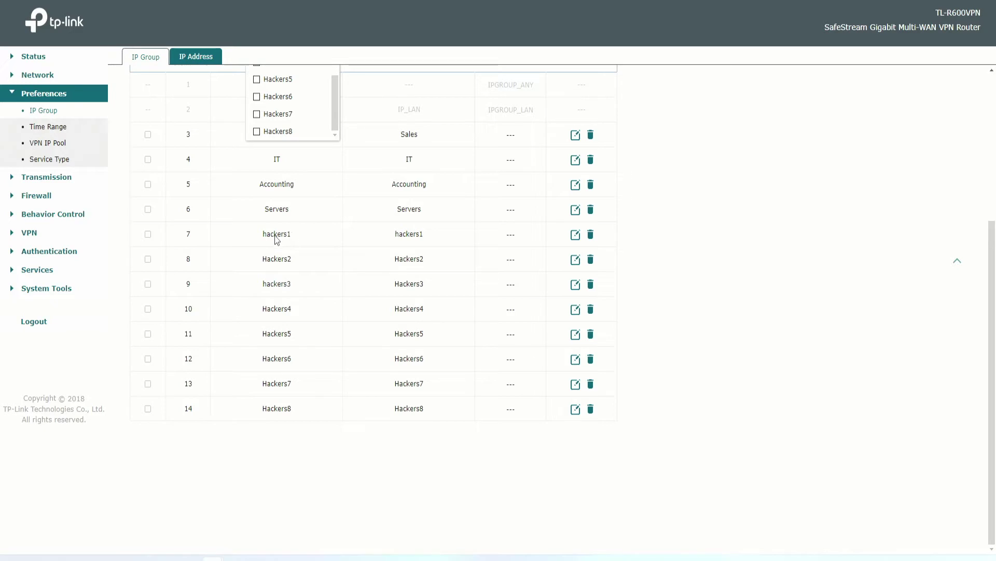
scroll(417, 236, up, 4)
scroll(313, 275, up, 2)
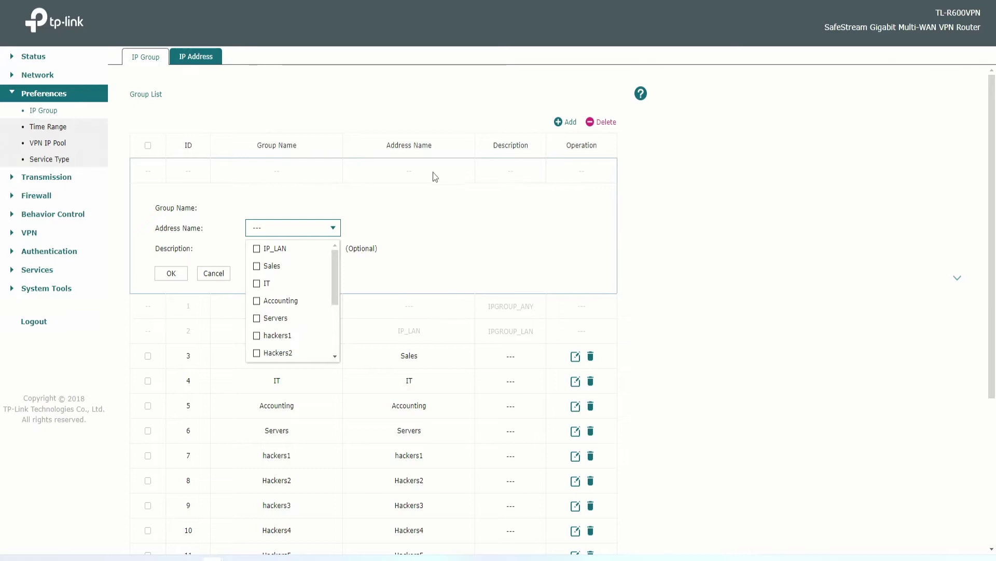
click(272, 111)
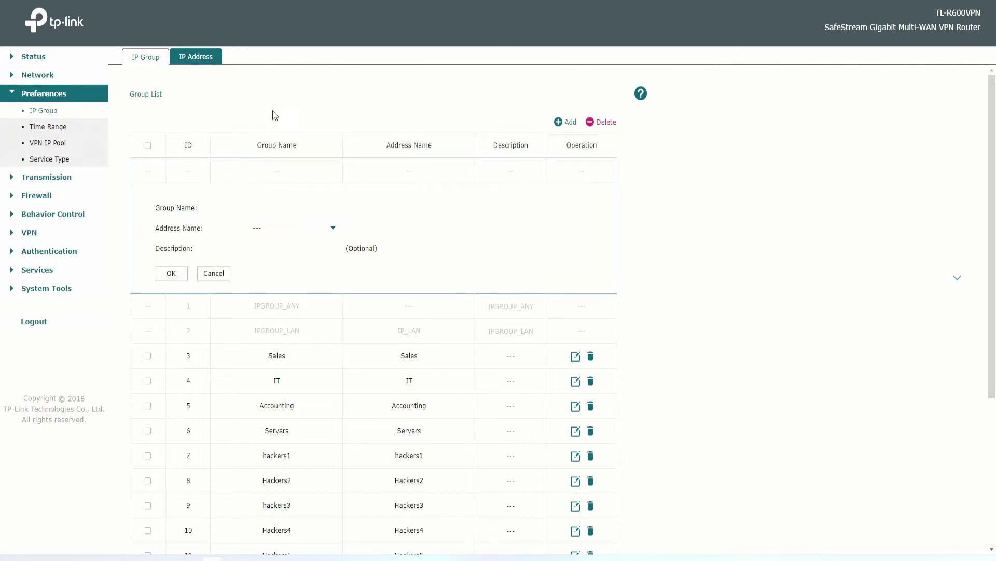
click(203, 57)
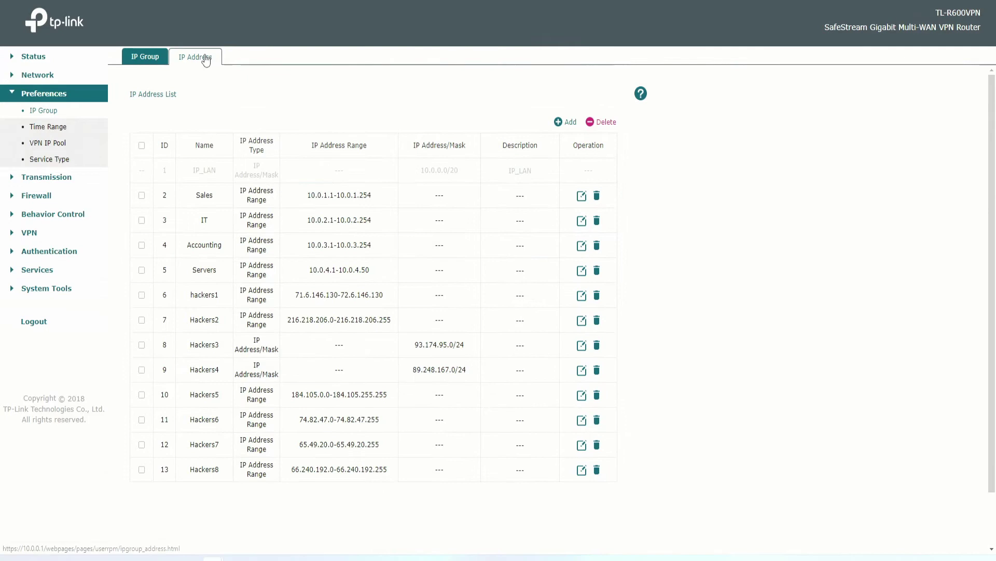
Start a new access control rule.
click(145, 58)
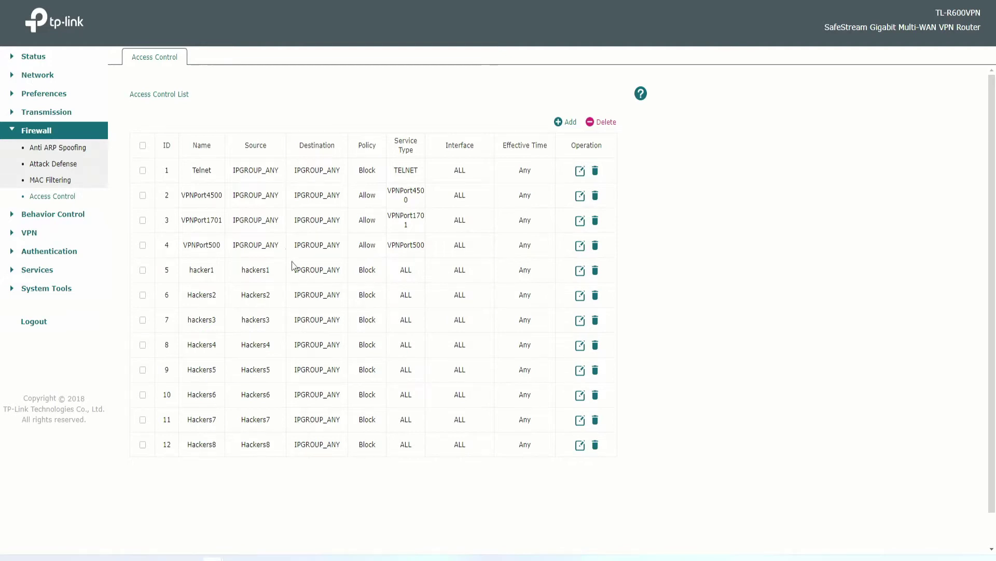
click(565, 122)
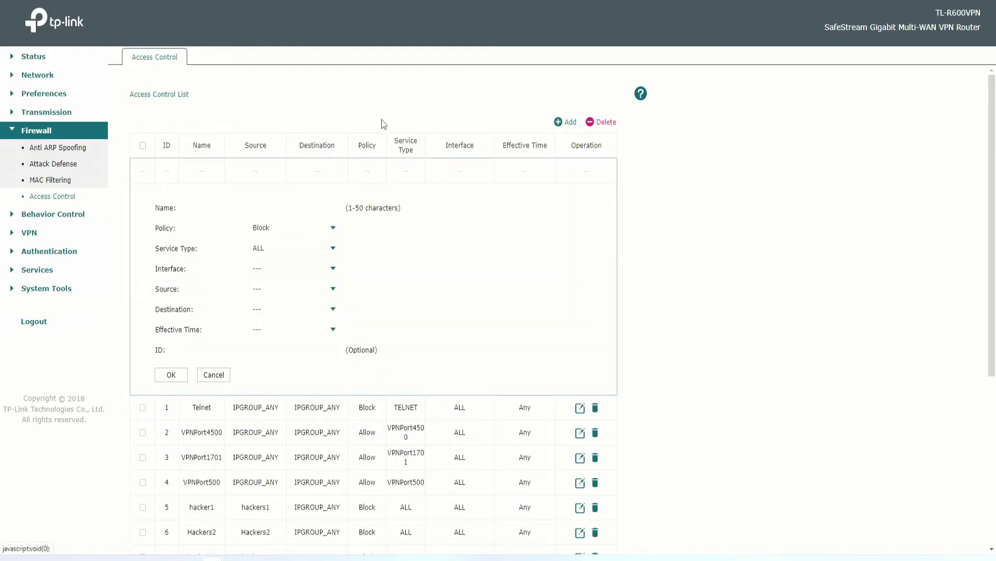
scroll(438, 209, down, 5)
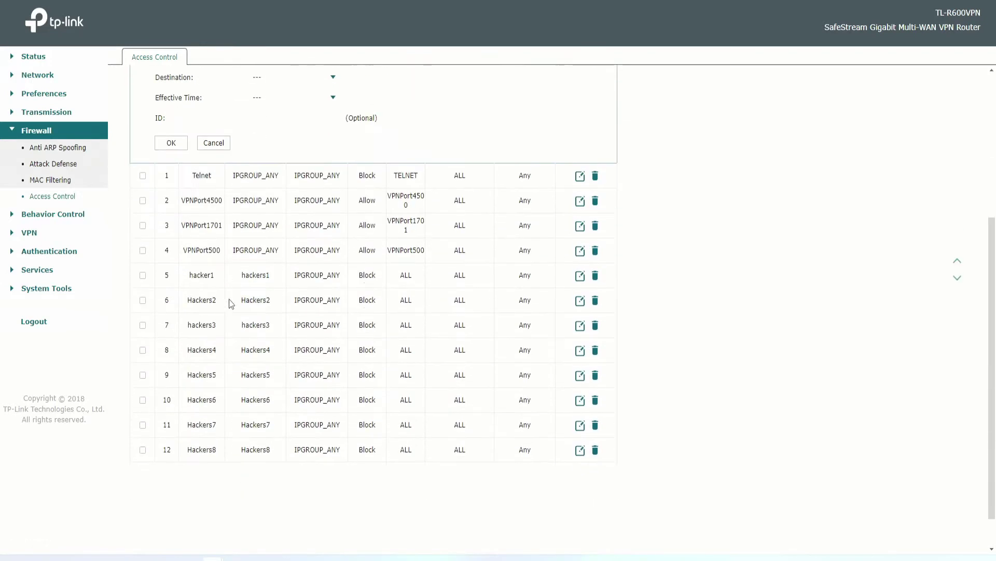
scroll(305, 327, up, 5)
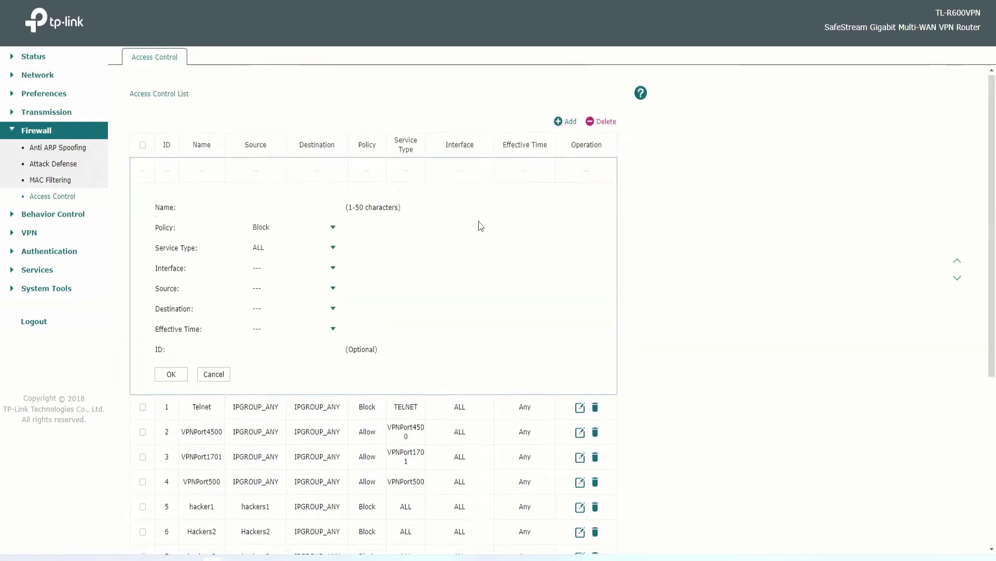
scroll(480, 226, down, 1)
Keep the rule's policy at Block and service type at ALL.
click(287, 170)
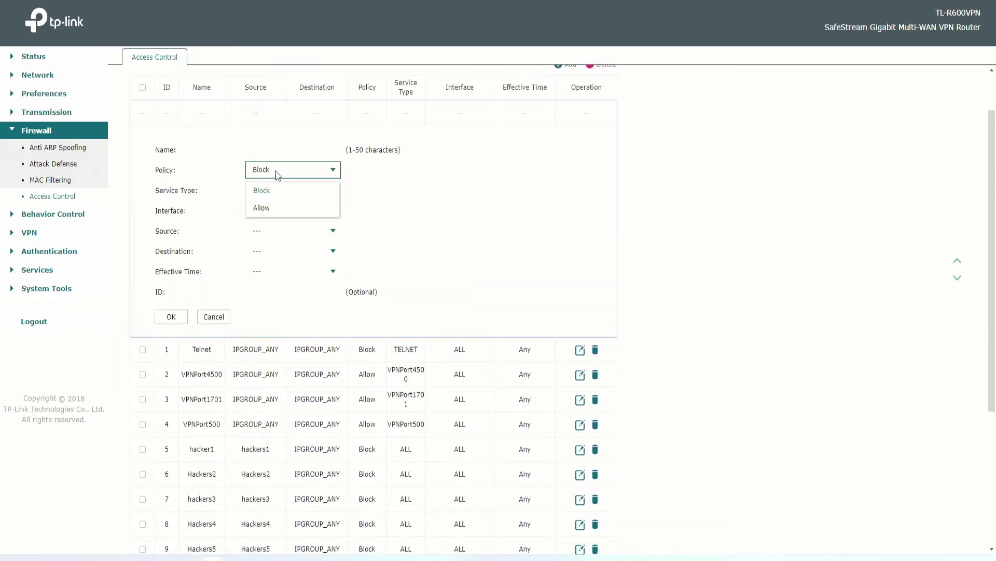
click(186, 182)
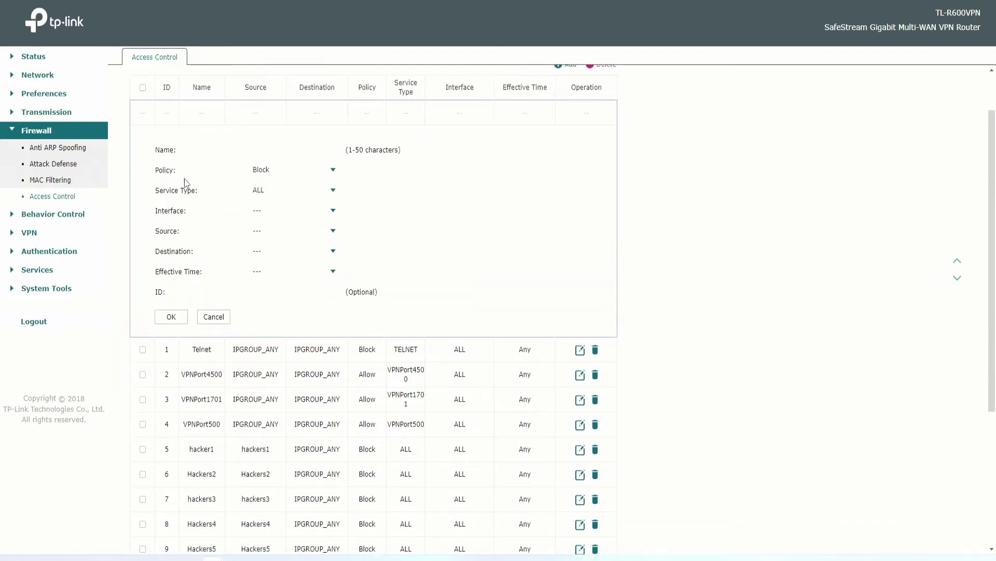
click(275, 196)
click(278, 197)
scroll(478, 253, down, 5)
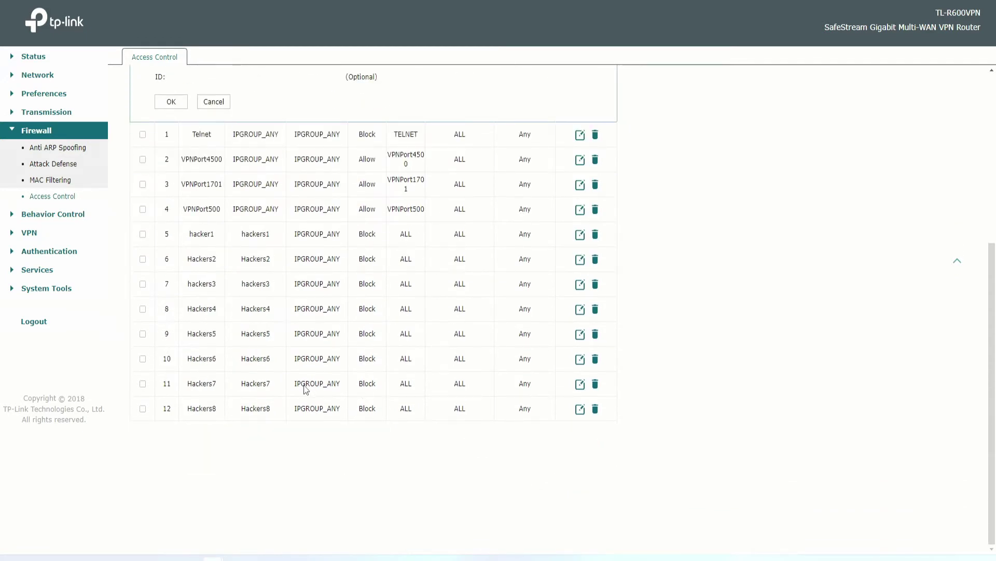
drag(350, 385, 291, 384)
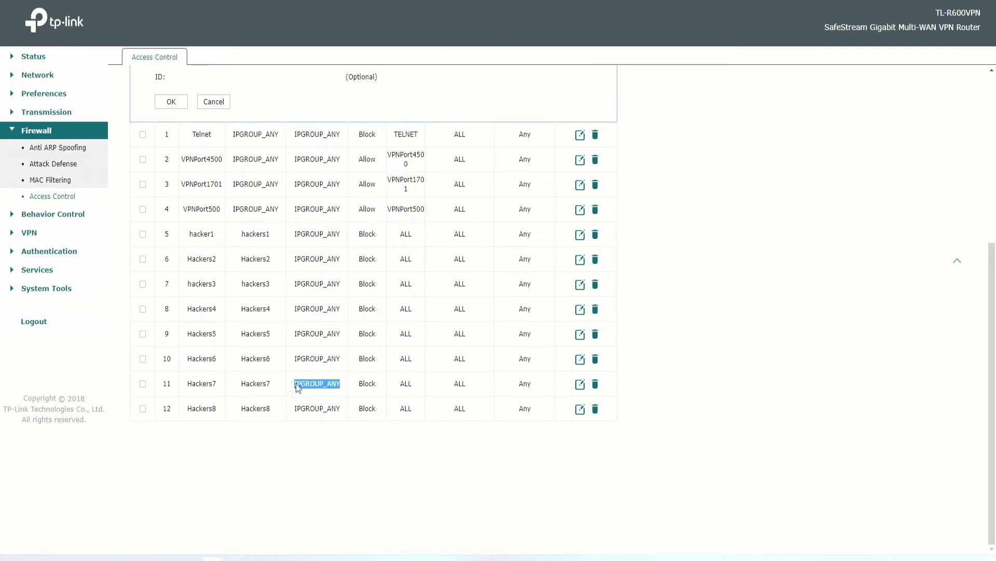
click(383, 383)
scroll(404, 383, up, 5)
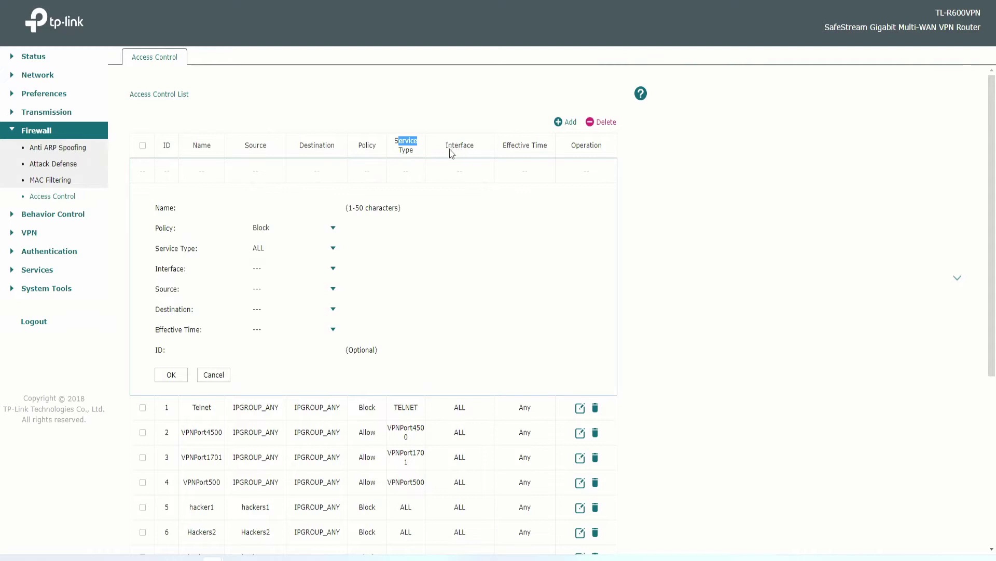
scroll(465, 156, down, 4)
scroll(538, 318, up, 4)
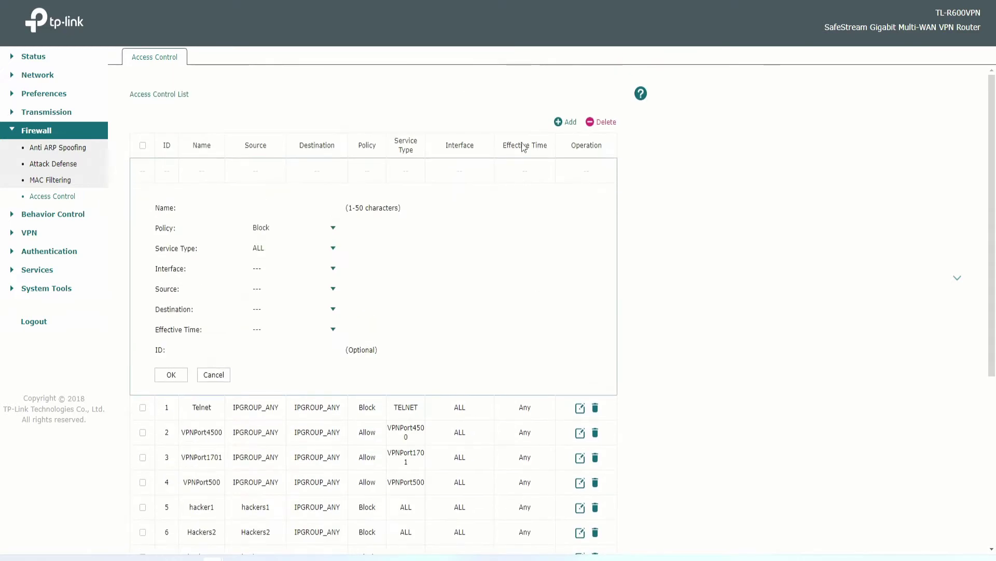
drag(503, 146, 547, 146)
Set effective time to Any and destination to IPGROUP_ANY, then view the source groups.
click(261, 329)
click(273, 349)
click(266, 313)
click(288, 329)
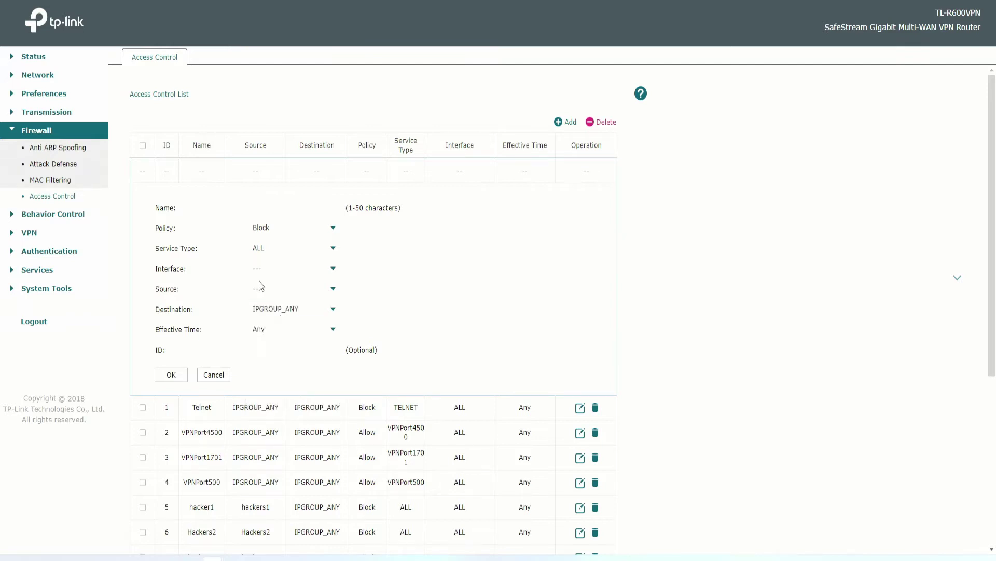
click(269, 291)
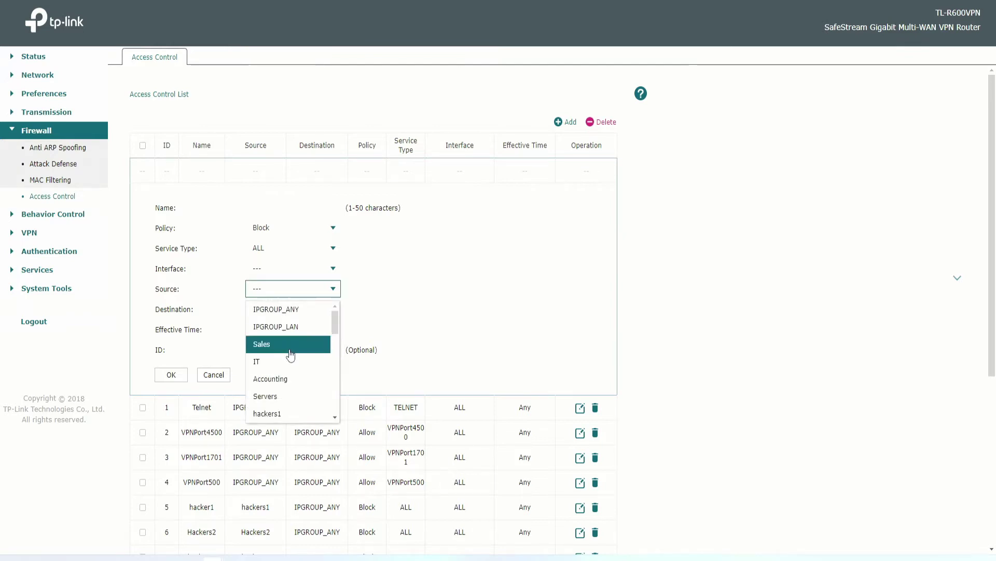
scroll(290, 355, down, 1)
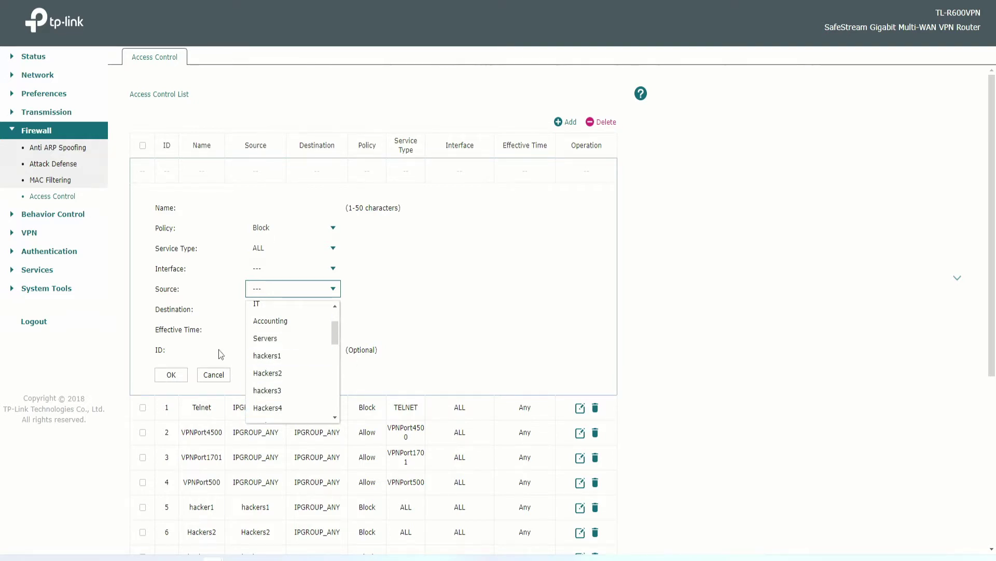
Cancel the unfinished rule and read the existing Hackers5–Hackers7 rules.
click(214, 376)
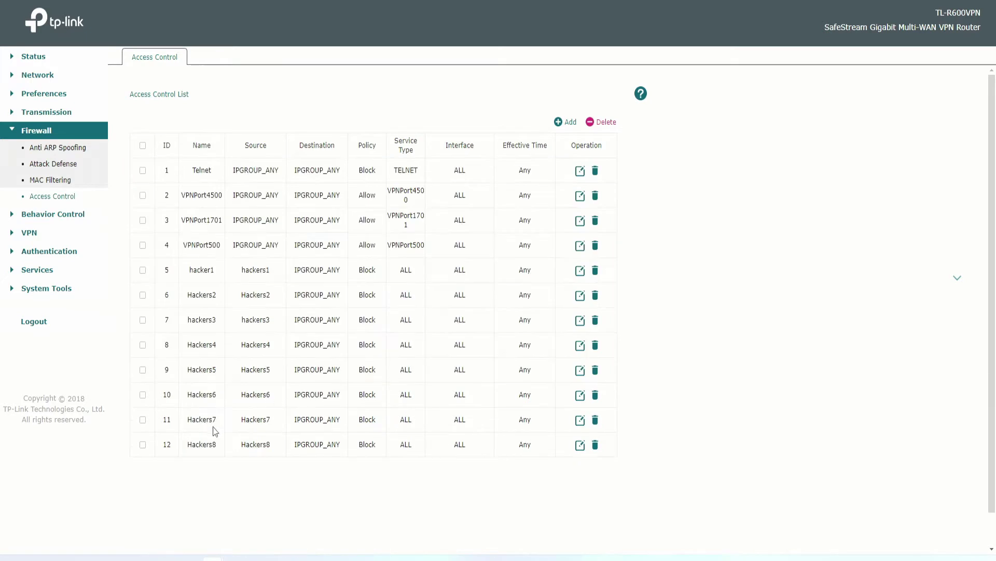
drag(190, 428, 531, 422)
drag(193, 395, 557, 394)
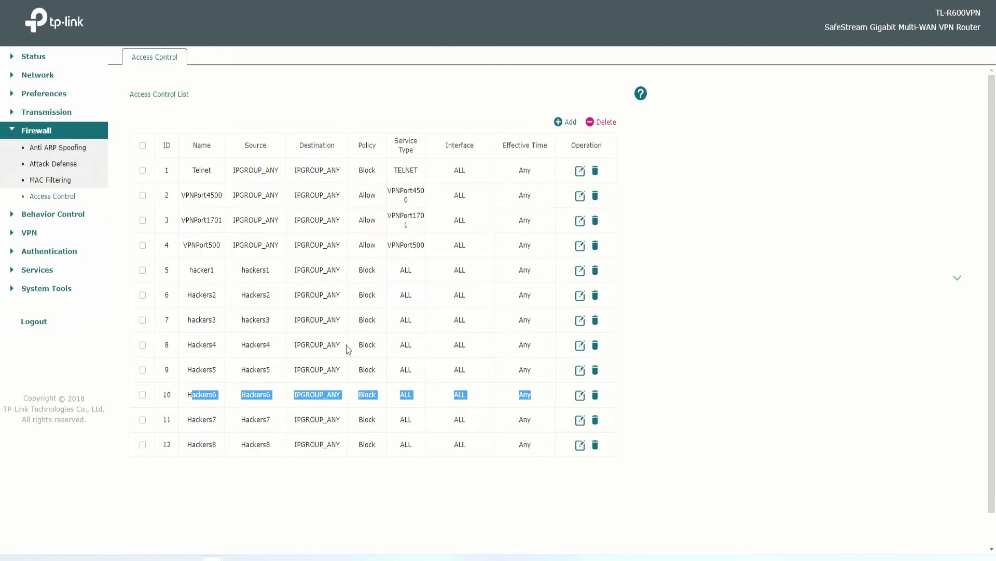
drag(184, 373, 541, 367)
Open Transmission > Bandwidth Control and select the 77% usage threshold.
click(46, 112)
click(65, 145)
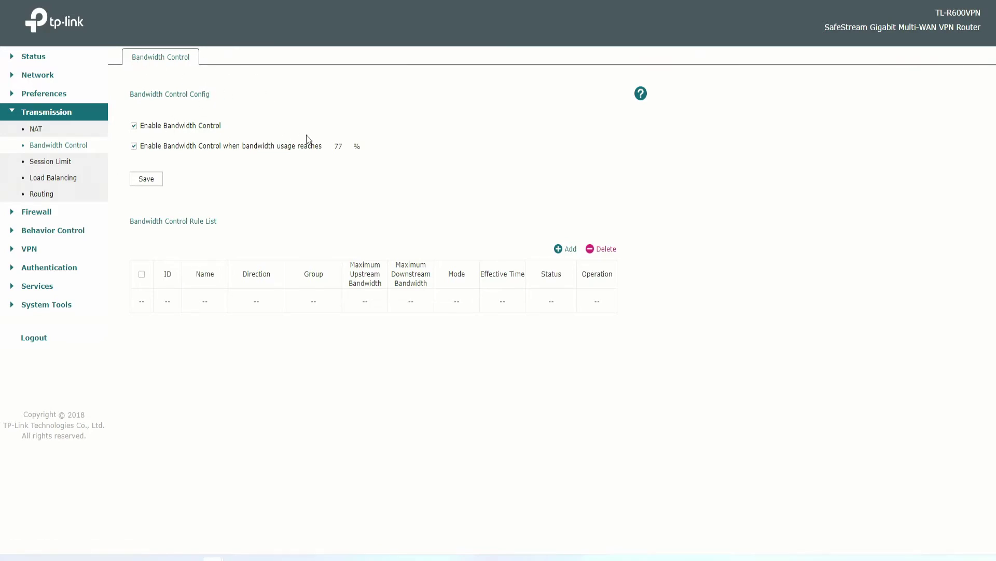
double_click(346, 146)
Start a new bandwidth control rule named Rule1.
click(569, 251)
scroll(434, 327, down, 3)
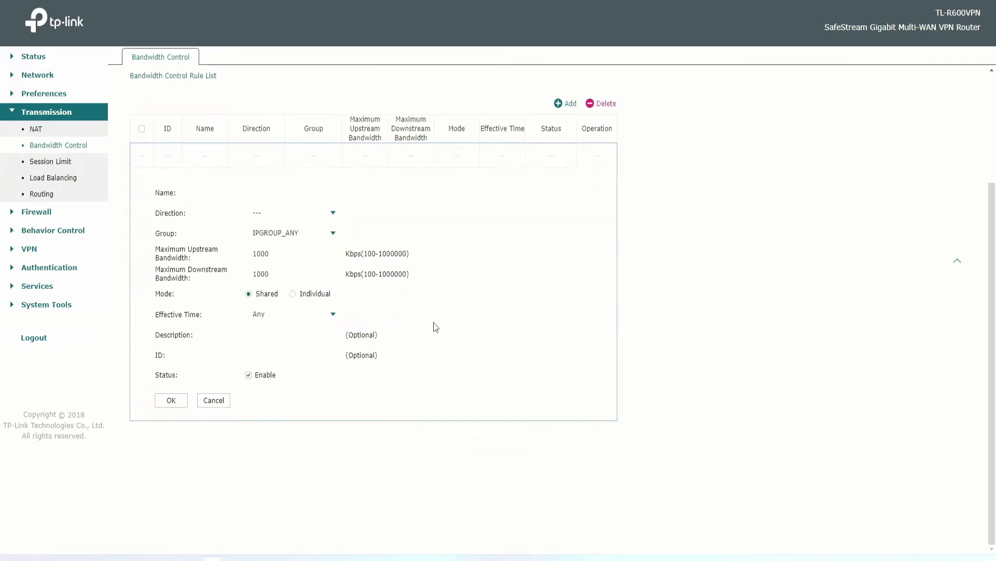
click(271, 192)
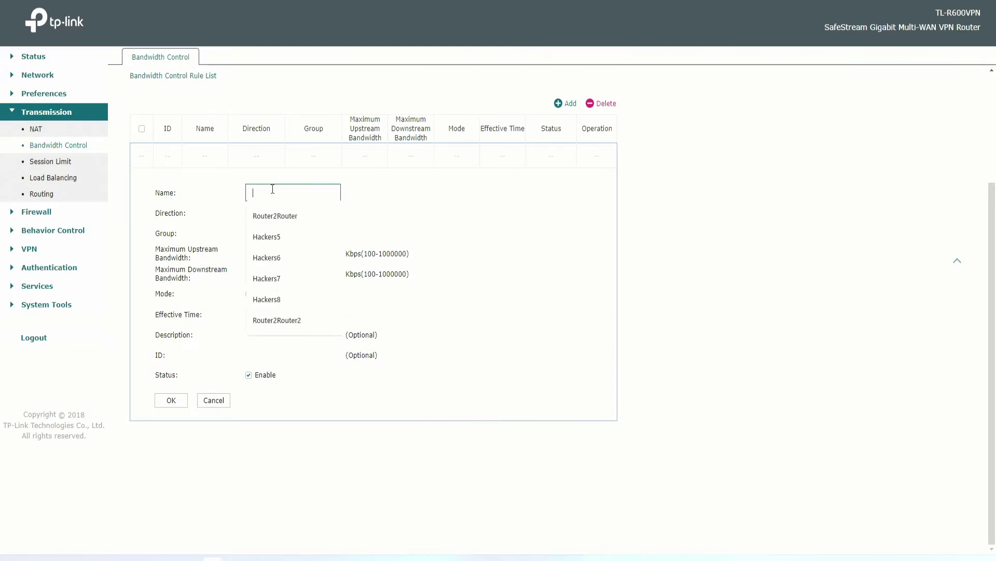
click(347, 170)
click(293, 189)
text(Rule1)
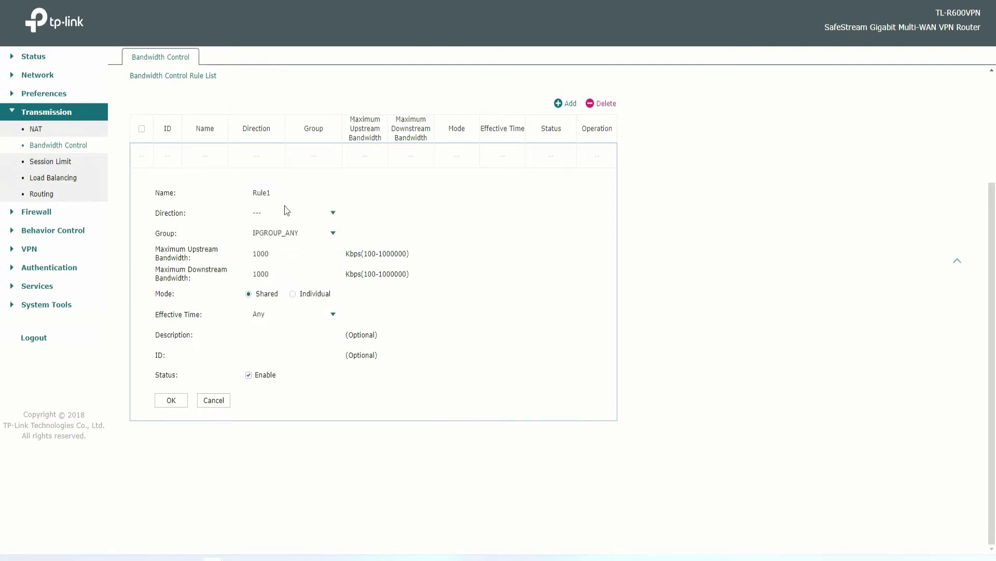
Set direction LAN <--> WAN_ALL, group IPGROUP_ANY, and bandwidth mode Individual.
click(286, 212)
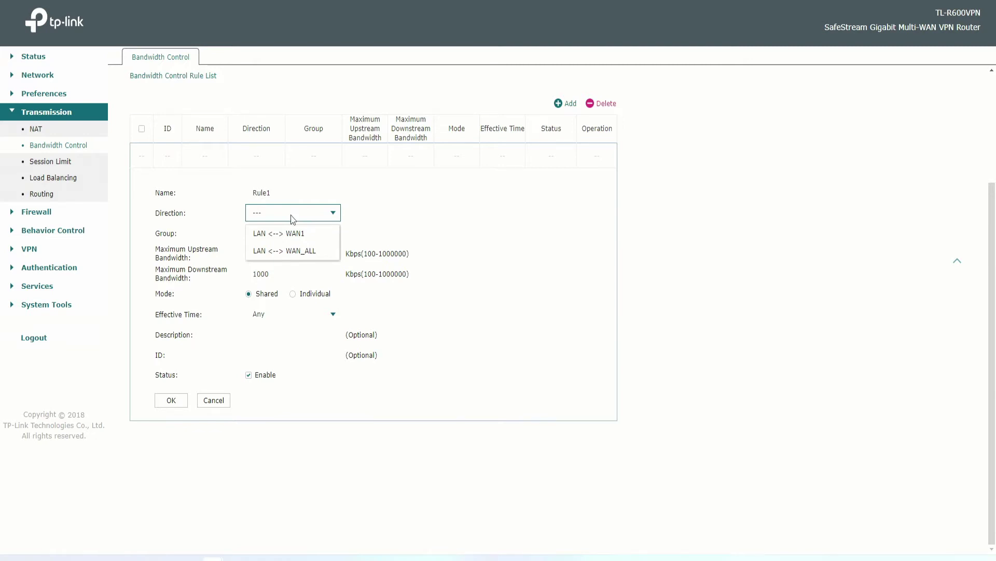
click(298, 251)
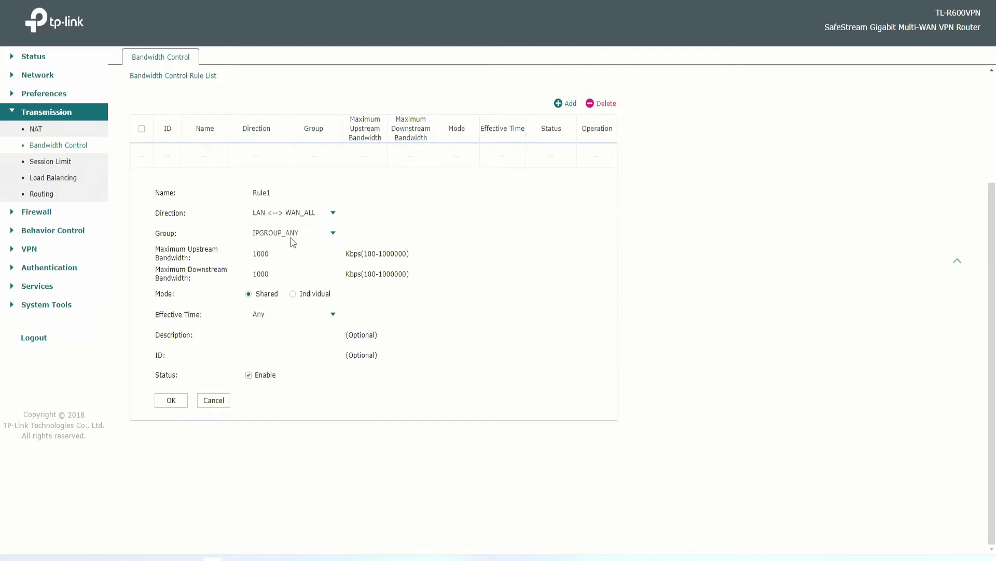
click(291, 235)
click(379, 232)
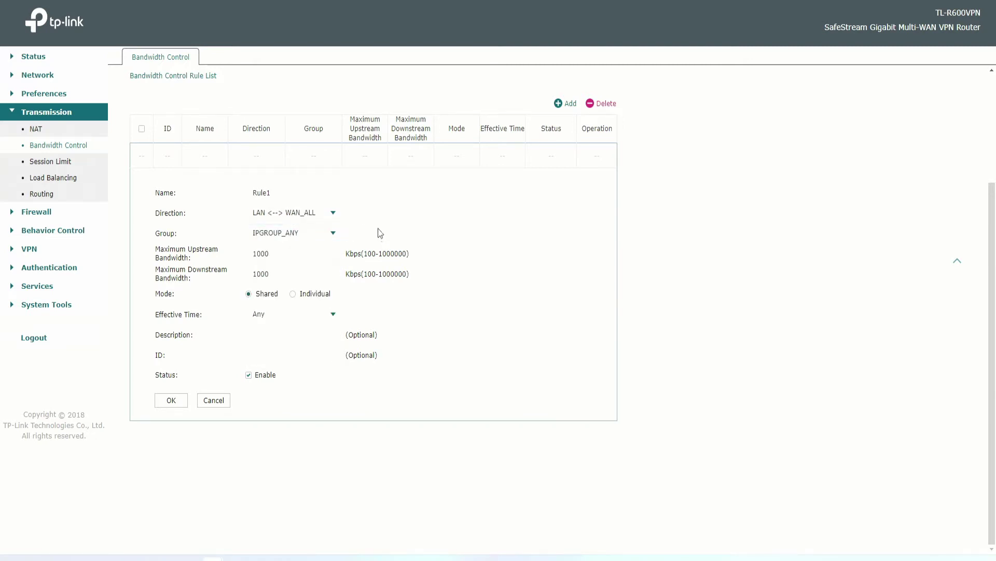
click(305, 253)
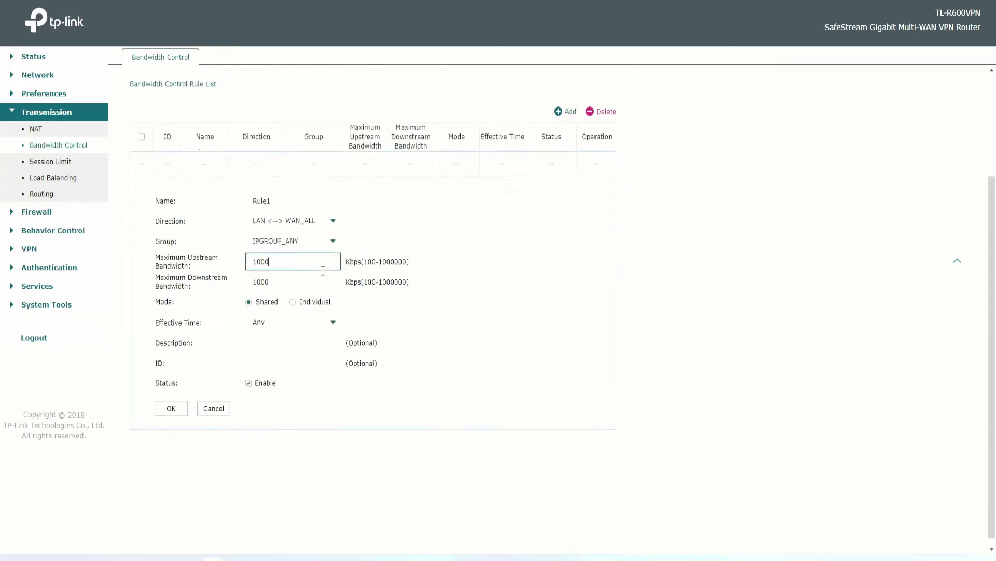
click(297, 294)
click(273, 255)
click(283, 270)
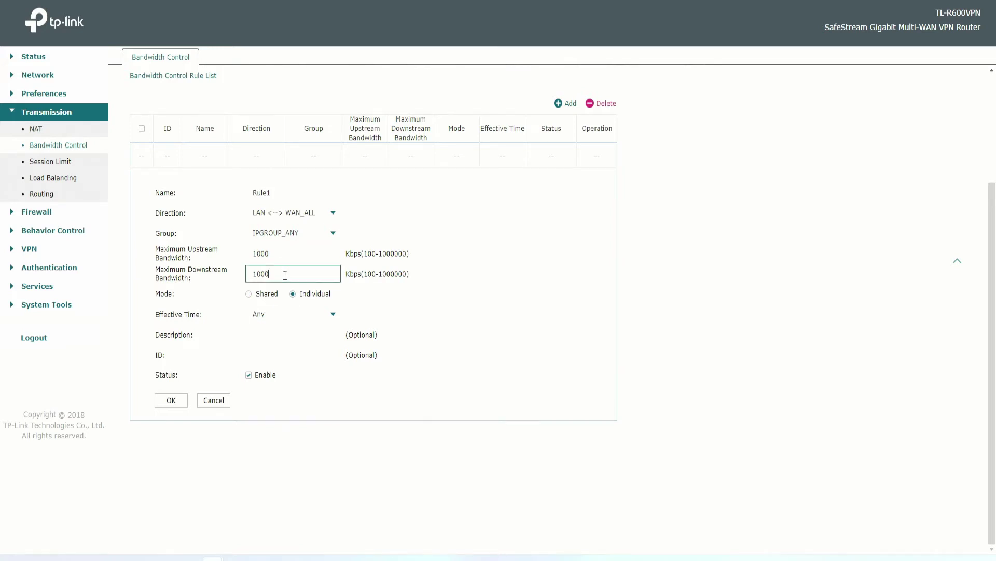
click(288, 249)
Copy 1000000 Kbps into both the upstream and downstream bandwidth fields.
drag(269, 253, 233, 251)
drag(379, 253, 408, 254)
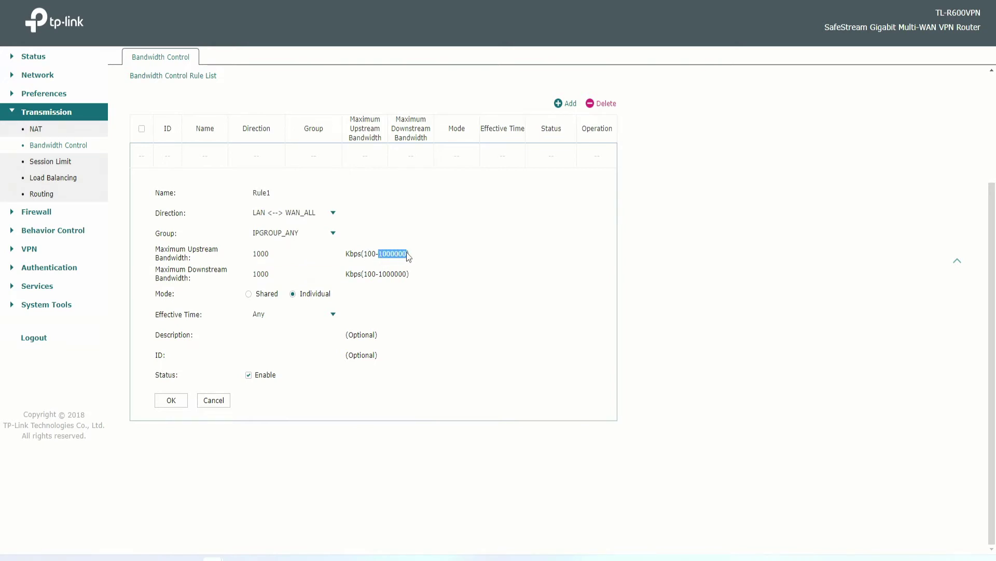
right_click(408, 257)
click(413, 265)
drag(298, 251, 244, 253)
right_click(284, 254)
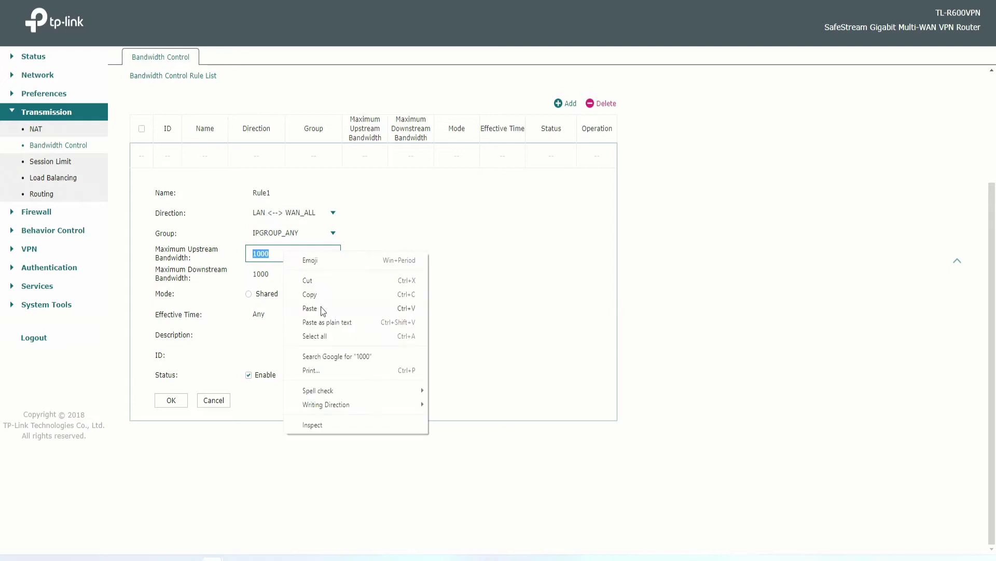
click(310, 308)
drag(247, 272, 273, 270)
right_click(273, 270)
click(306, 327)
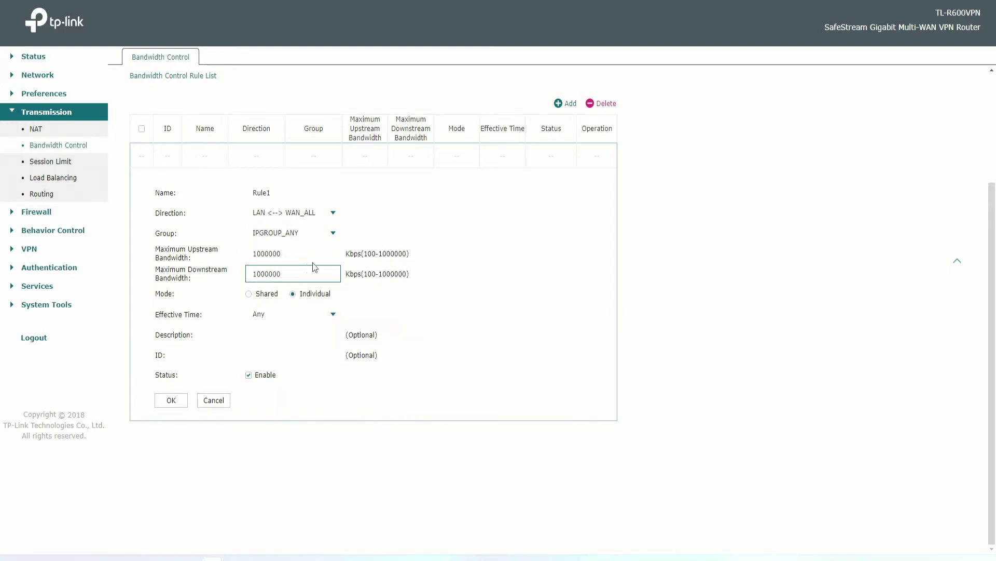
Keep effective time Any and add Rule1 to the bandwidth rule list.
click(294, 317)
click(294, 318)
click(289, 332)
click(281, 354)
click(172, 400)
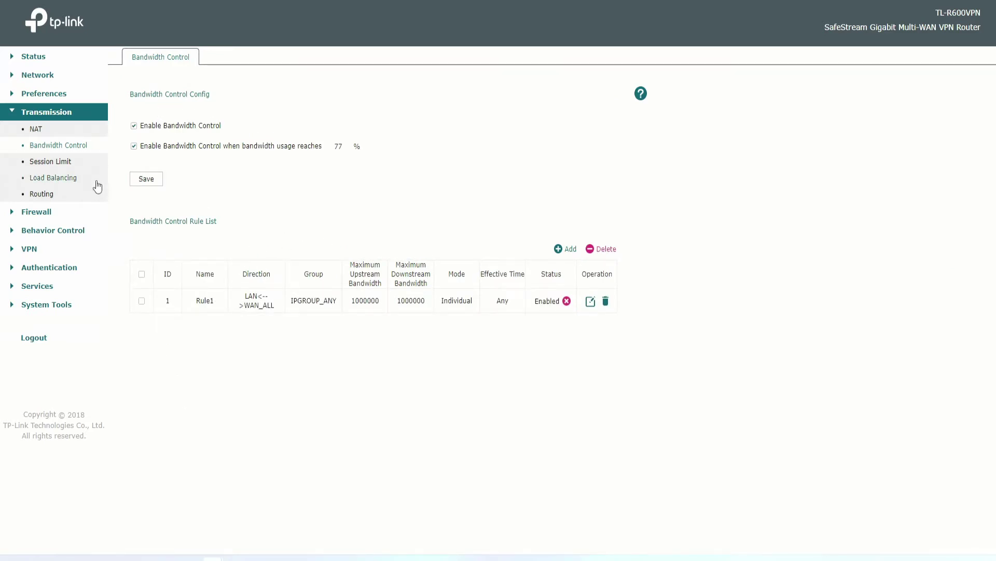
Save the bandwidth control config and check Rule1's 1000000 Kbps and IPGROUP_ANY values.
click(139, 178)
drag(348, 299, 390, 300)
drag(292, 304, 342, 307)
drag(356, 265, 421, 274)
Open Session Limit and read SessionLimit1's 10000-session cap.
click(421, 309)
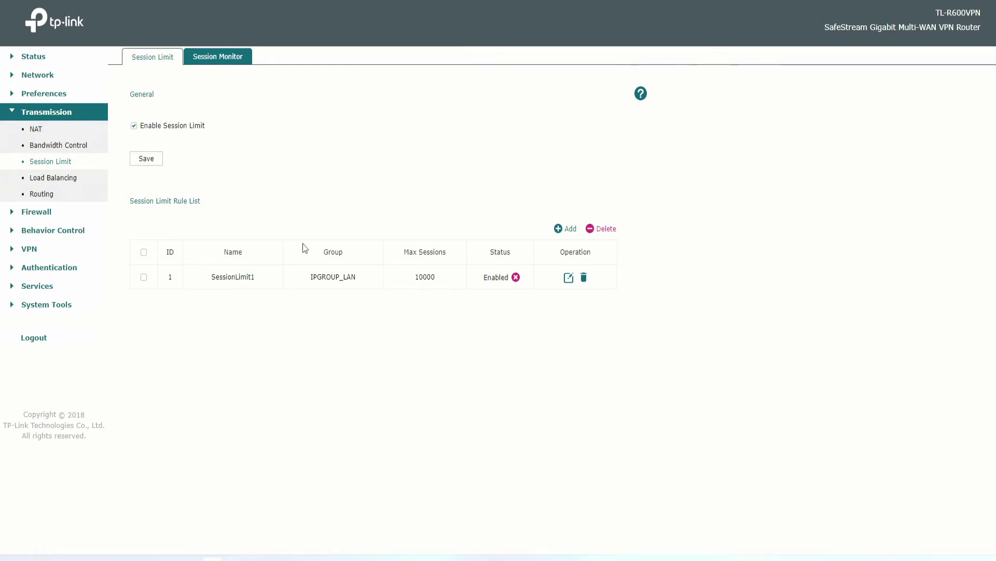
drag(211, 278, 254, 280)
drag(440, 278, 418, 280)
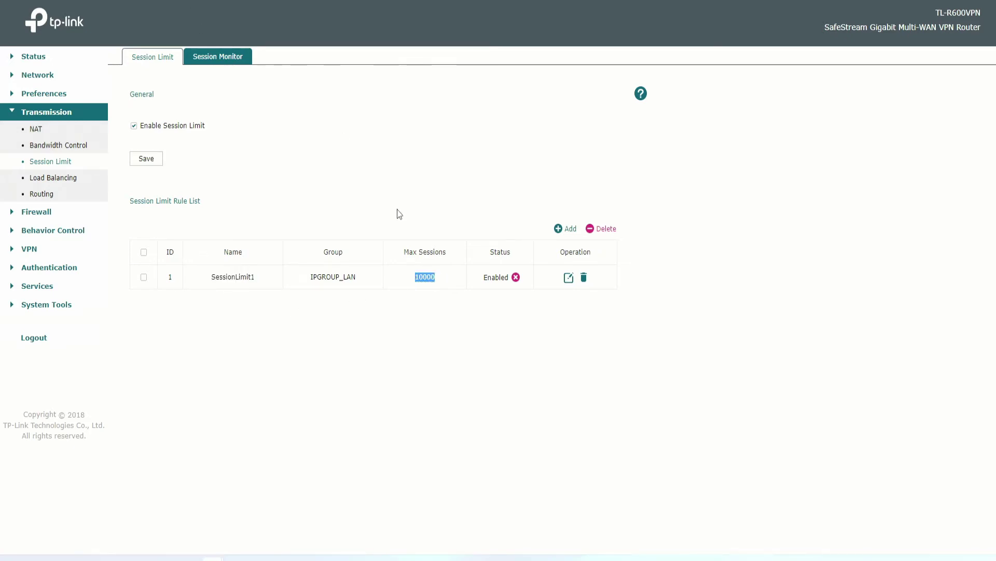
In Session Monitor, highlight IPs 10.0.0.174 and 10.0.0.194, max sessions 10000 and current counts.
click(223, 57)
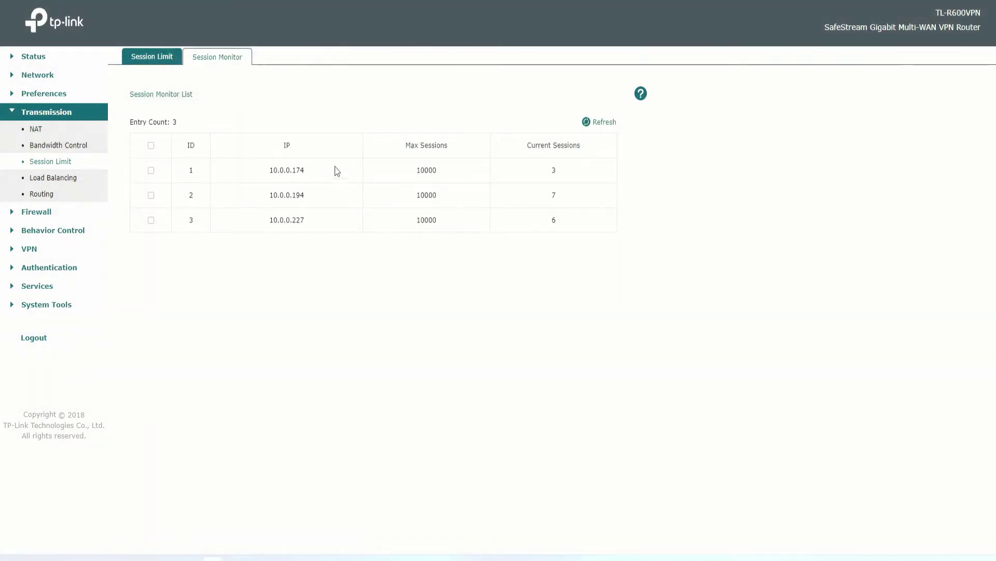
double_click(315, 169)
double_click(318, 195)
click(396, 129)
drag(397, 130, 581, 171)
click(580, 171)
double_click(420, 171)
click(429, 201)
double_click(551, 196)
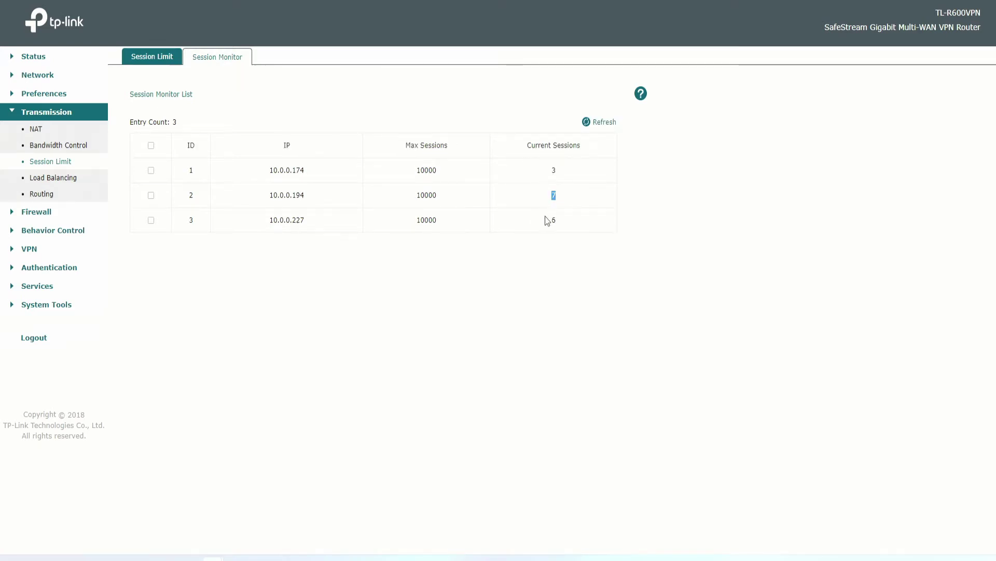
double_click(551, 220)
Highlight current session counts 6 and 7, refresh, then highlight all three hosts' counts.
double_click(556, 197)
double_click(551, 170)
double_click(554, 196)
click(558, 222)
double_click(553, 220)
click(543, 169)
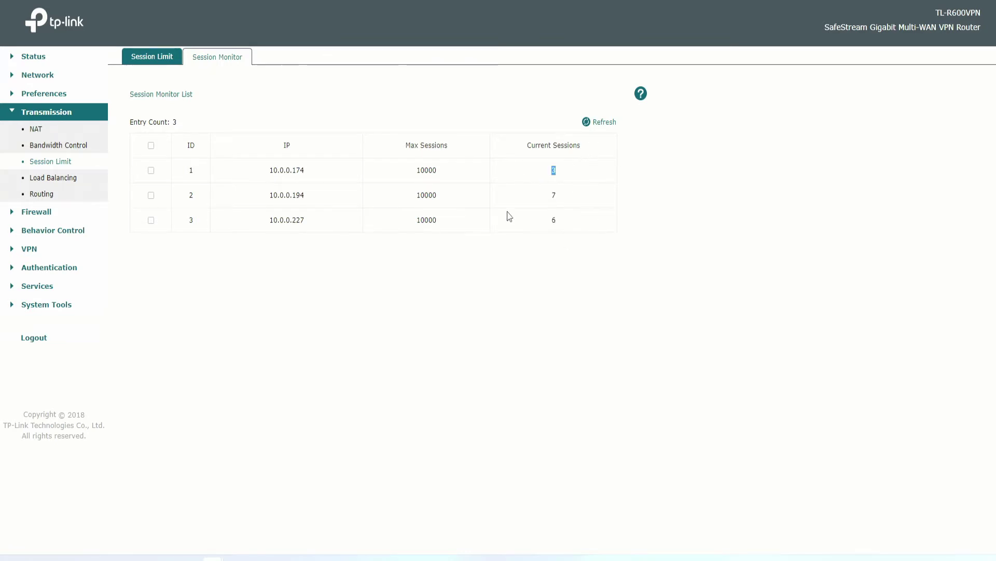
double_click(554, 193)
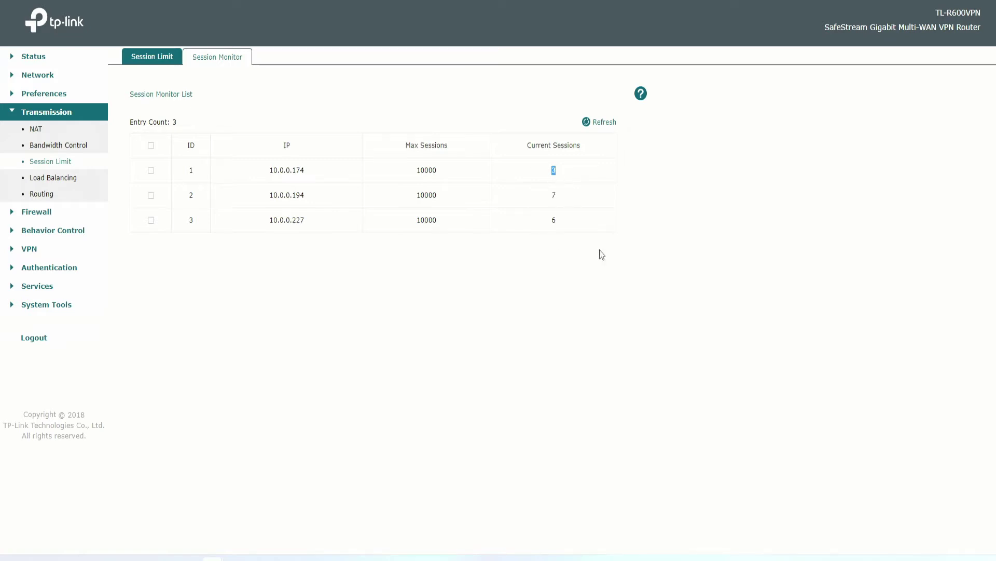
click(589, 123)
drag(551, 170, 558, 198)
click(269, 116)
Revisit Session Limit, then highlight host 10.0.0.174's row, max sessions and current count.
click(151, 59)
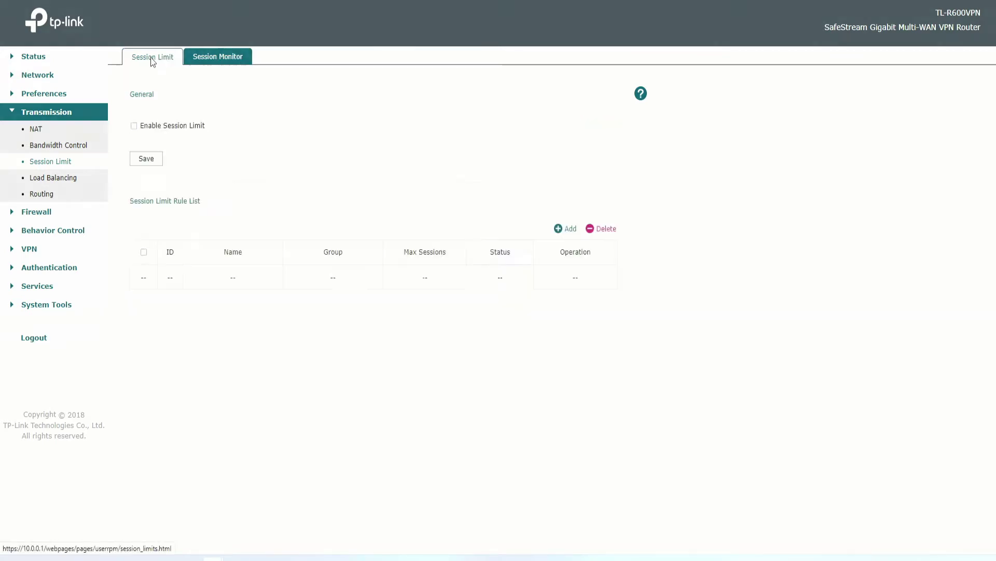
click(227, 62)
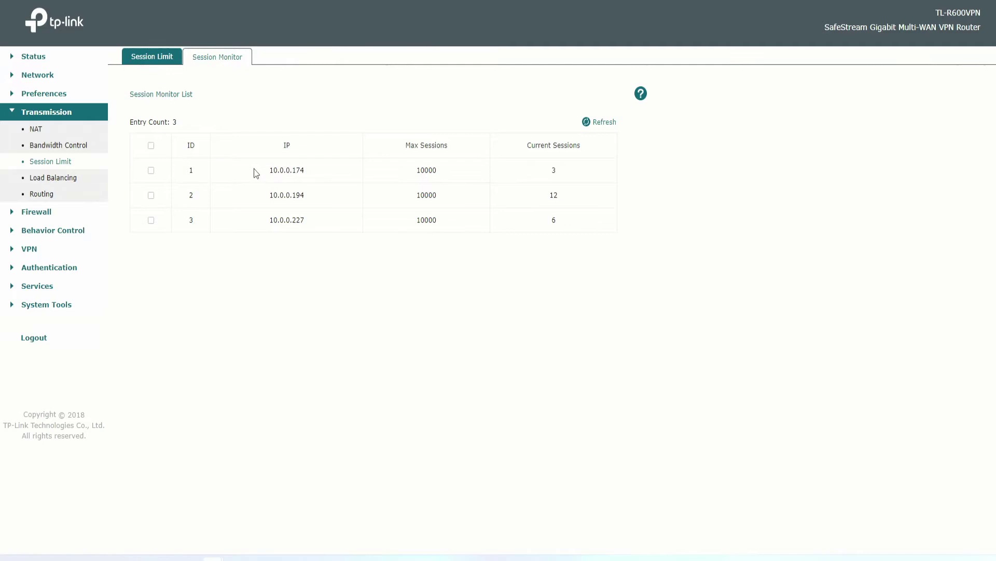
drag(254, 169, 305, 170)
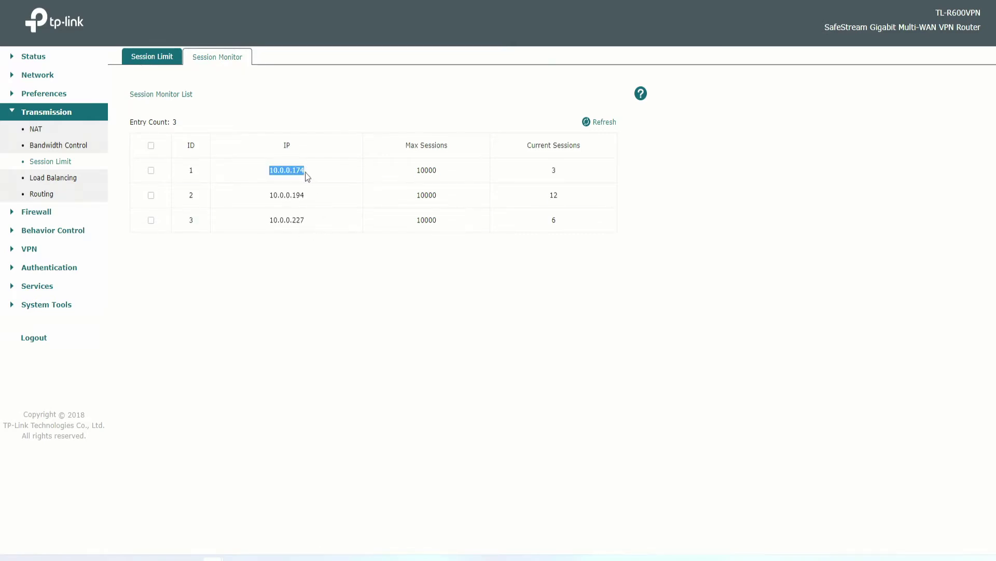
drag(410, 174, 527, 166)
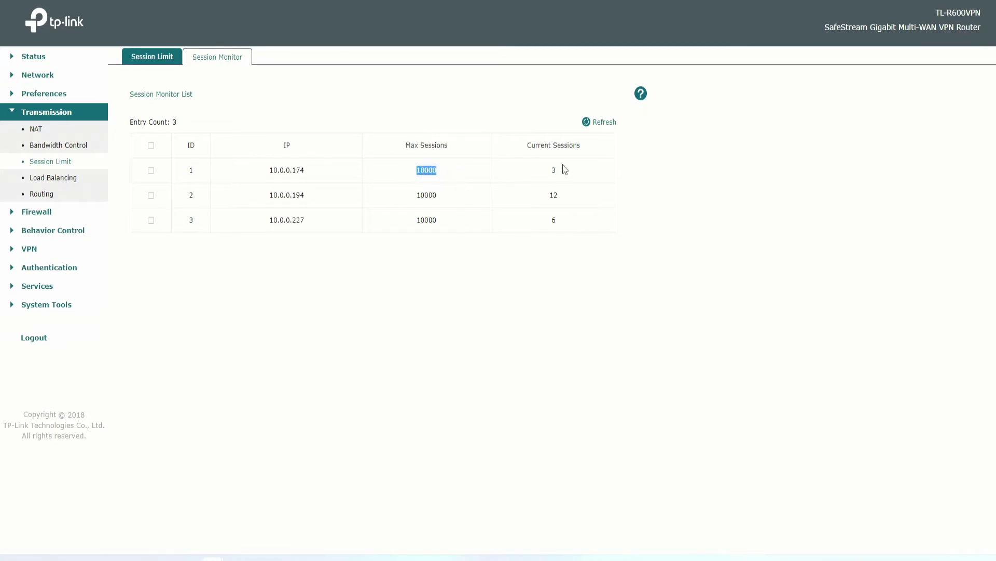
drag(244, 170, 655, 175)
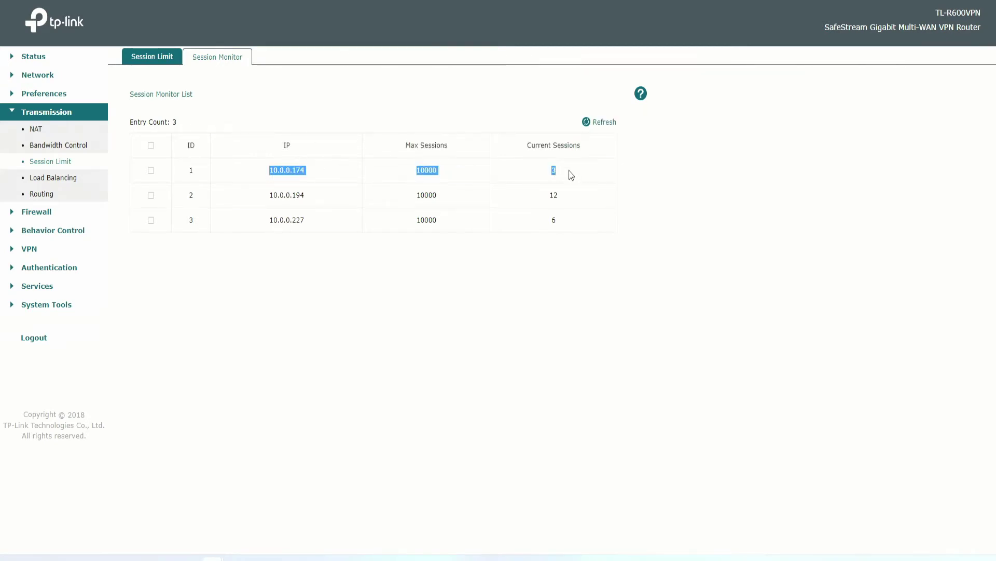
drag(569, 170, 430, 178)
click(414, 167)
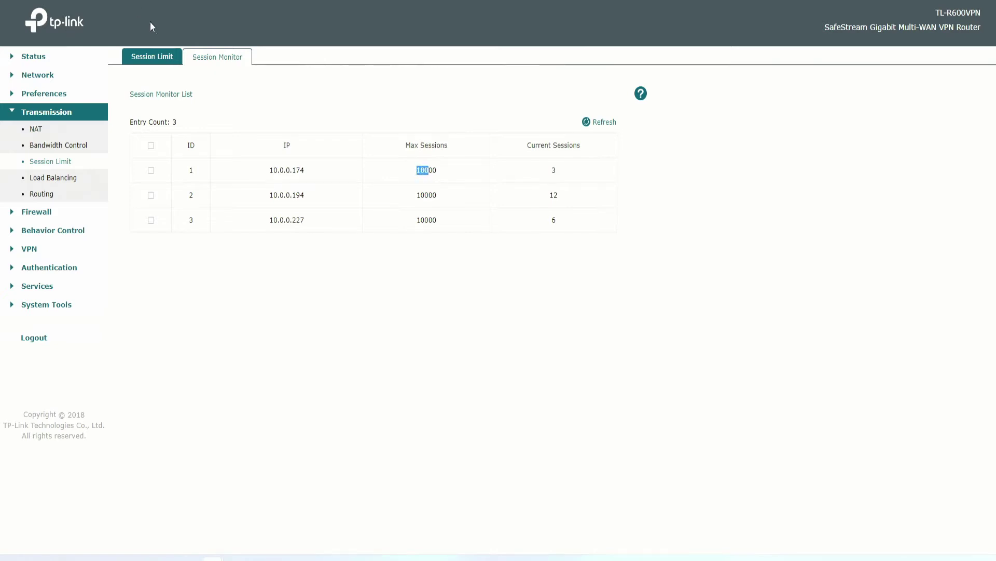
click(147, 58)
Copy the first static route's destination IP, 216.218.206.110, from the Routing page.
click(57, 177)
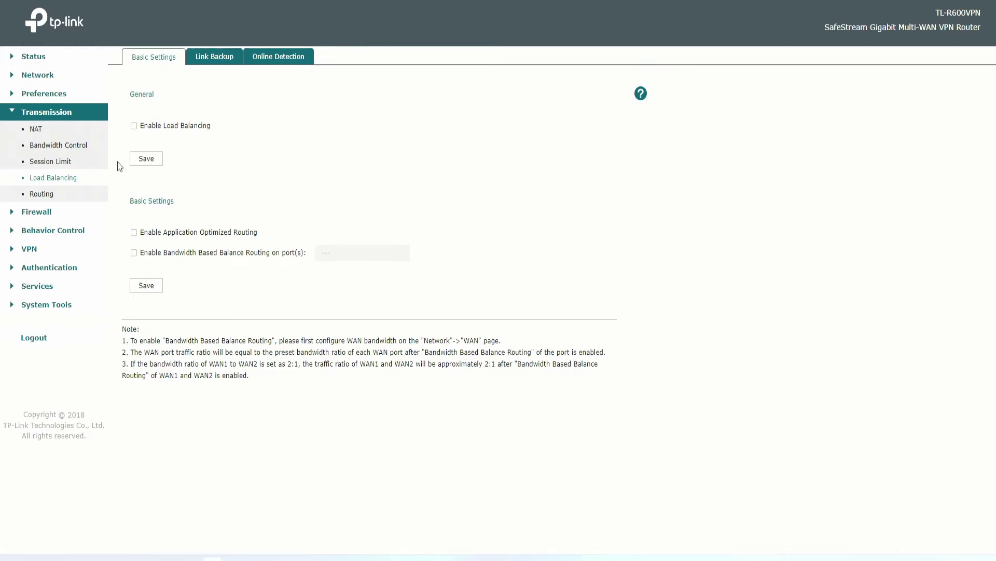
click(45, 196)
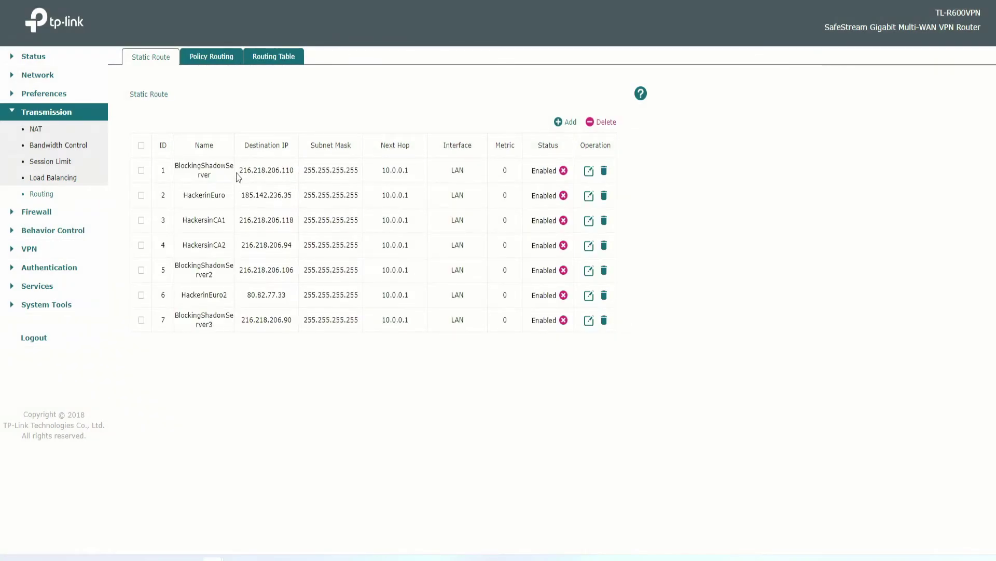
drag(236, 174, 418, 176)
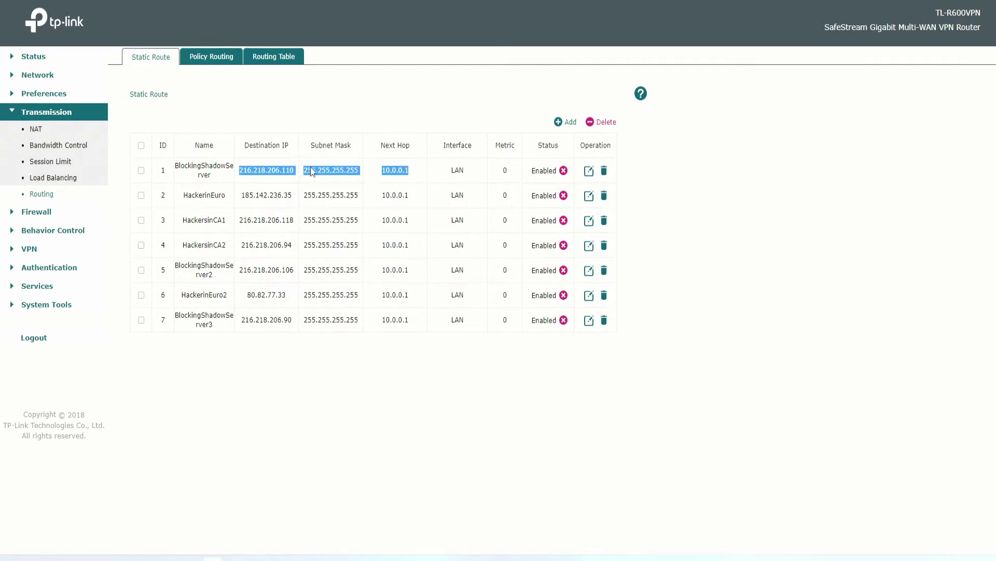
drag(296, 173, 240, 170)
right_click(262, 176)
click(281, 182)
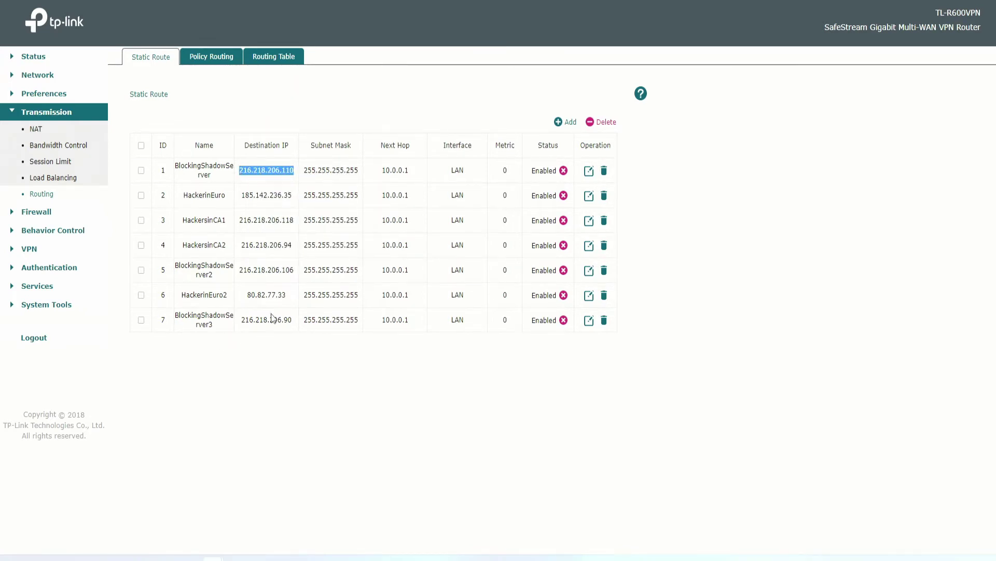
Ping the pasted 216.218.206.110 in Command Prompt and reposition the window to read the replies.
click(476, 557)
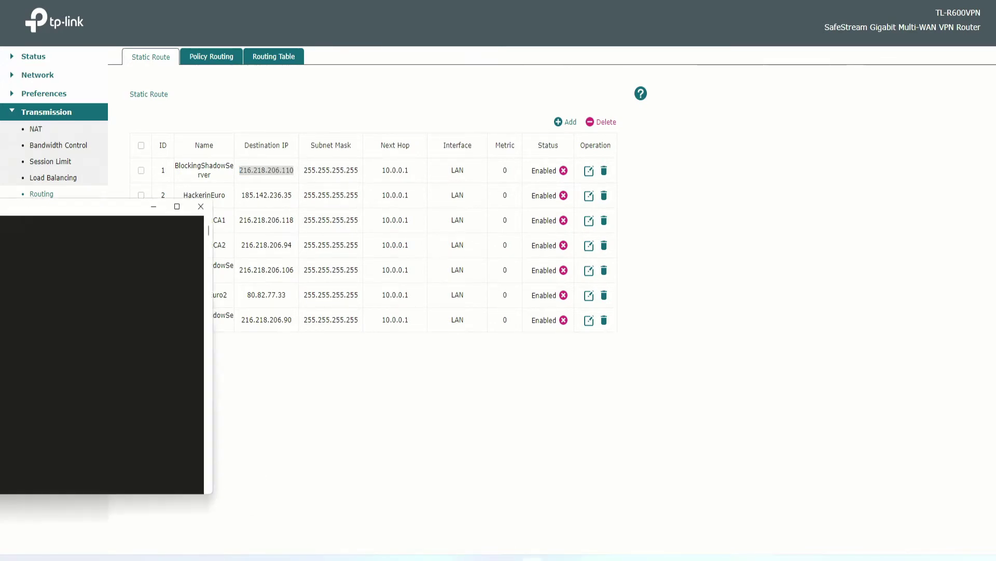
click(309, 266)
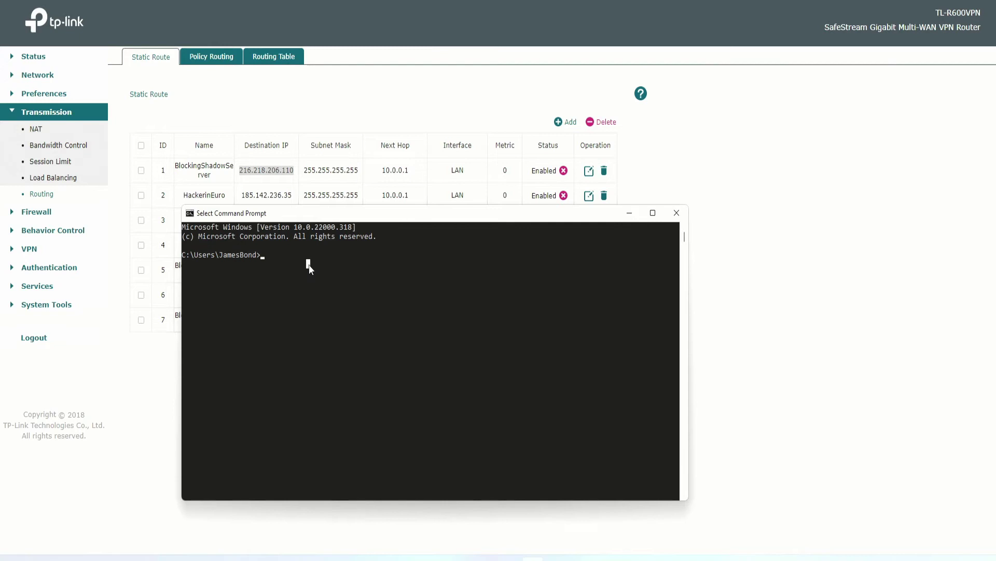
text(ping)
key(ctrl+v)
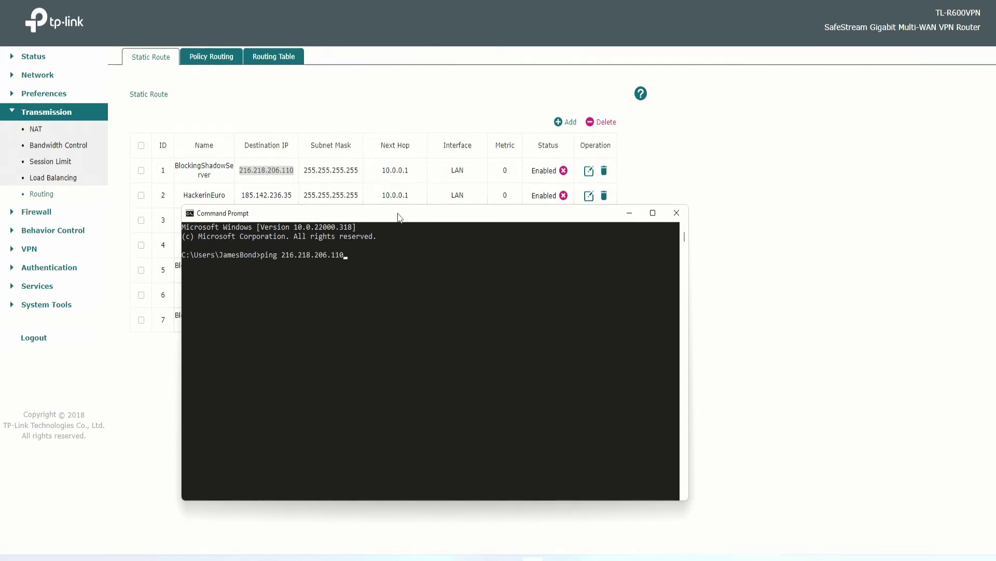
drag(400, 217, 396, 208)
key(Return)
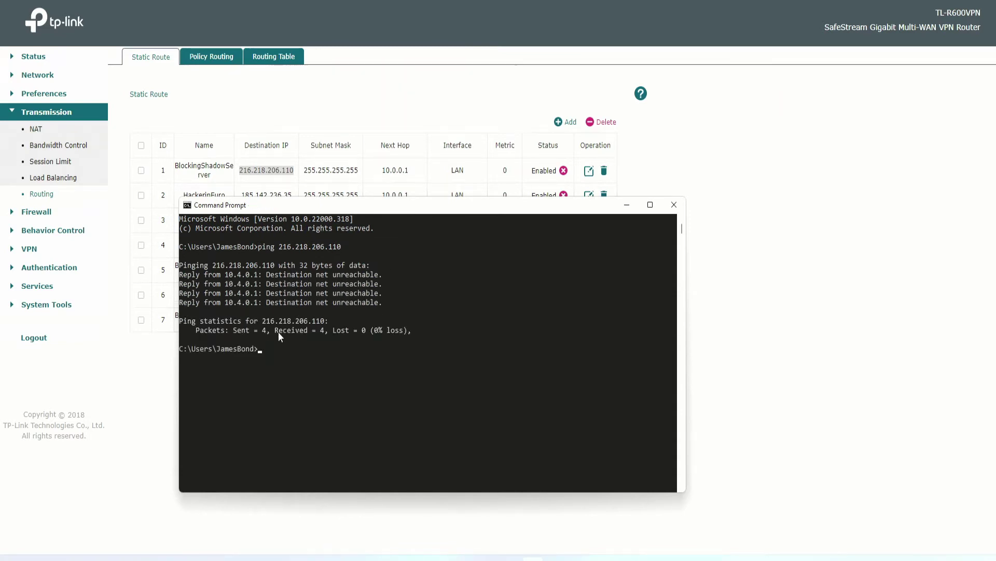
mouse_move(303, 208)
mouse_down()
mouse_move(355, 210)
mouse_move(360, 185)
mouse_move(288, 174)
mouse_move(269, 232)
mouse_move(224, 266)
mouse_move(317, 311)
mouse_move(242, 207)
mouse_move(267, 222)
mouse_move(284, 187)
mouse_move(293, 424)
mouse_move(294, 212)
mouse_up()
drag(361, 210, 354, 205)
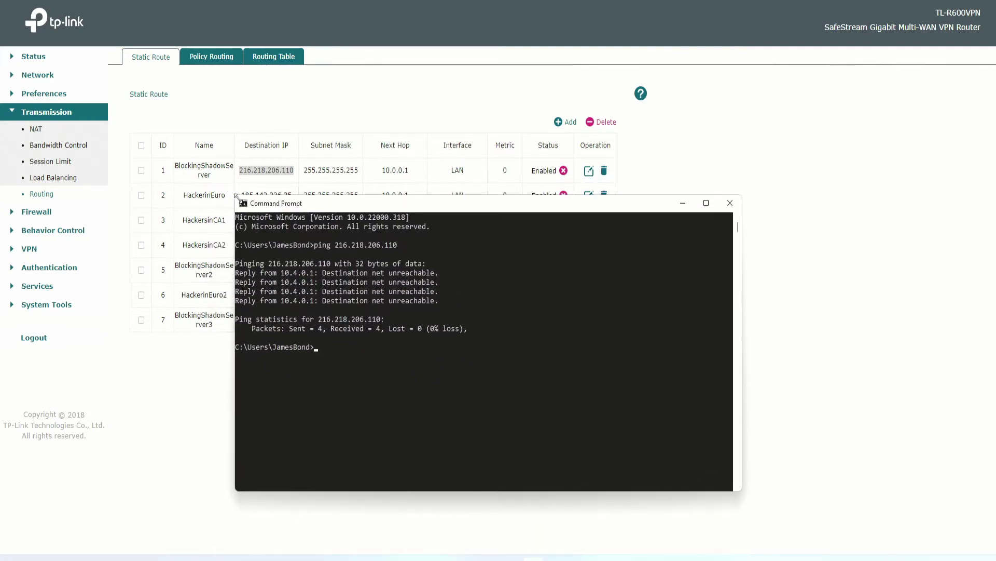
mouse_move(236, 196)
mouse_down()
mouse_move(218, 149)
mouse_move(239, 189)
mouse_up()
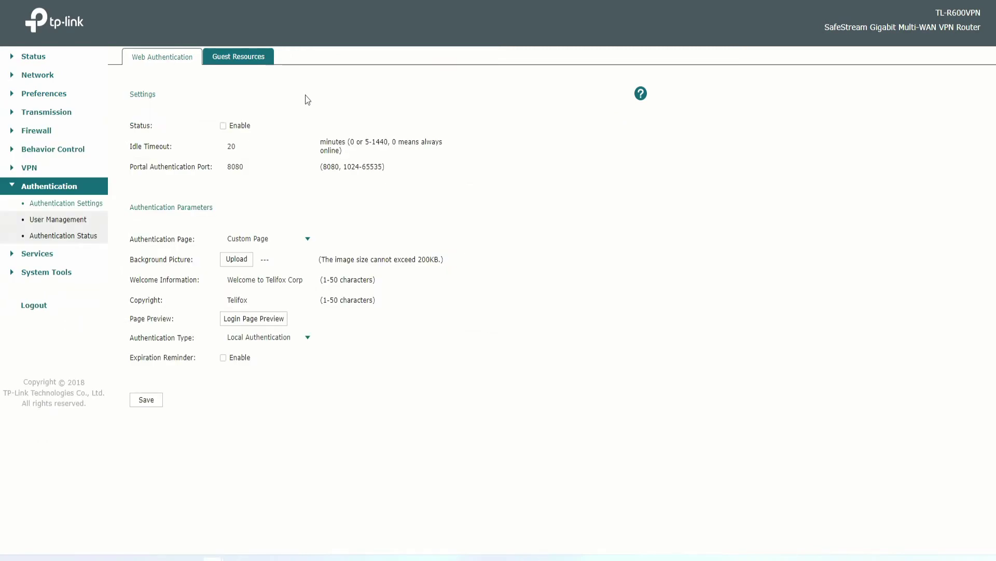
Enable web authentication and replace the idle timeout value 20 with 240 minutes.
click(224, 126)
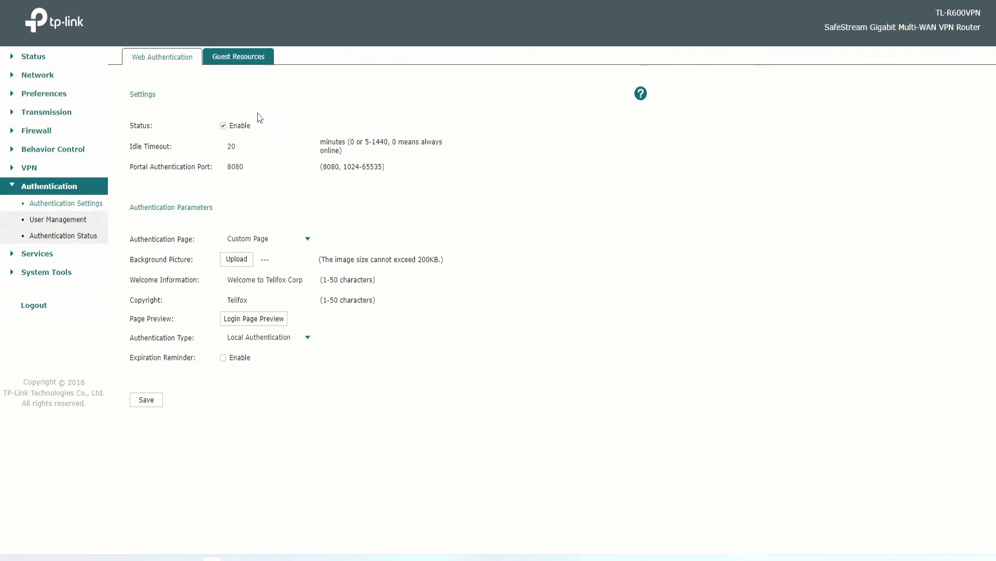
click(249, 148)
drag(281, 148, 176, 152)
drag(276, 148, 182, 147)
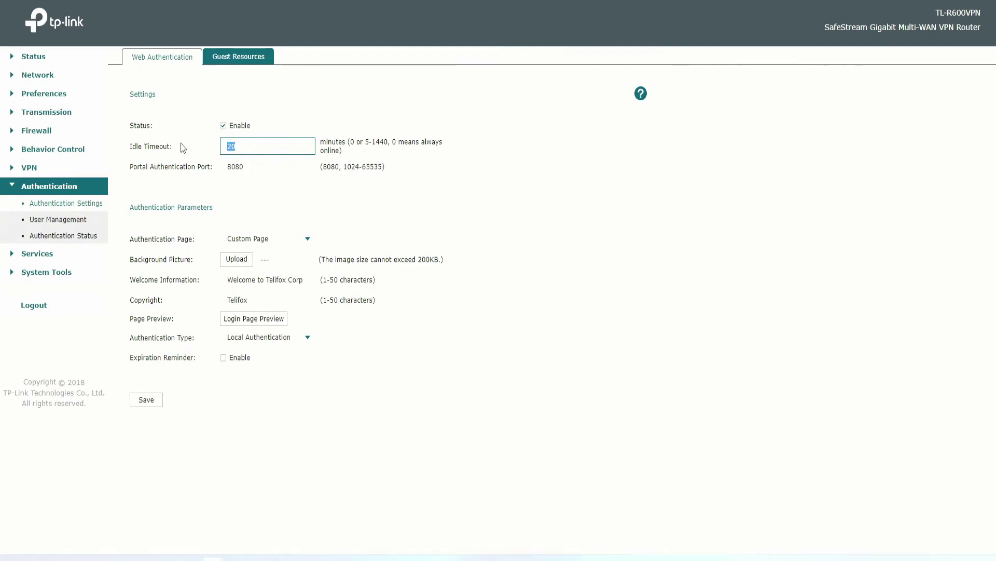
click(282, 150)
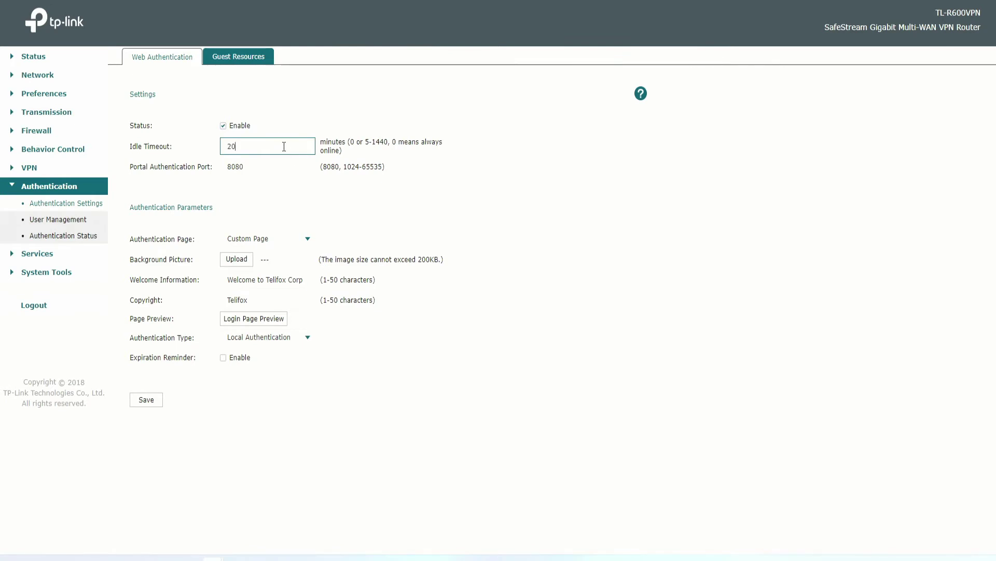
drag(284, 146, 195, 151)
drag(265, 149, 173, 150)
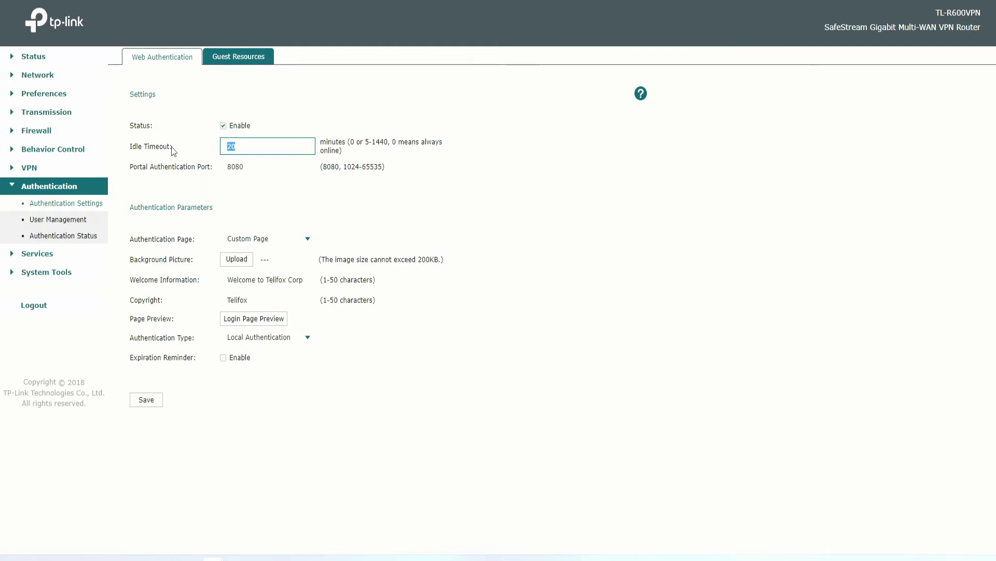
text(100)
key(BackSpace)
key(BackSpace)
text(240)
Keep Custom Page as the authentication page and review the portal port and welcome text.
click(258, 239)
click(256, 244)
click(295, 169)
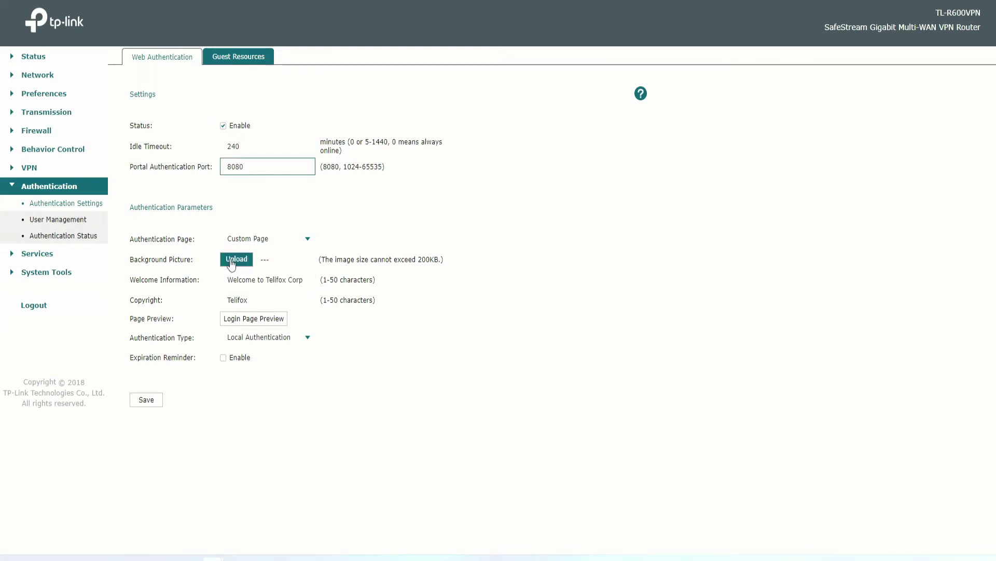
drag(227, 280, 305, 282)
Choose an image file as the login page background picture and upload it.
click(241, 259)
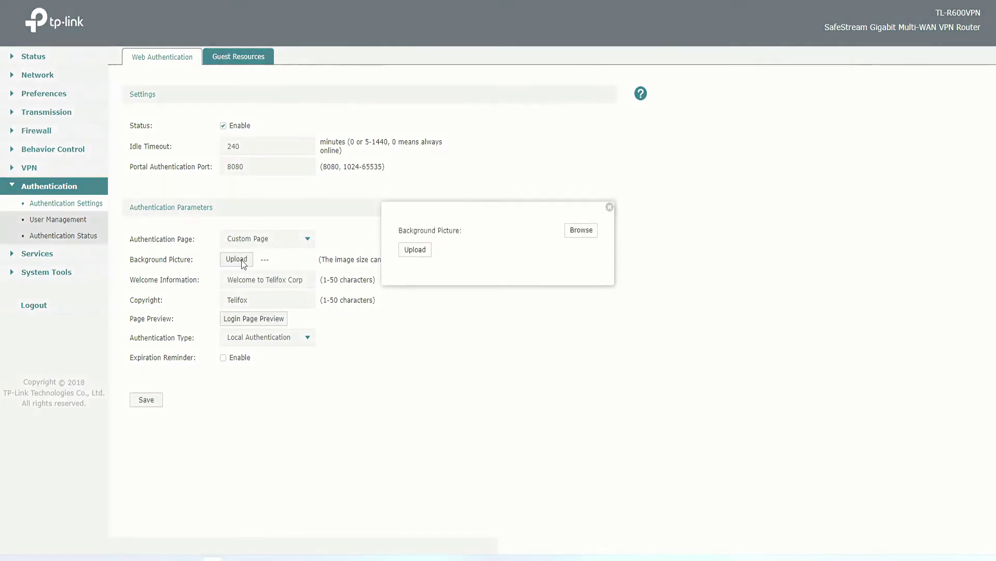
click(582, 230)
key(Escape)
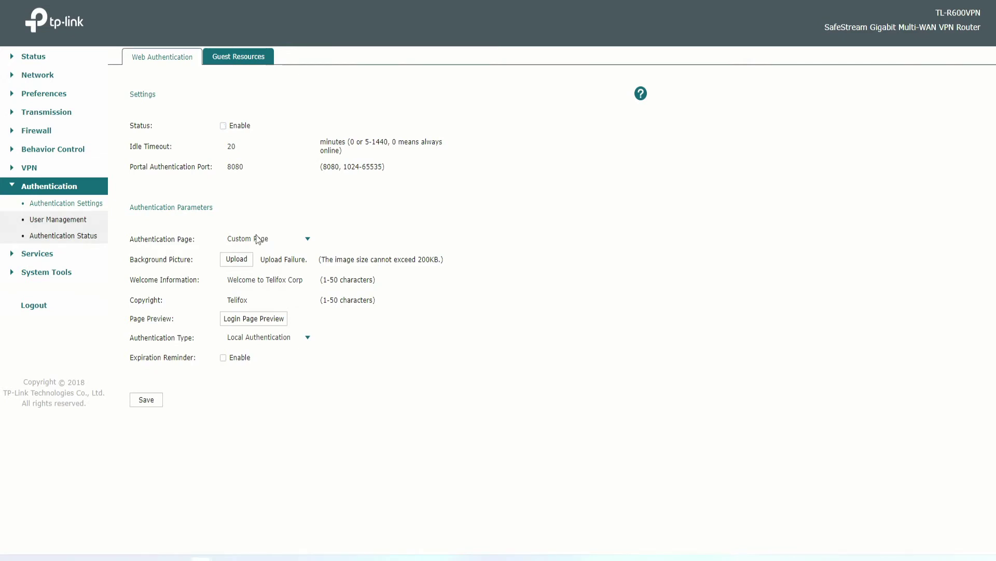
click(241, 259)
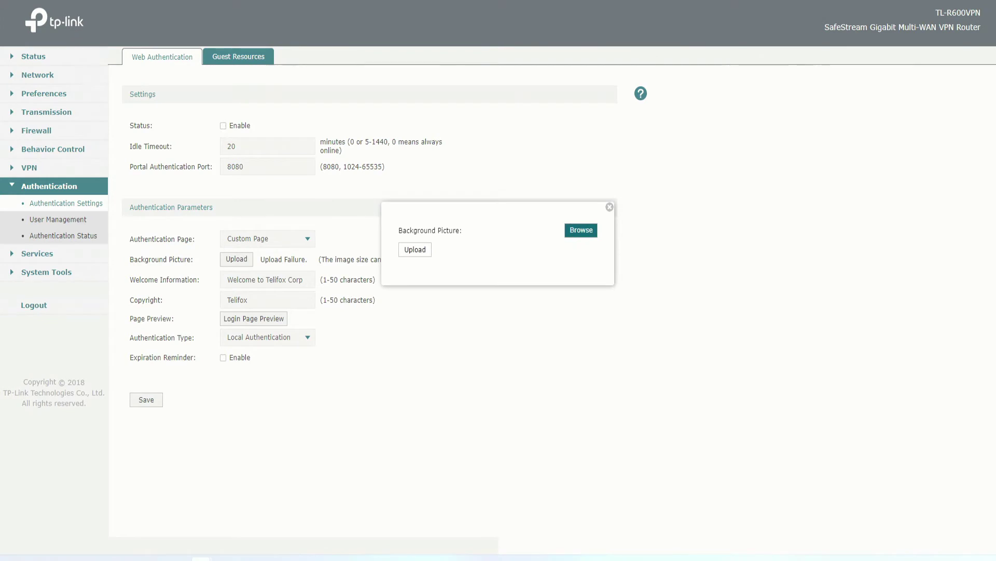
double_click(66, 253)
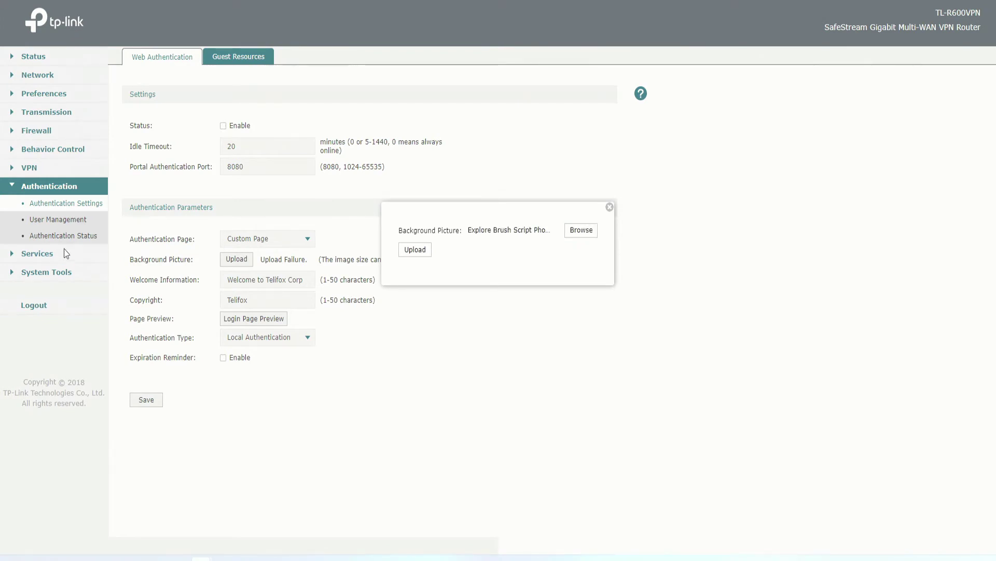
click(421, 251)
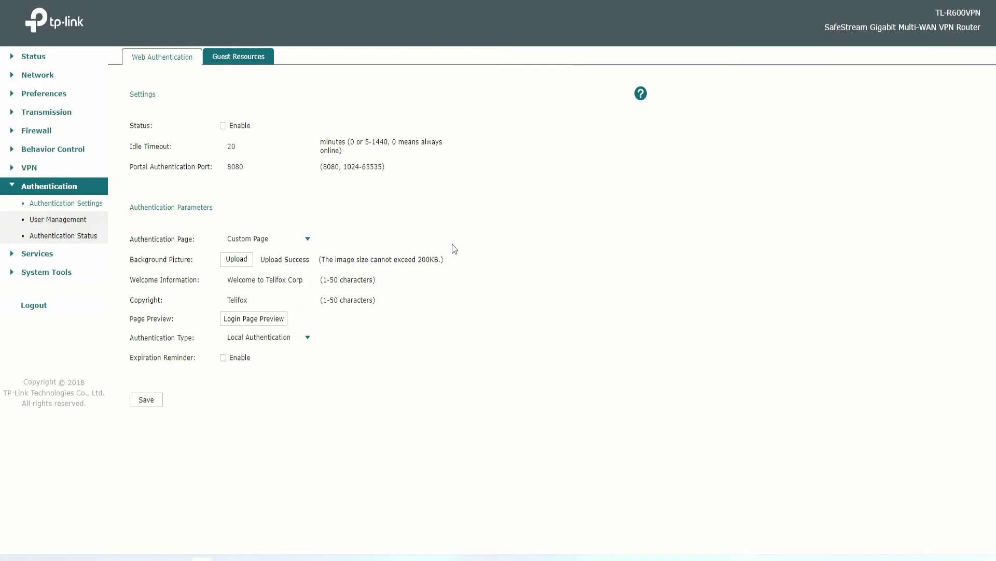
Turn on the expiration reminder with a 3-day lead time and Remind Once type.
click(223, 358)
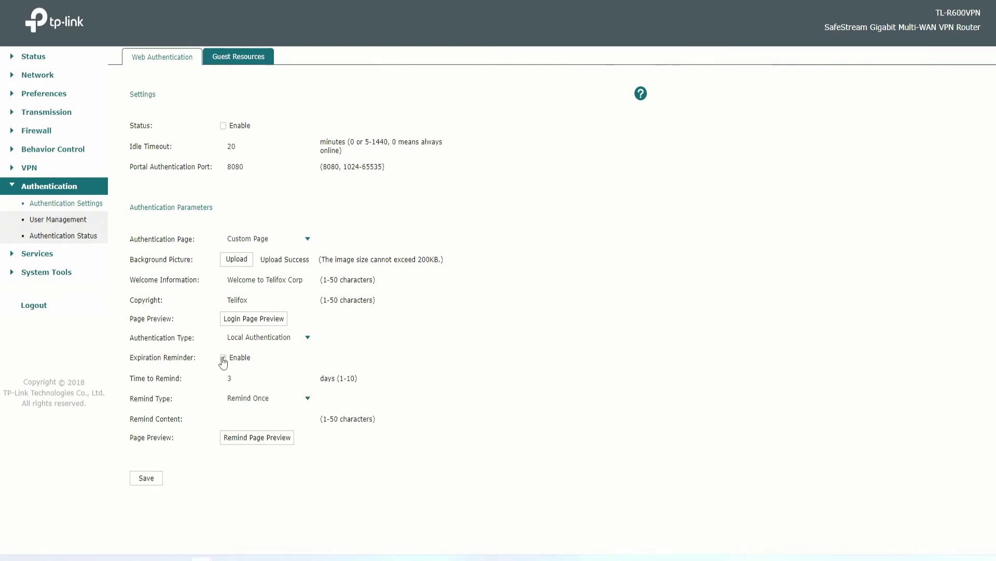
double_click(265, 378)
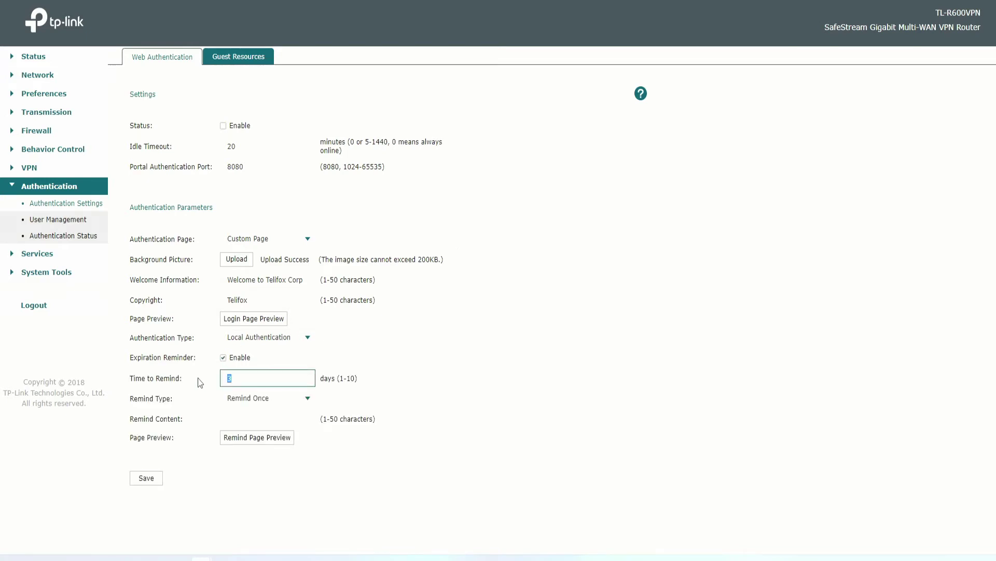
click(244, 399)
click(244, 400)
click(258, 401)
click(267, 436)
double_click(273, 422)
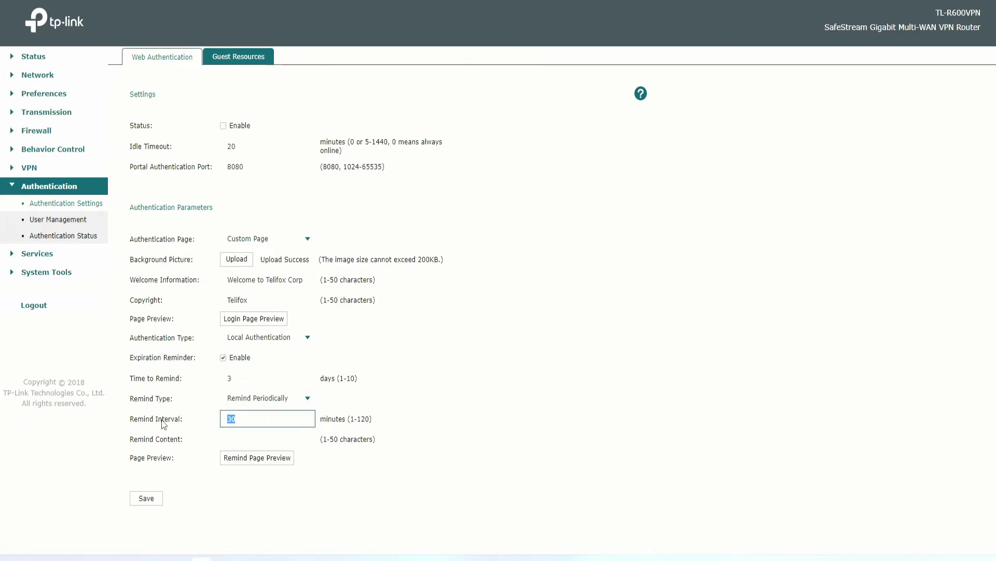
click(239, 378)
key(Tab)
key(Up)
click(251, 416)
Enter reminder text 'Please Enter Authentication', re-enable web authentication, and save.
text(Please)
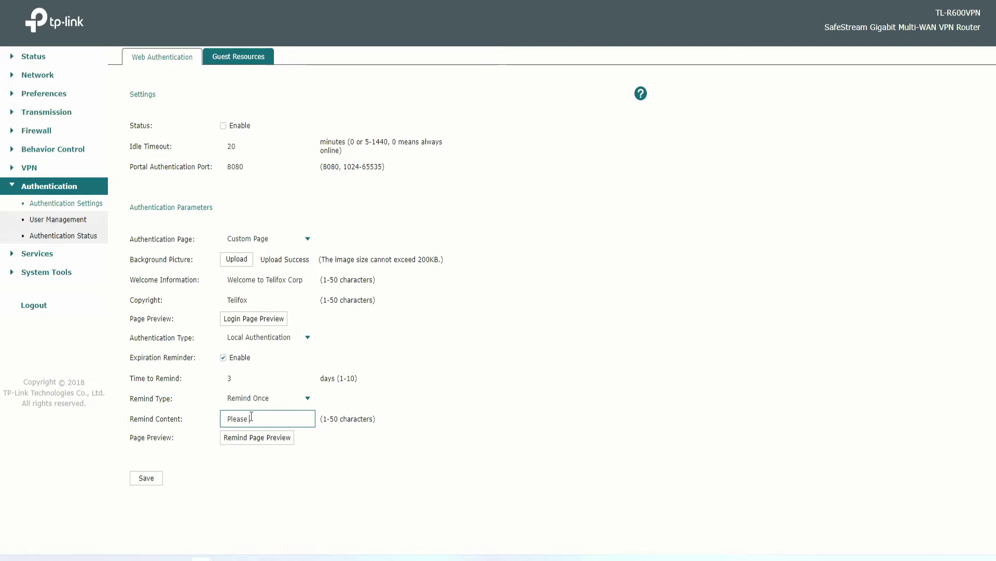
text( Enter Euthen)
key(BackSpace)
key(BackSpace)
key(BackSpace)
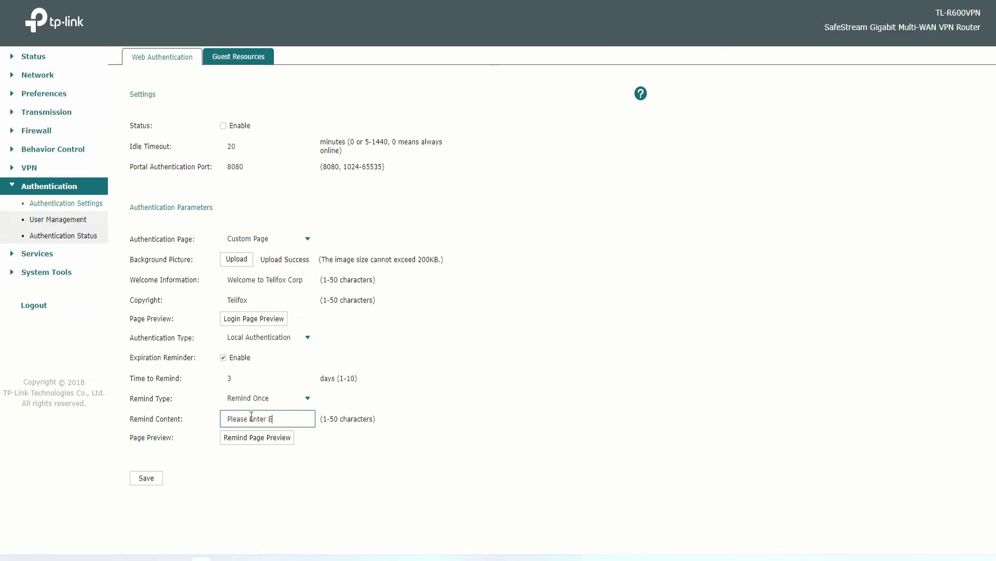
text(hentication)
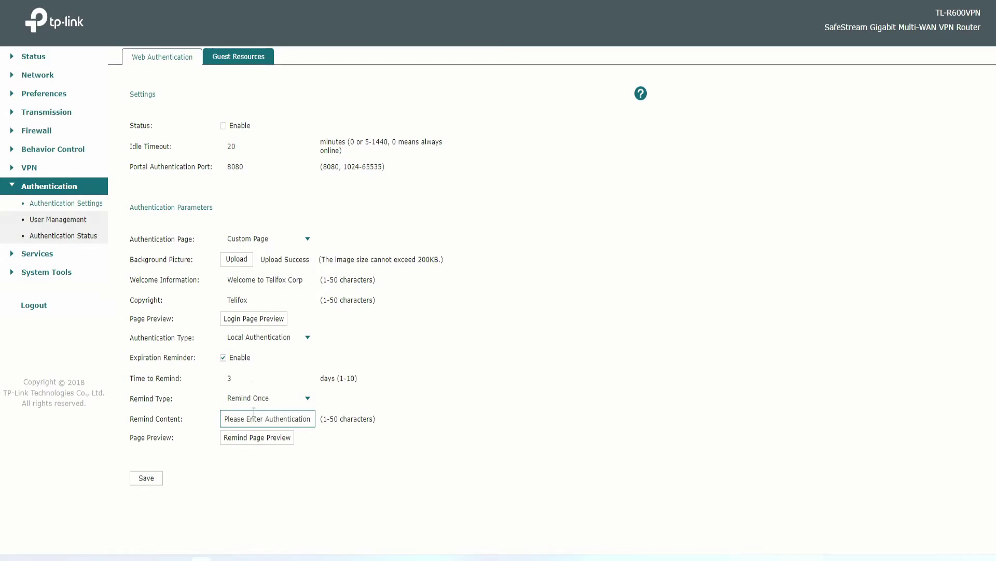
click(224, 127)
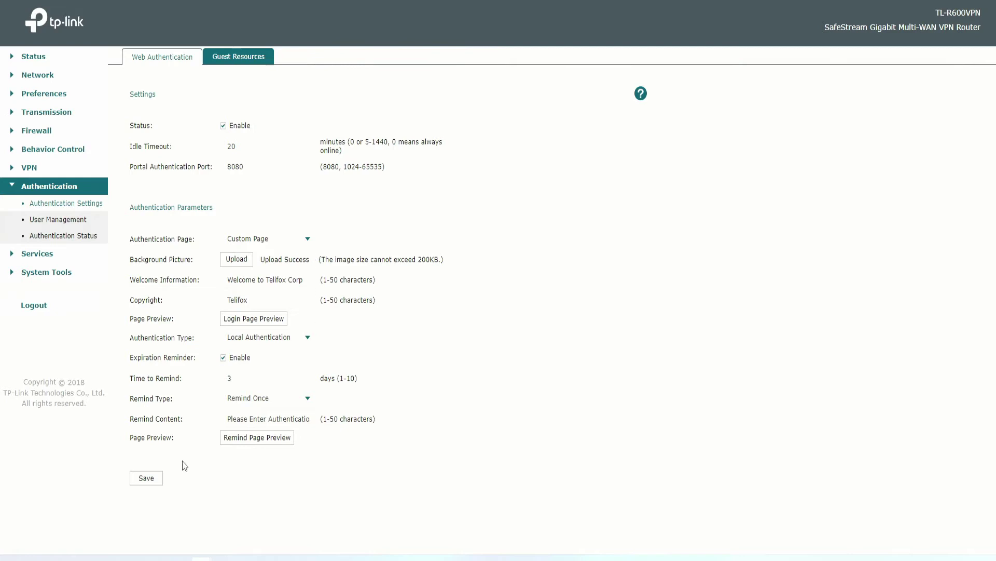
click(145, 478)
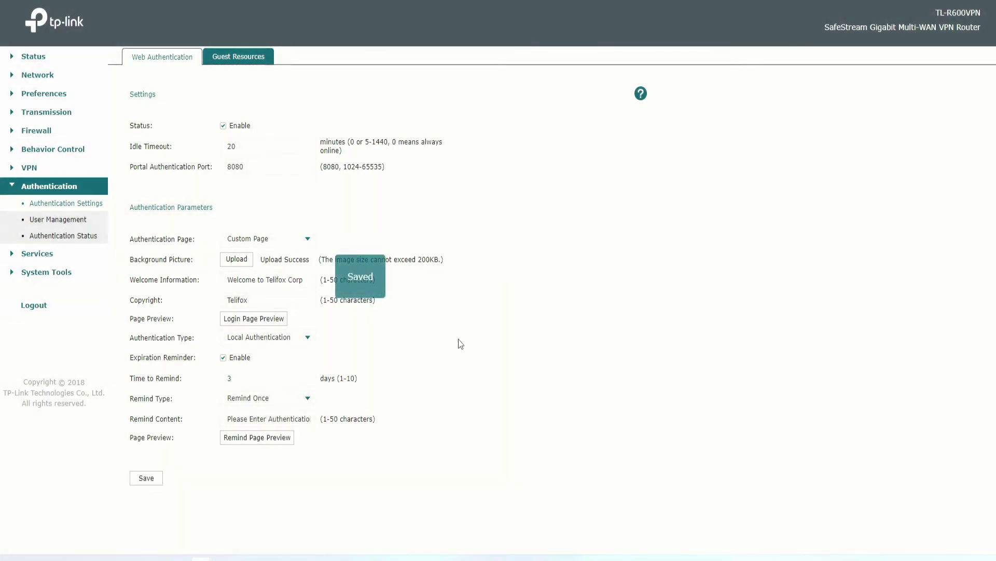
Preview the 'Welcome to Telifox Corp' login page, try its username and password boxes, then open User Management.
click(236, 56)
click(156, 57)
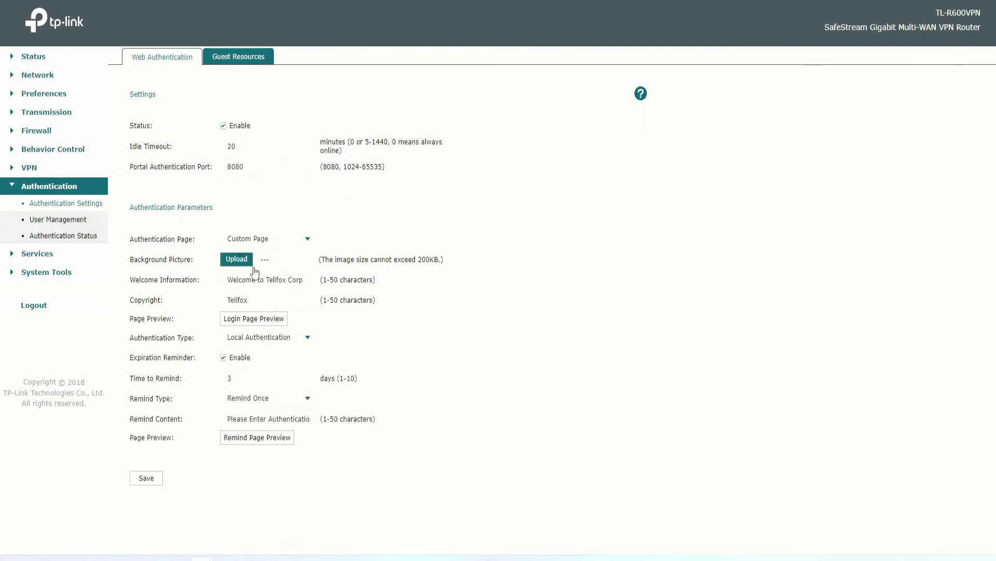
click(259, 321)
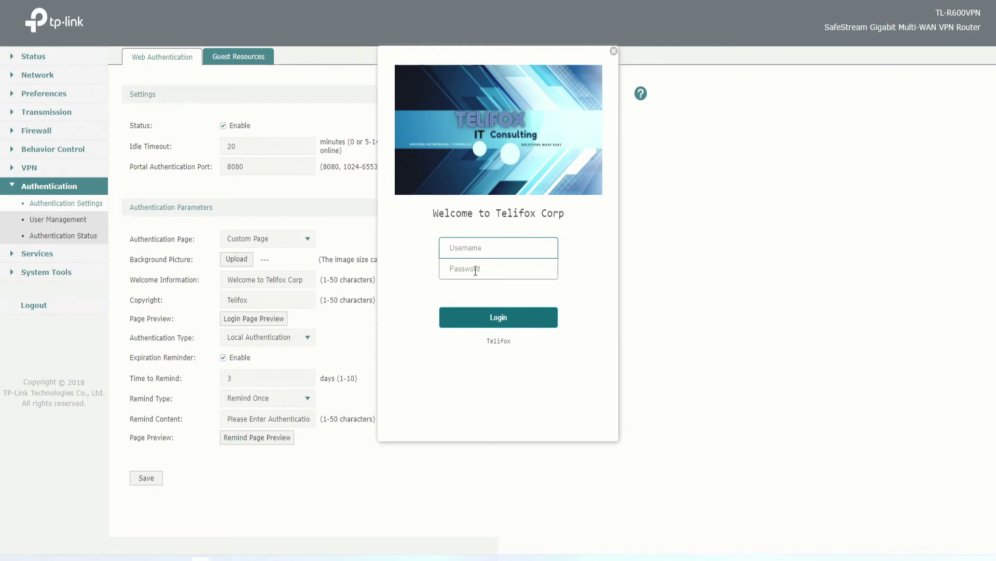
click(475, 270)
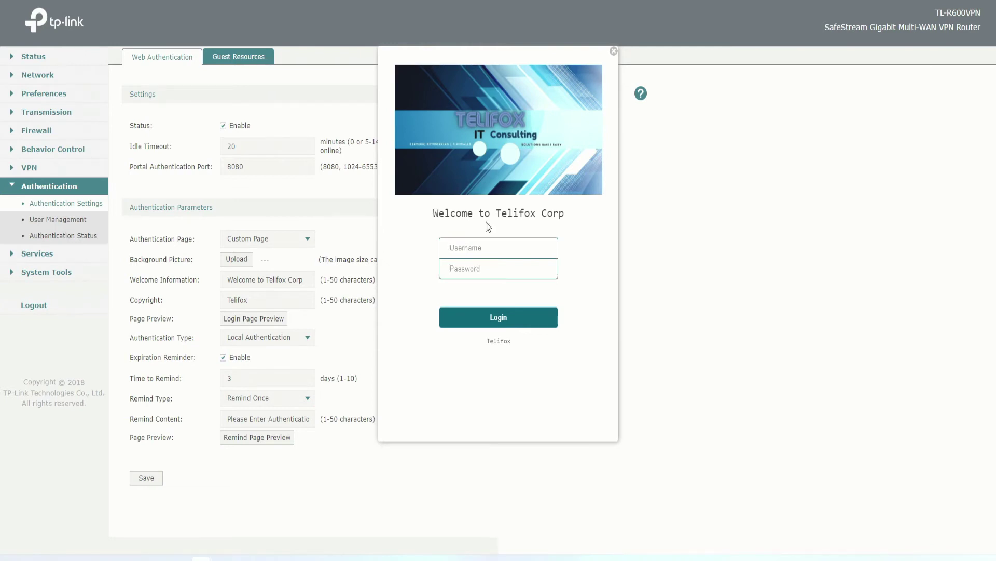
click(471, 250)
click(613, 51)
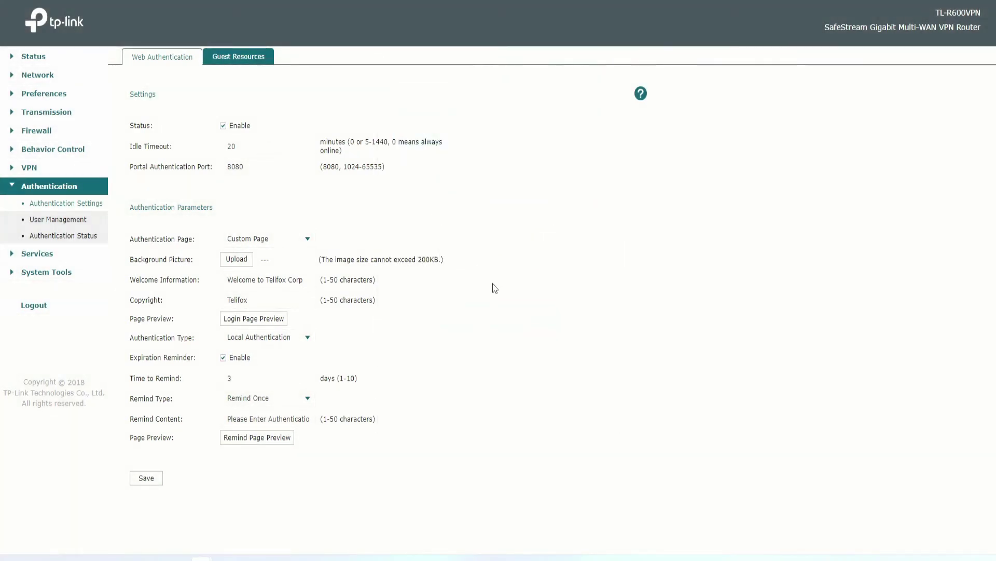
click(62, 216)
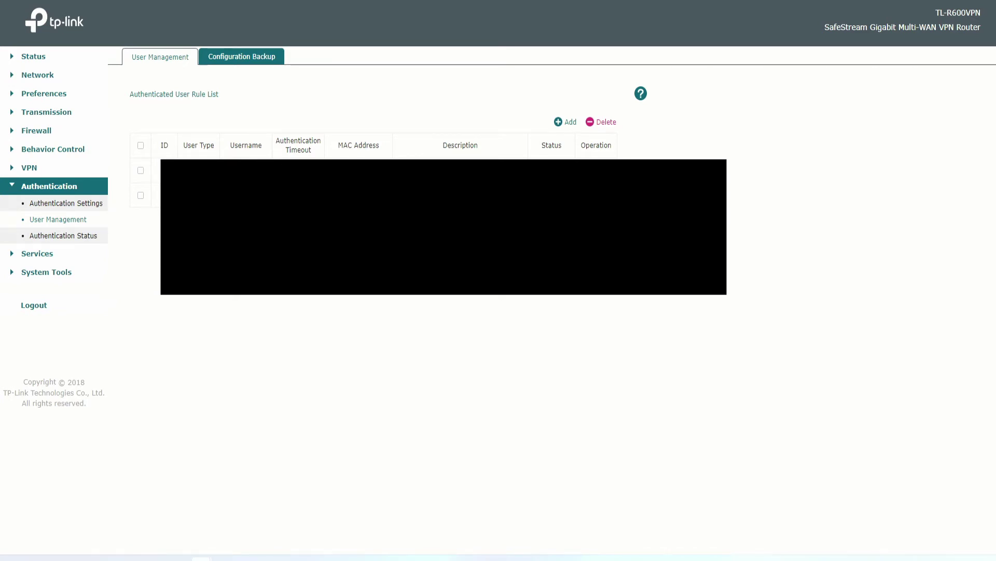
Add a new Formal User with username Guest.
click(567, 124)
click(287, 207)
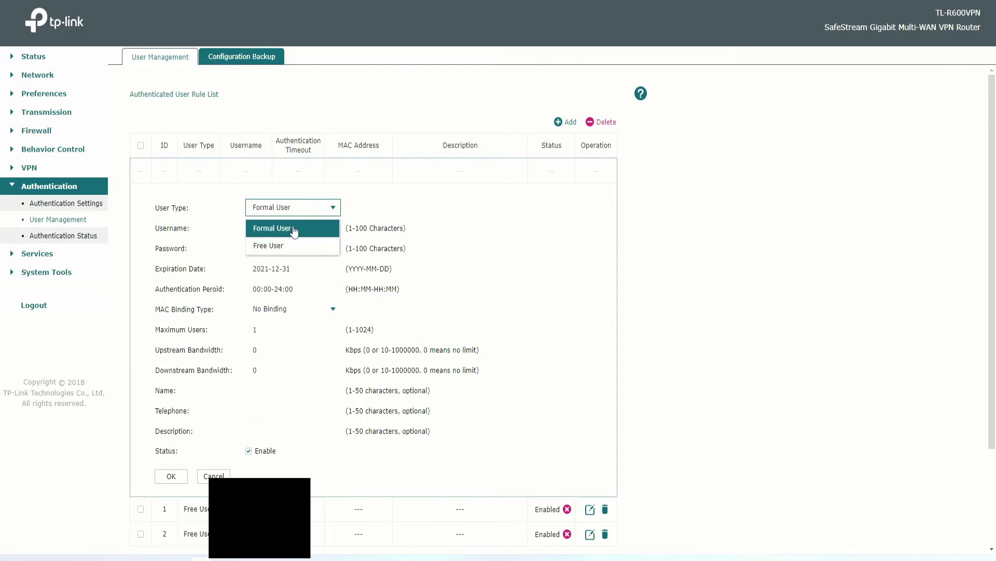
click(283, 227)
click(277, 226)
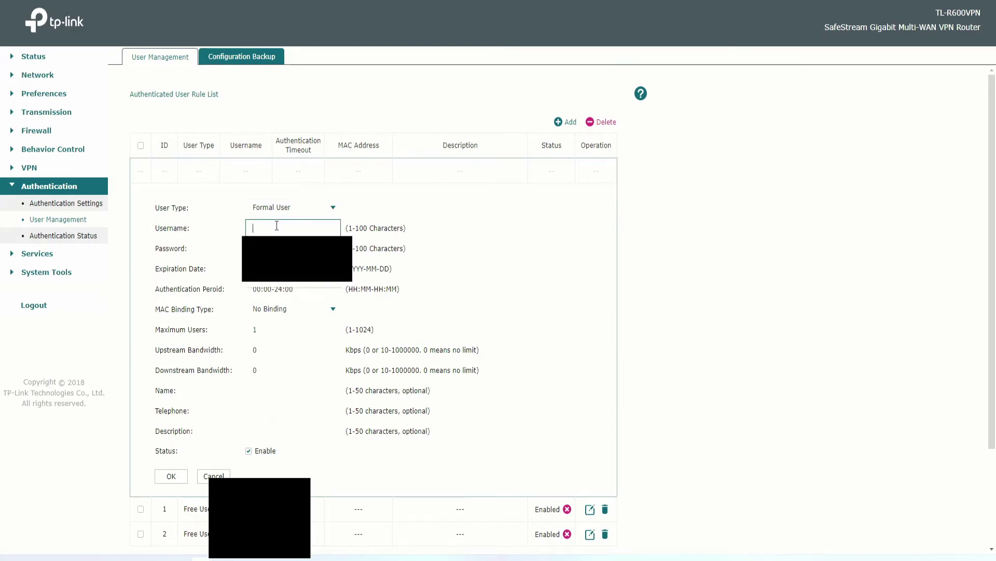
text(Guest)
key(Tab)
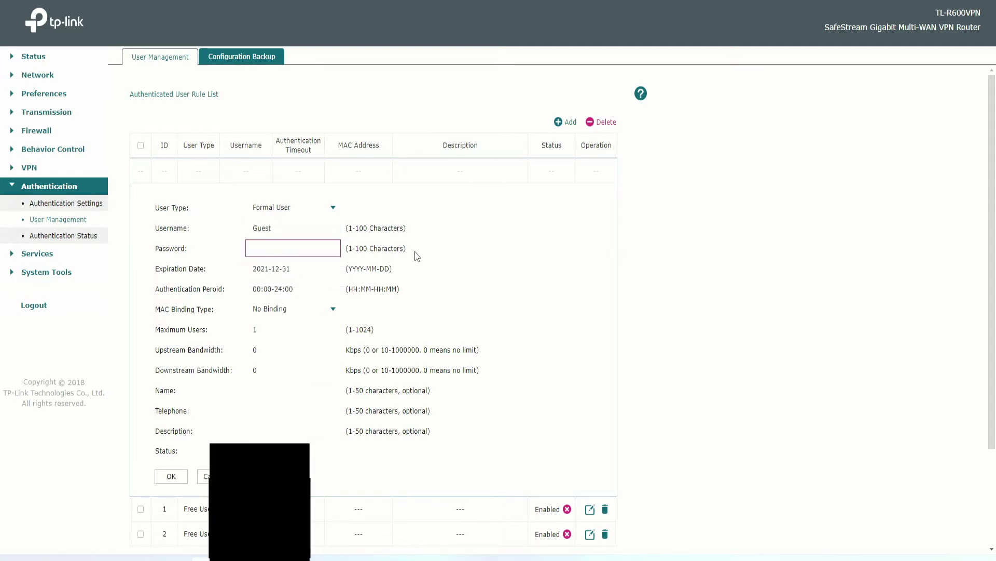
Keep No Binding for MAC, set Maximum Users to 5, and submit the Guest user.
click(312, 288)
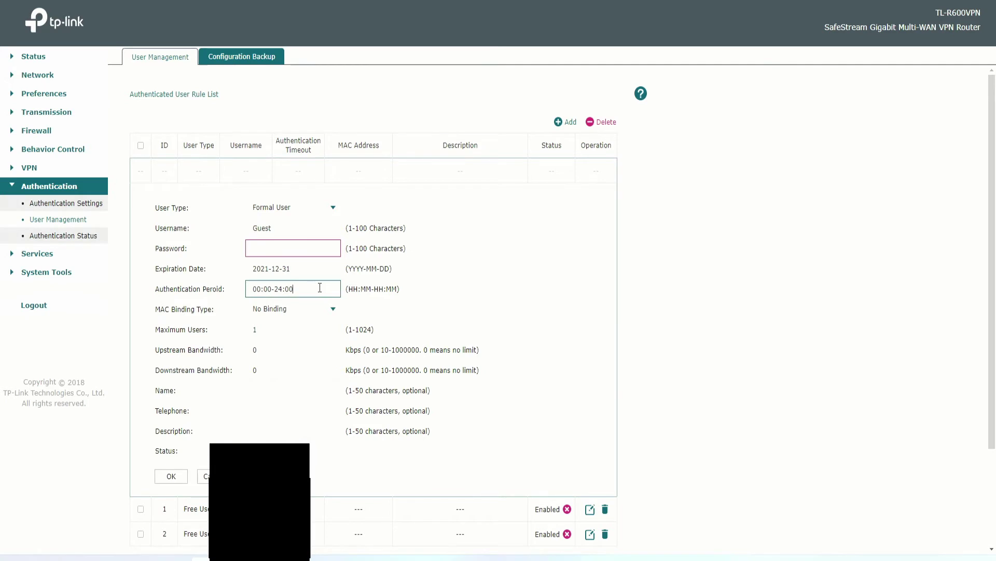
click(271, 310)
click(258, 326)
scroll(238, 325, down, 1)
key(Tab)
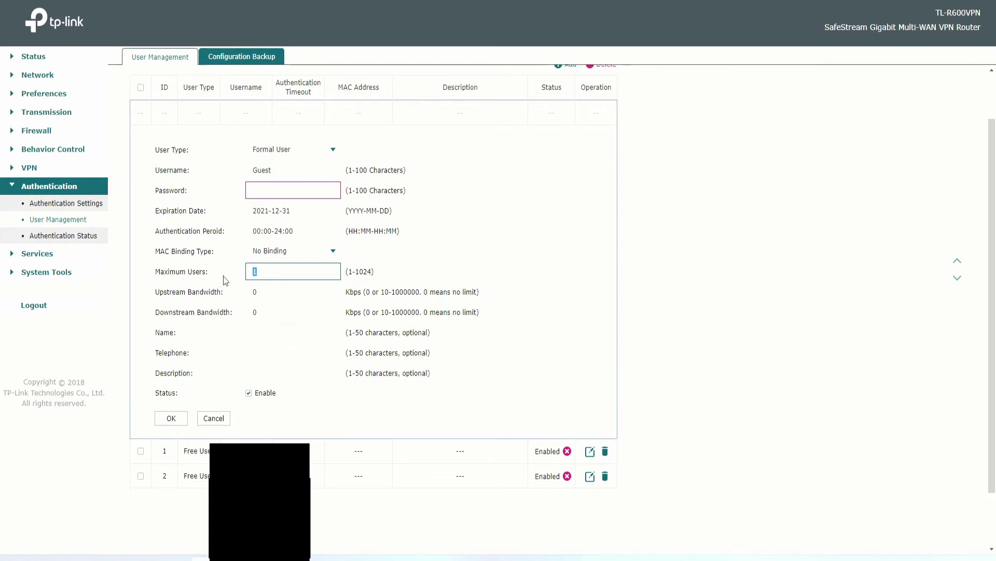
key(Tab)
key(Tab)
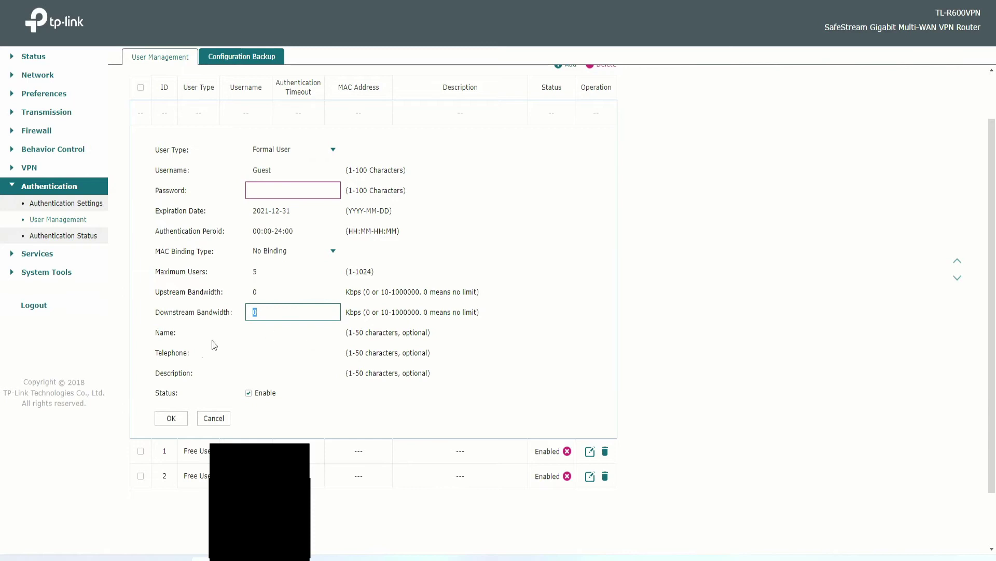
click(268, 332)
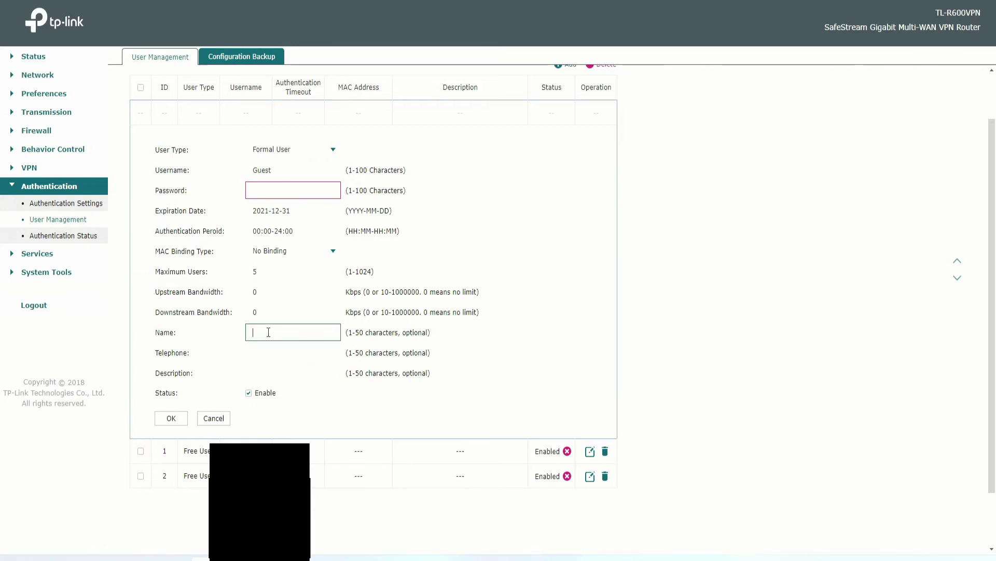
click(262, 352)
click(270, 373)
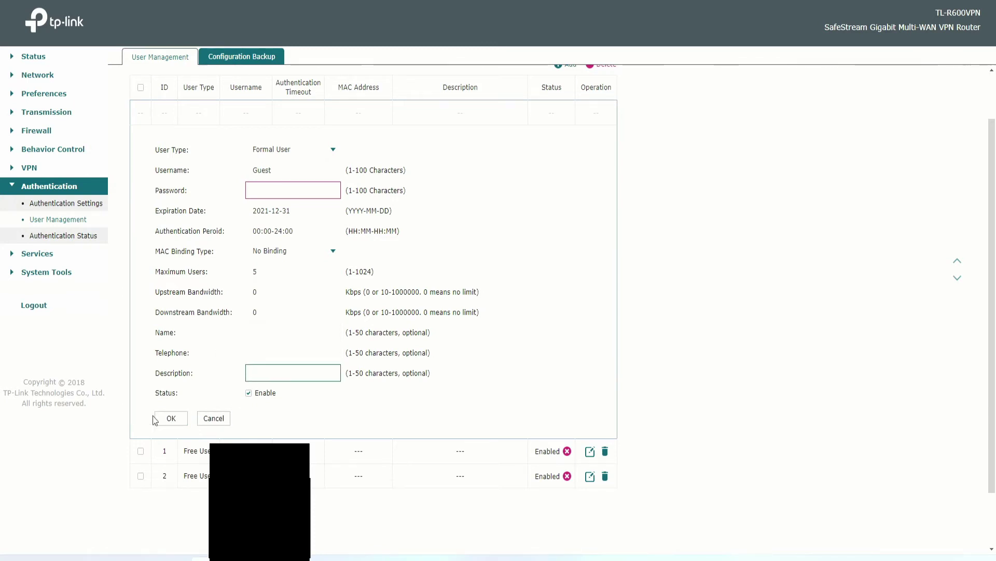
click(279, 190)
click(400, 172)
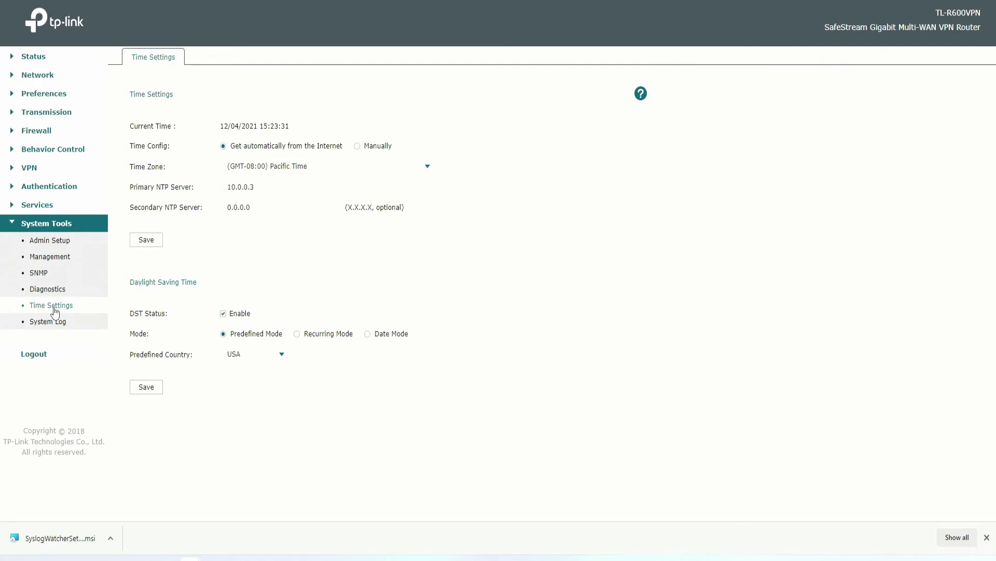
Keep 10.0.0.3 as primary NTP server and Pacific Time zone, and save the time settings.
click(258, 187)
drag(267, 187, 219, 191)
click(335, 166)
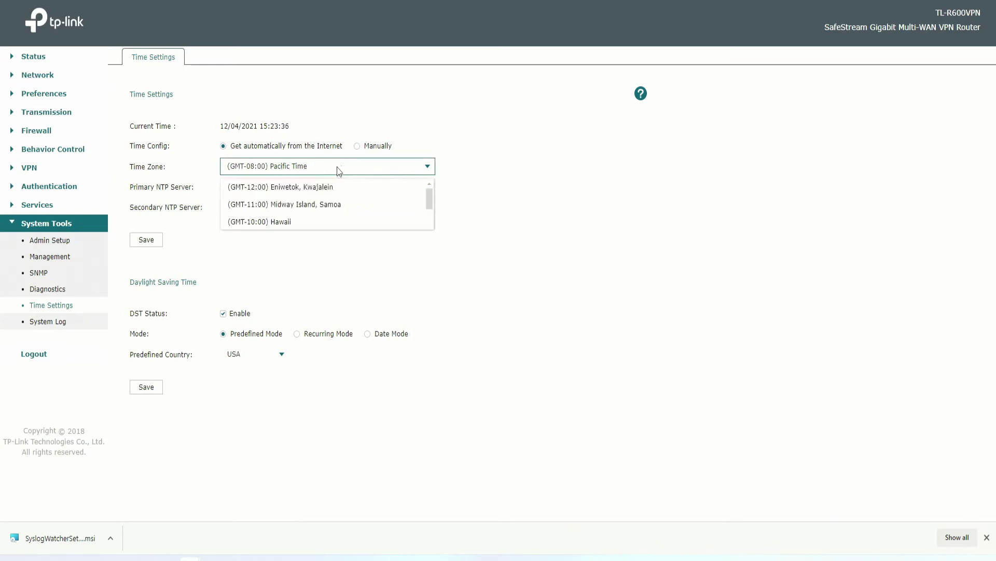
click(185, 139)
click(277, 187)
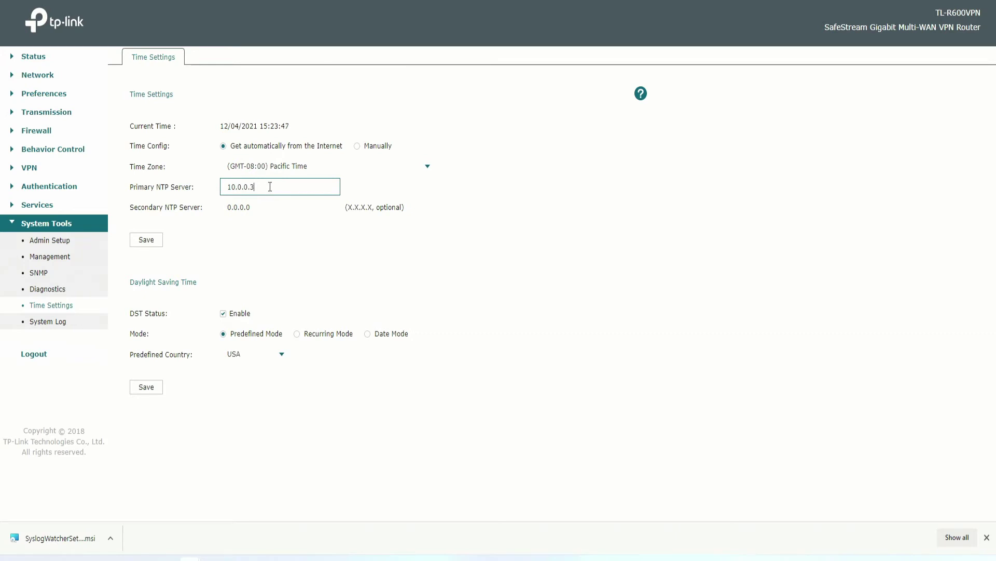
click(153, 242)
click(48, 321)
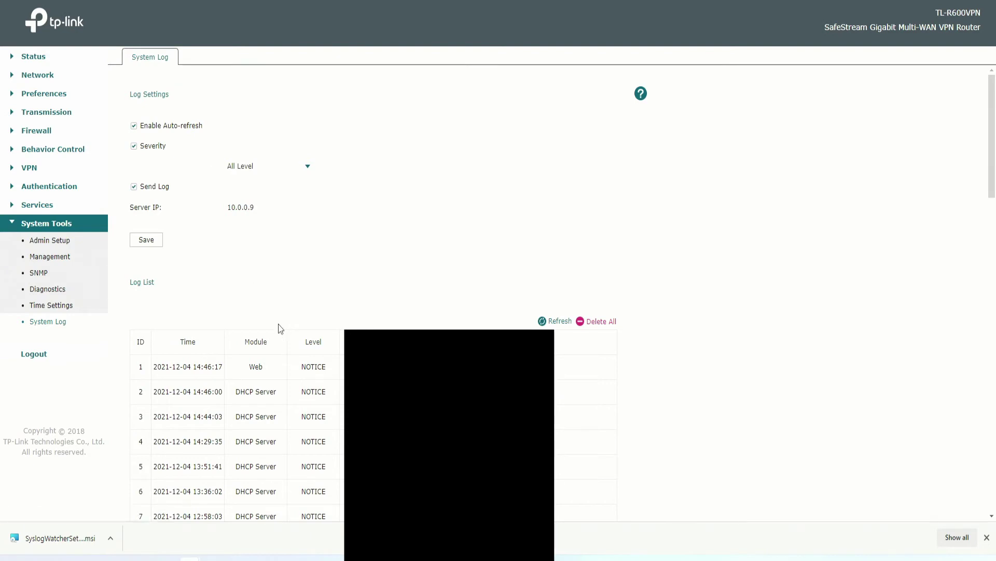
Set the log severity filter to WARNING and save.
click(265, 167)
click(251, 169)
click(250, 169)
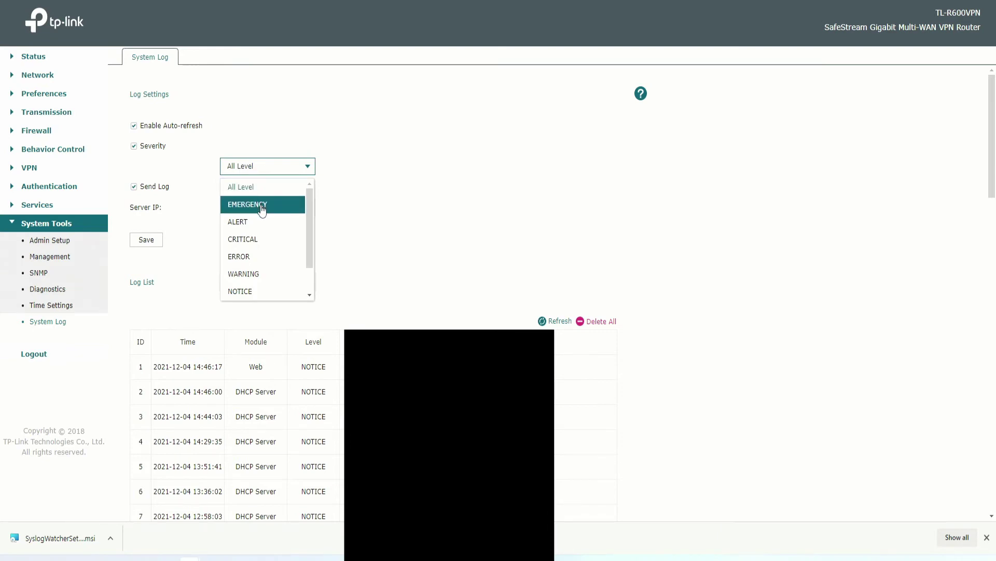
click(260, 273)
click(151, 242)
Scroll through and highlight the resulting WARNING log entries.
scroll(174, 251, down, 2)
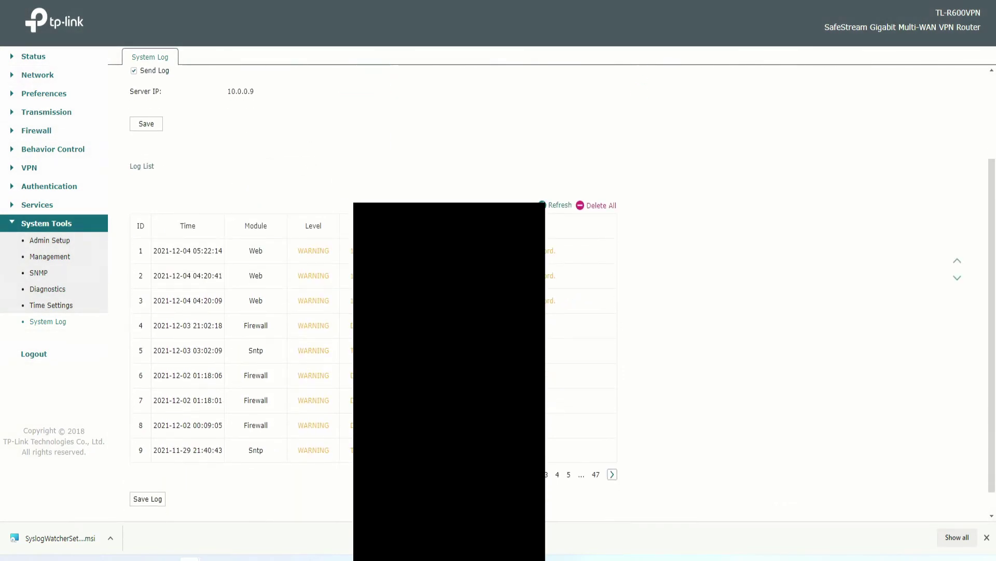
scroll(498, 291, up, 2)
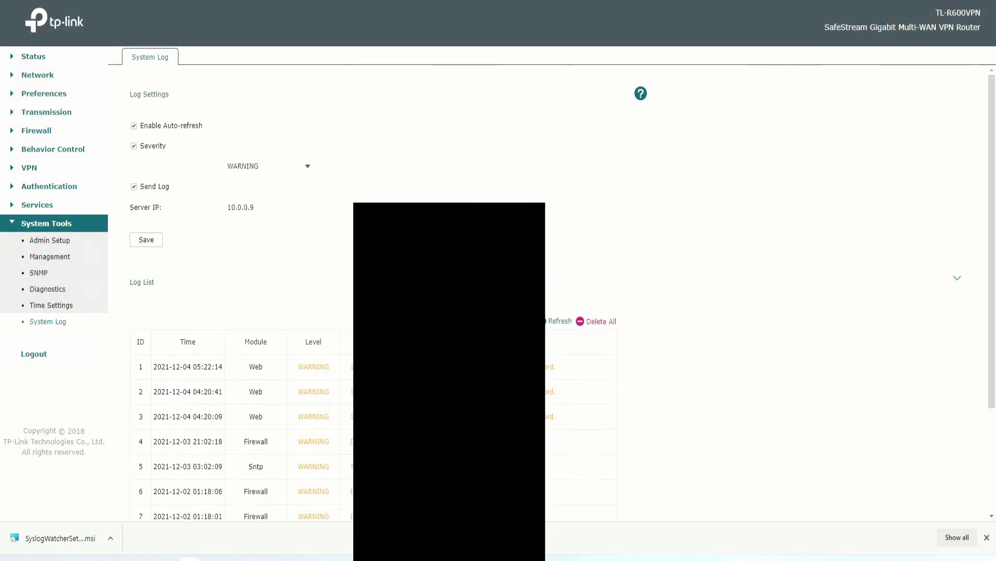
scroll(498, 290, down, 2)
scroll(300, 340, up, 2)
scroll(290, 290, down, 3)
drag(363, 327, 374, 215)
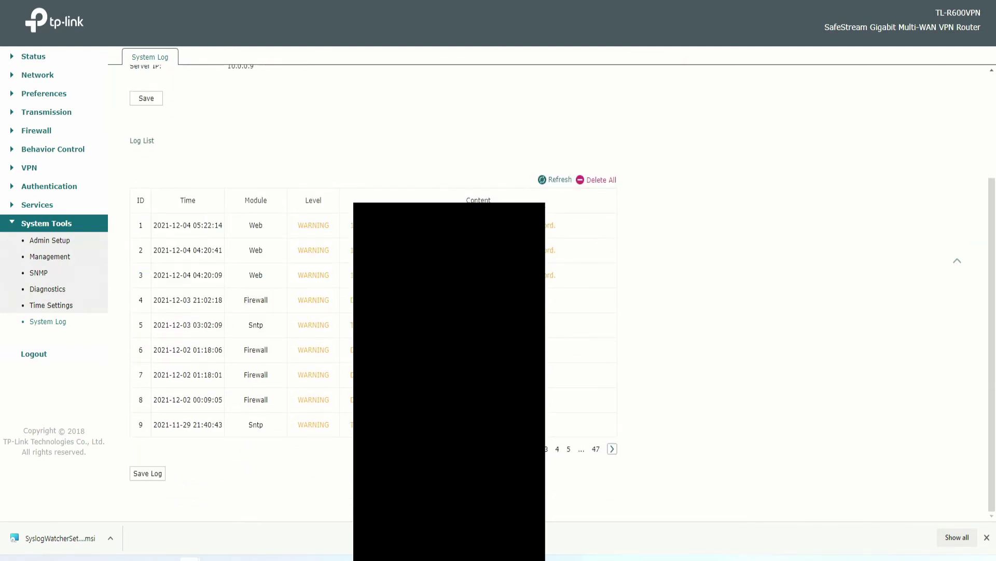
drag(358, 326, 346, 296)
scroll(363, 295, up, 3)
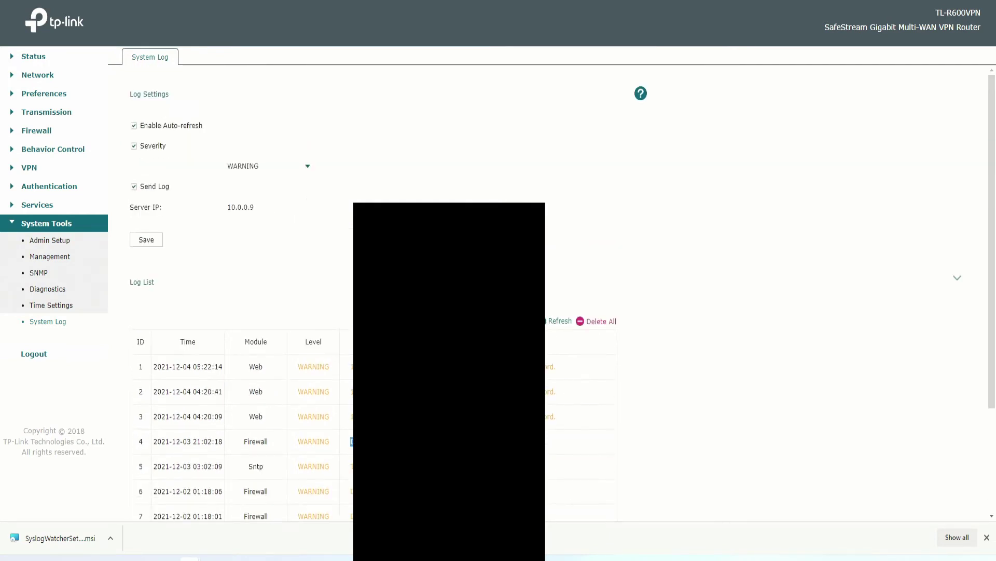
Restore All Level severity, change the syslog server IP to 10.0.0.10, and save.
click(254, 166)
click(257, 188)
click(147, 240)
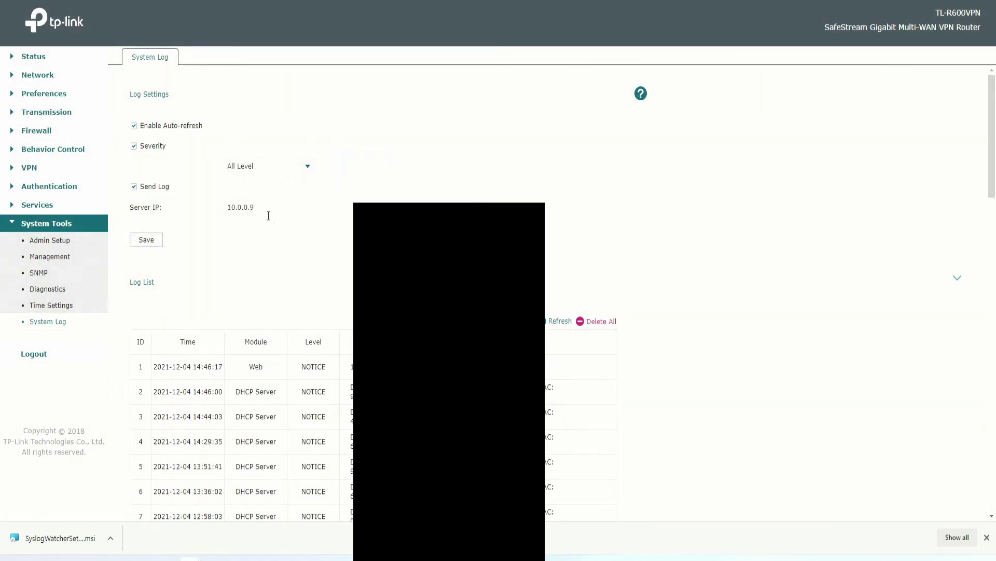
click(265, 208)
key(shift+Left)
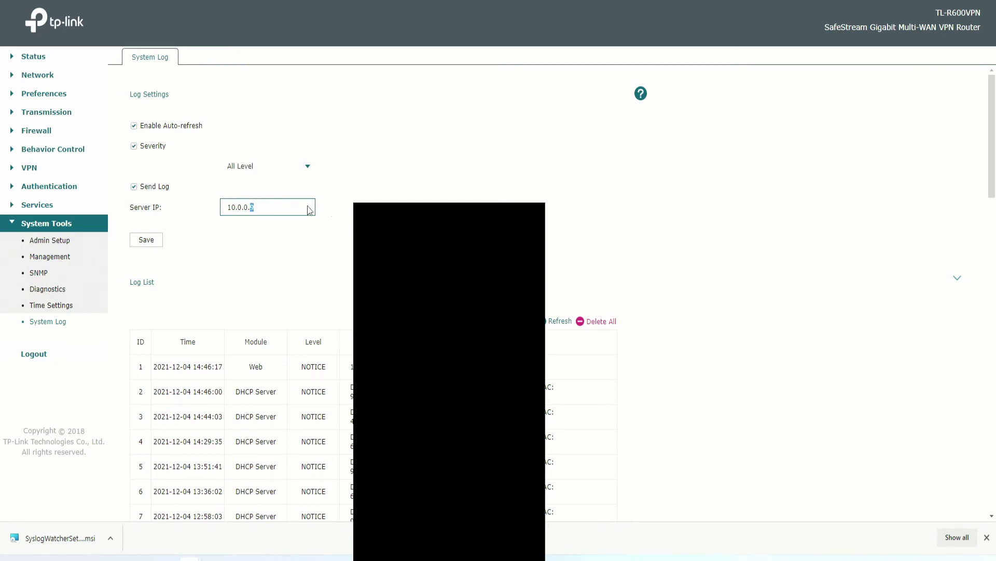
text(1)
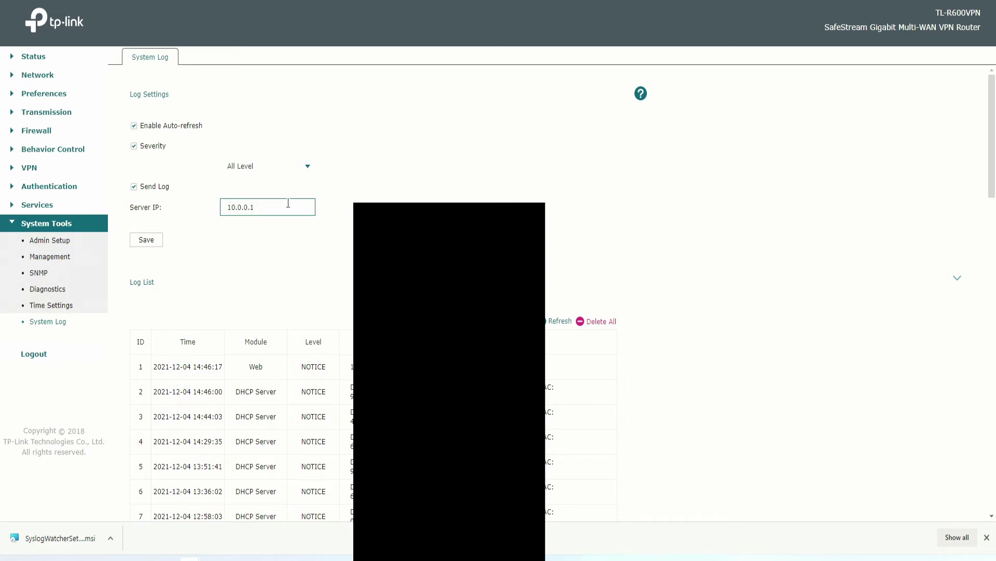
click(146, 239)
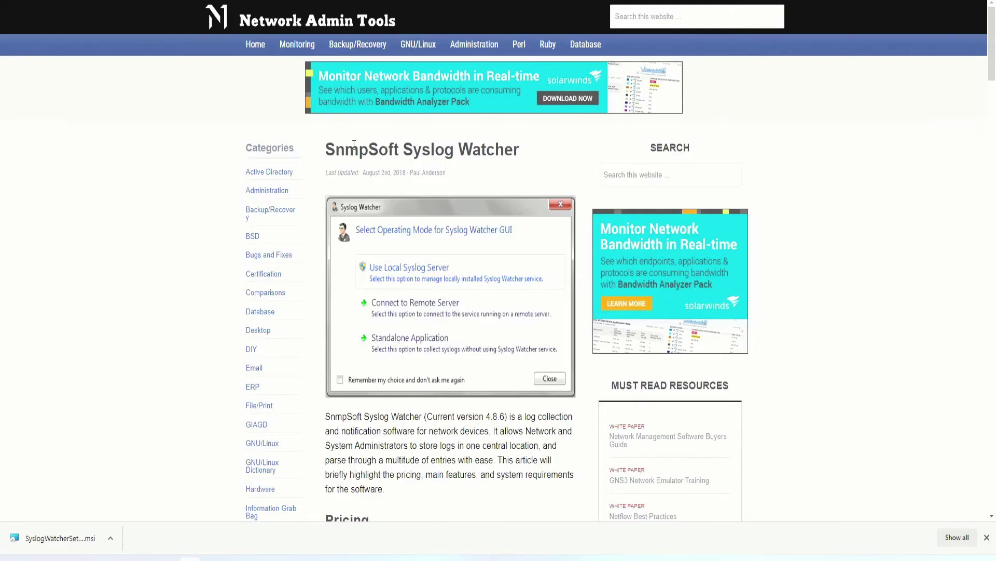
Highlight part of the SnmpSoft Syslog Watcher article heading and scroll through the article.
drag(326, 150, 412, 149)
scroll(438, 238, down, 9)
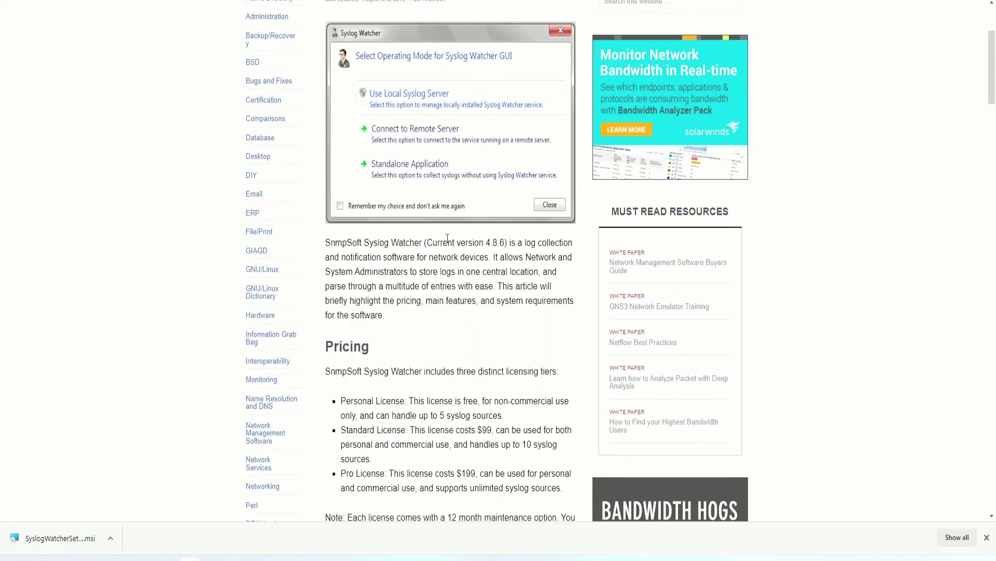
scroll(439, 155, up, 9)
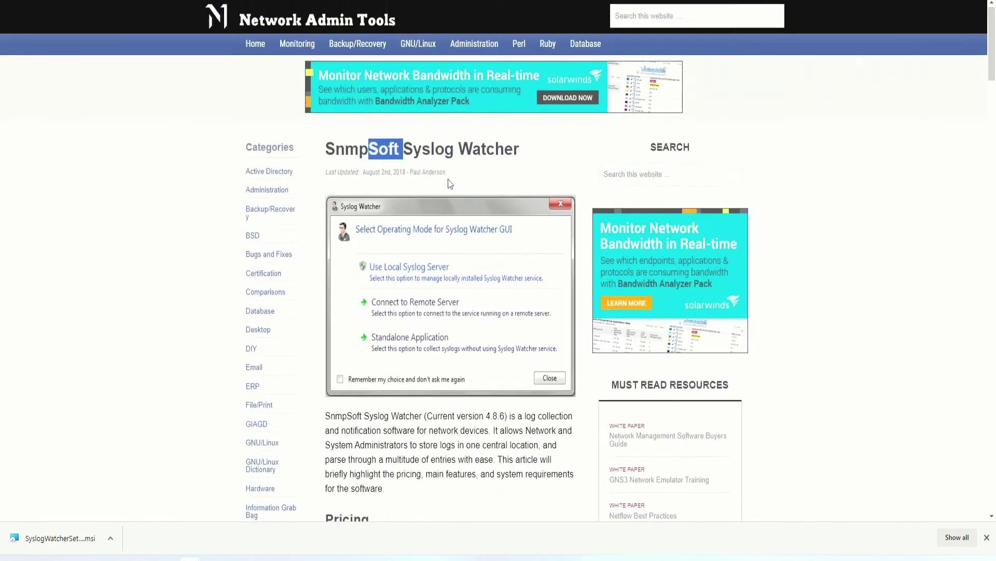
scroll(447, 379, down, 5)
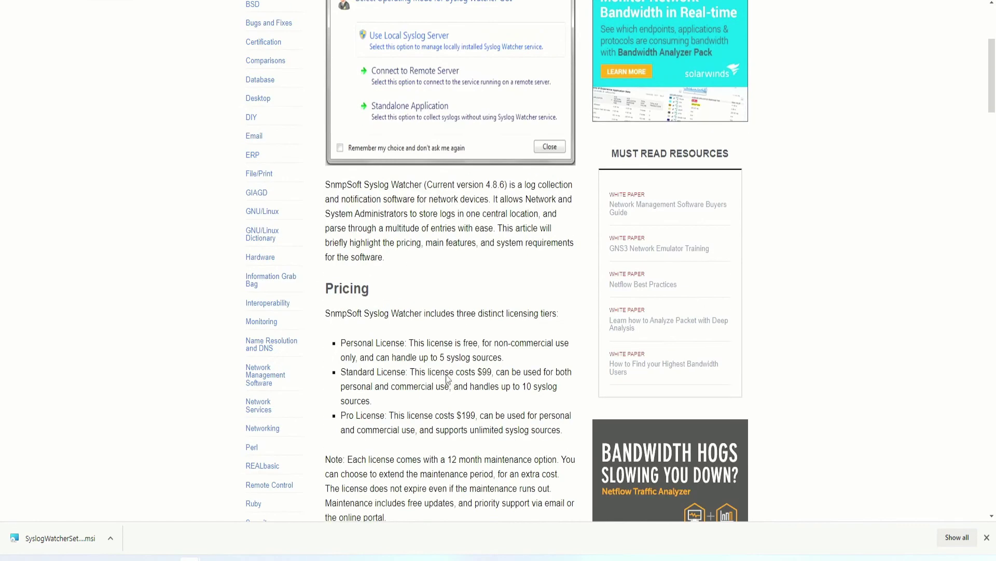
Highlight the Personal License source limit, Standard License $99 price and Pro License line.
drag(436, 357, 483, 358)
click(410, 374)
drag(413, 373, 491, 372)
drag(424, 415, 493, 414)
scroll(483, 410, up, 5)
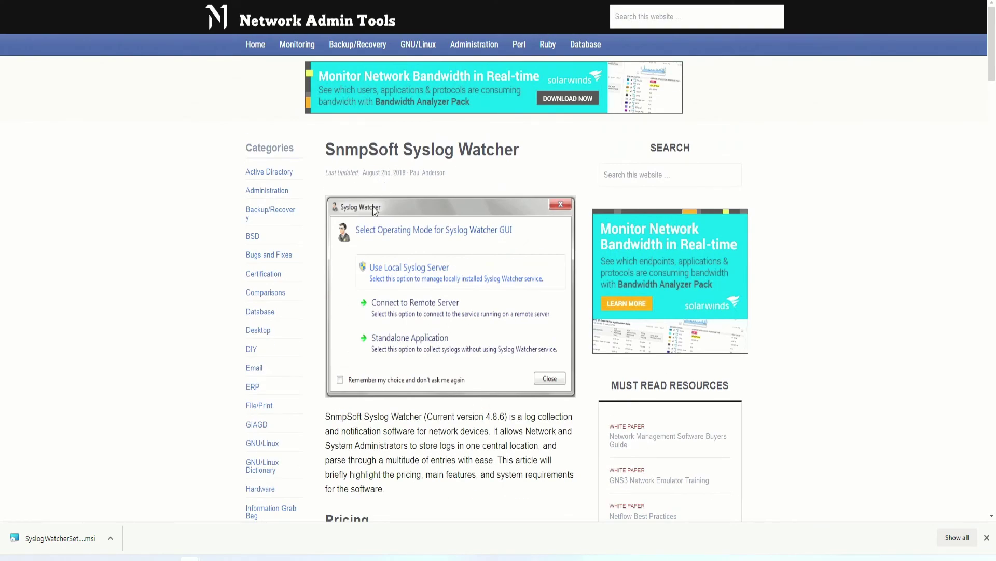
scroll(443, 251, down, 10)
scroll(424, 278, up, 11)
scroll(397, 342, down, 4)
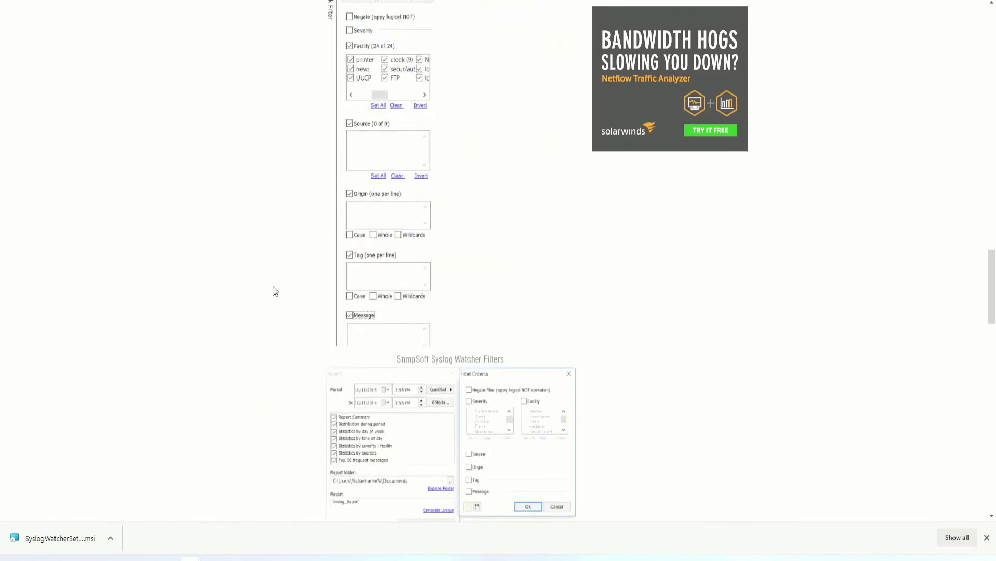
scroll(272, 275, down, 6)
scroll(332, 234, up, 5)
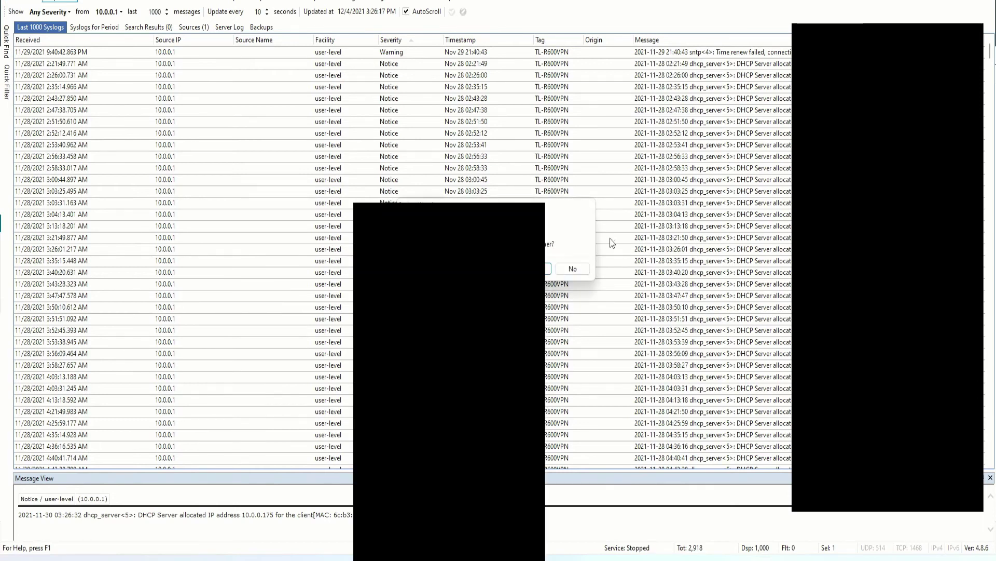
Confirm the Syslog Watcher exit prompt, then scroll the Last 1000 Syslogs list from 10.0.0.1.
click(530, 269)
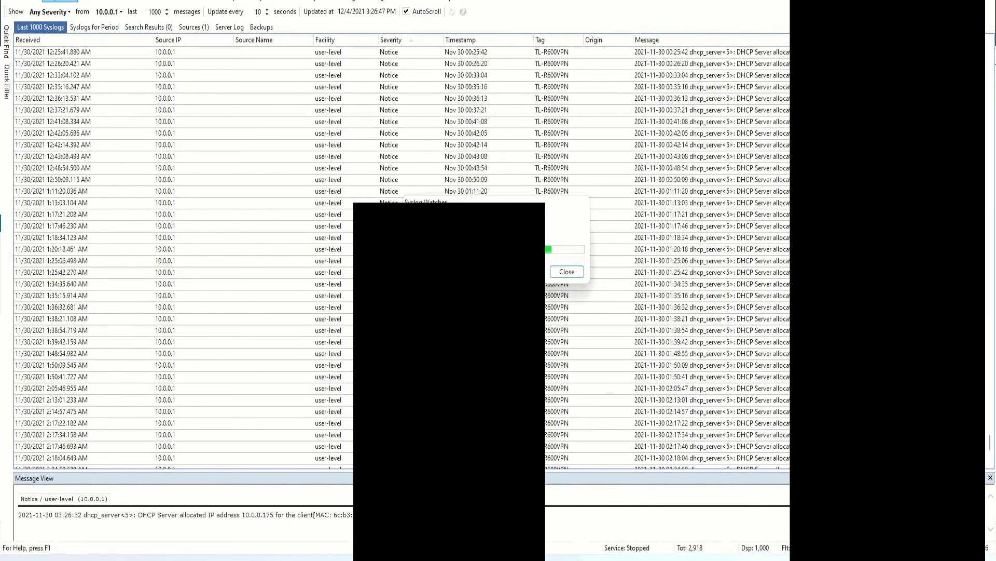
scroll(398, 110, up, 6)
scroll(398, 110, up, 10)
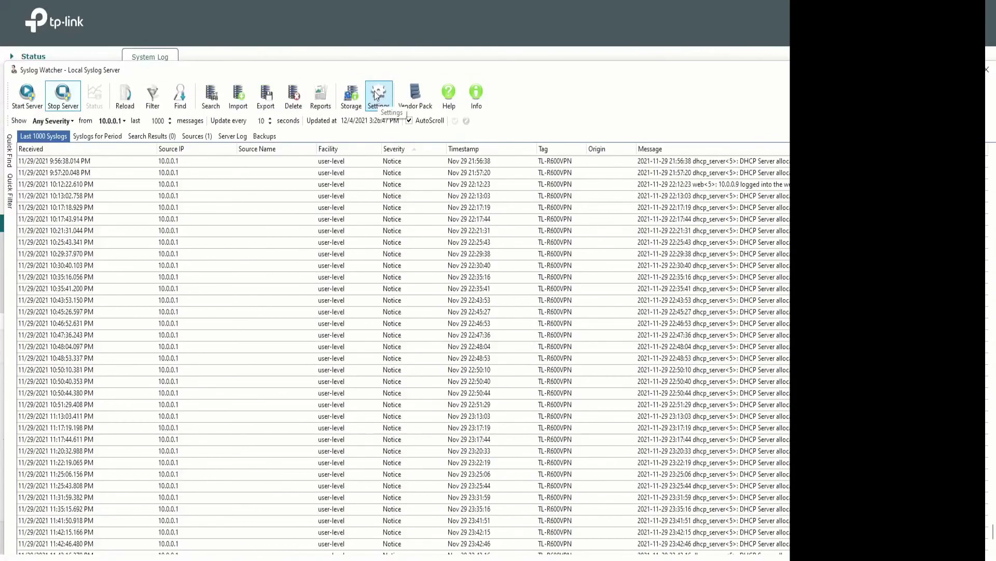
click(377, 101)
drag(491, 258, 455, 162)
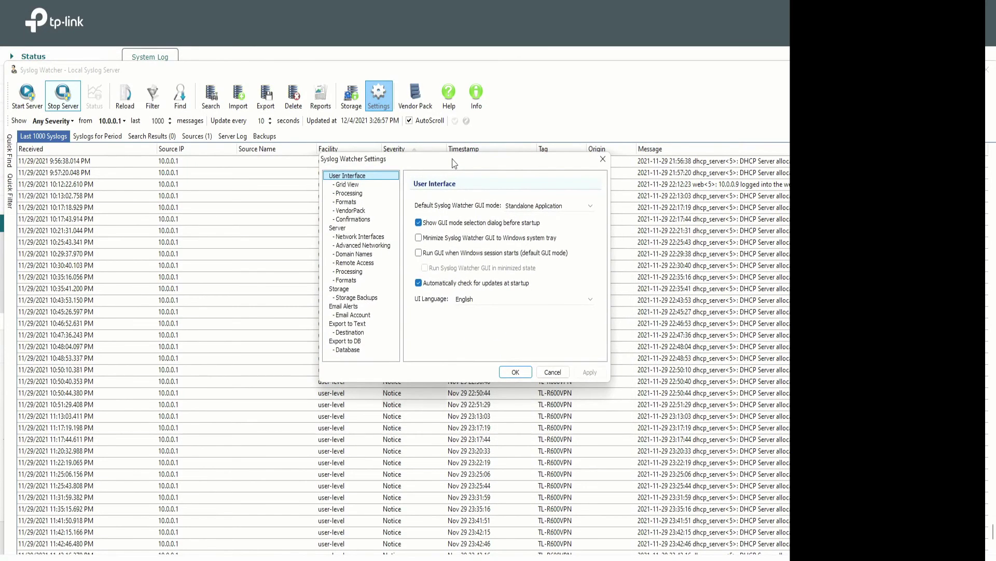
click(337, 229)
click(359, 237)
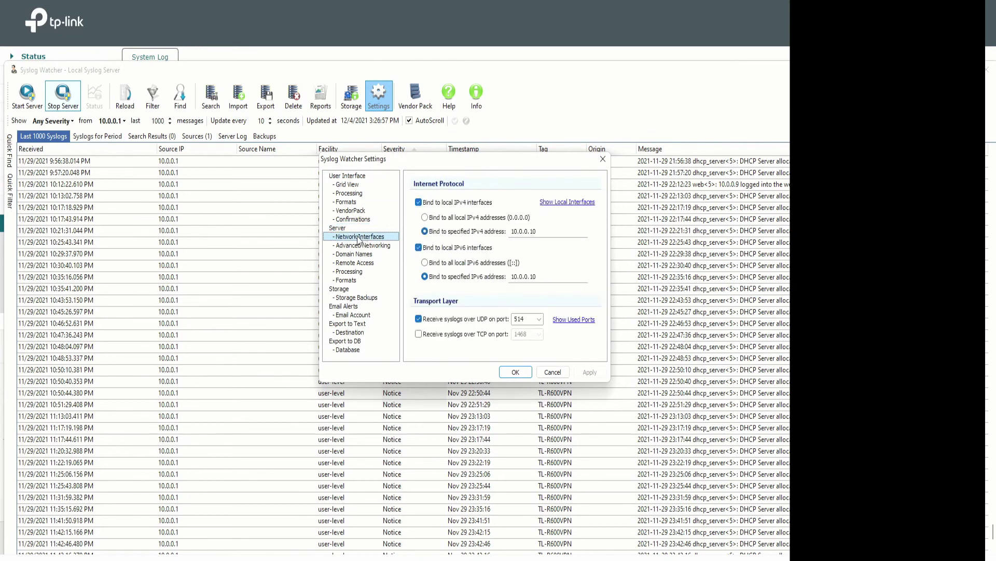
drag(457, 164, 425, 146)
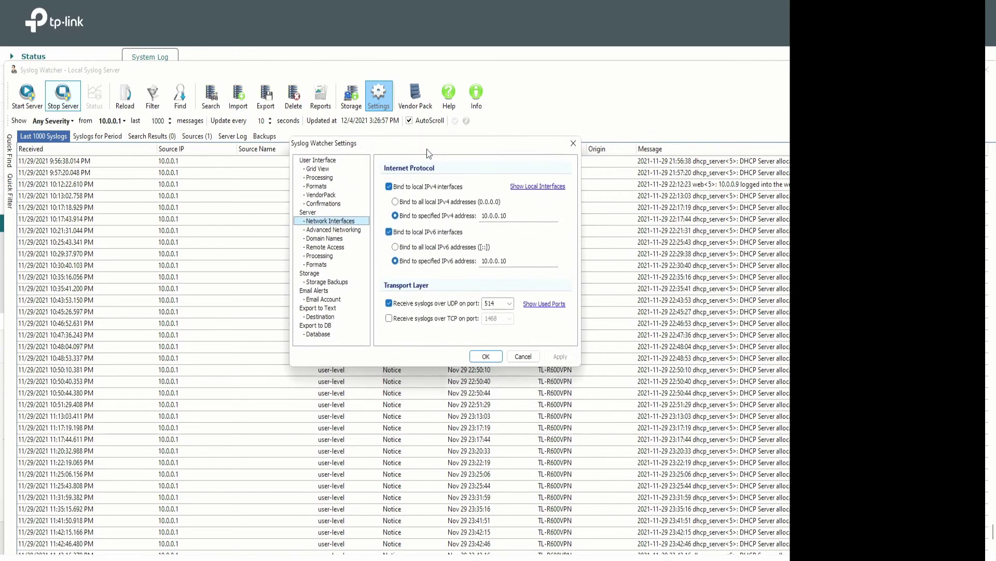
click(519, 215)
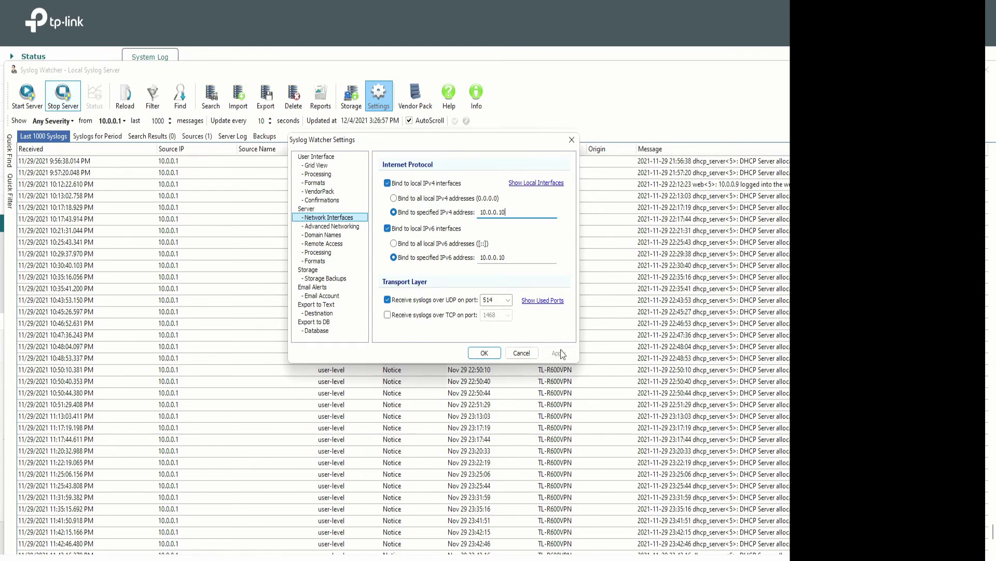
click(496, 298)
click(485, 353)
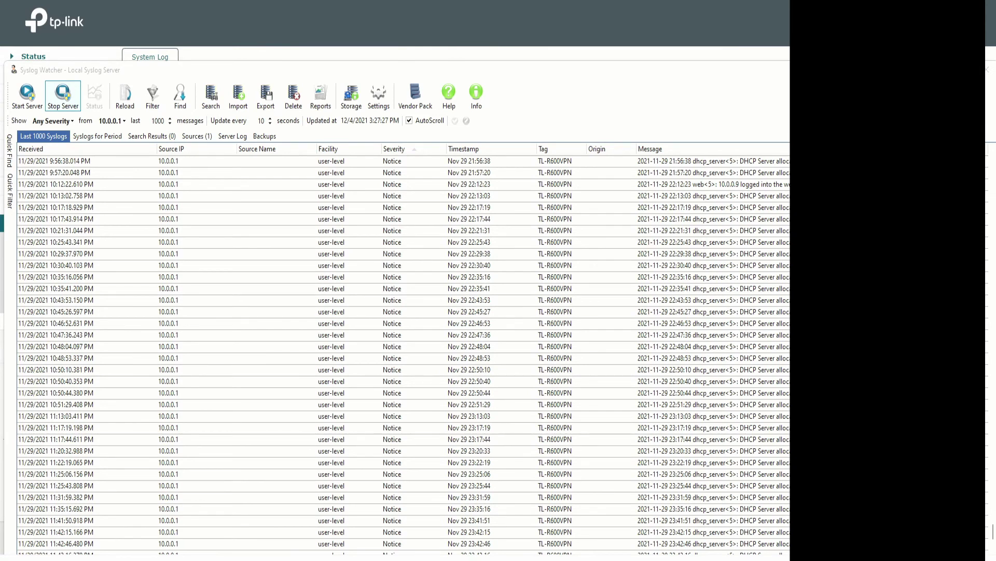
Show all Control Panel items as small icons and open Network and Sharing Center.
drag(265, 102, 395, 92)
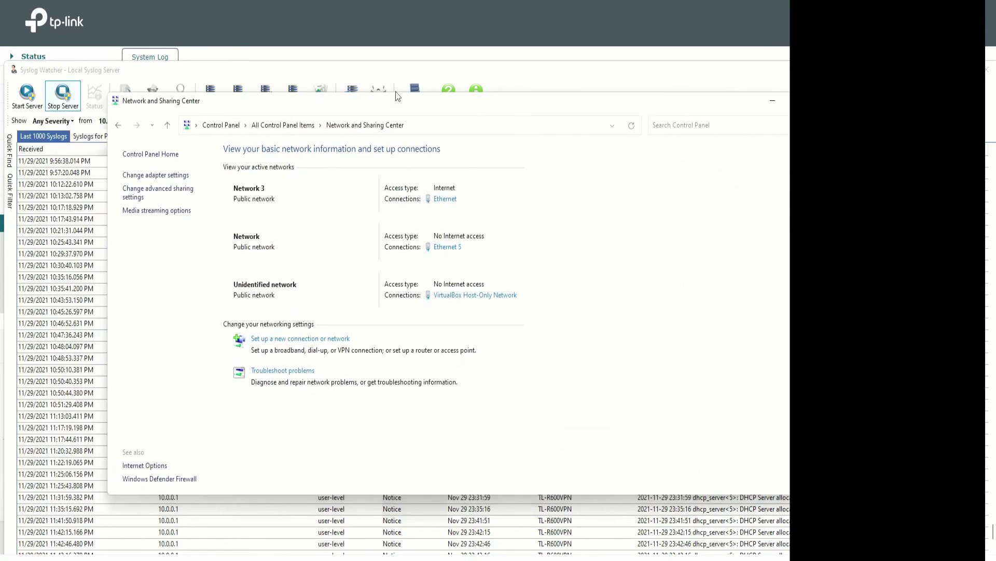
click(213, 126)
click(626, 160)
click(648, 214)
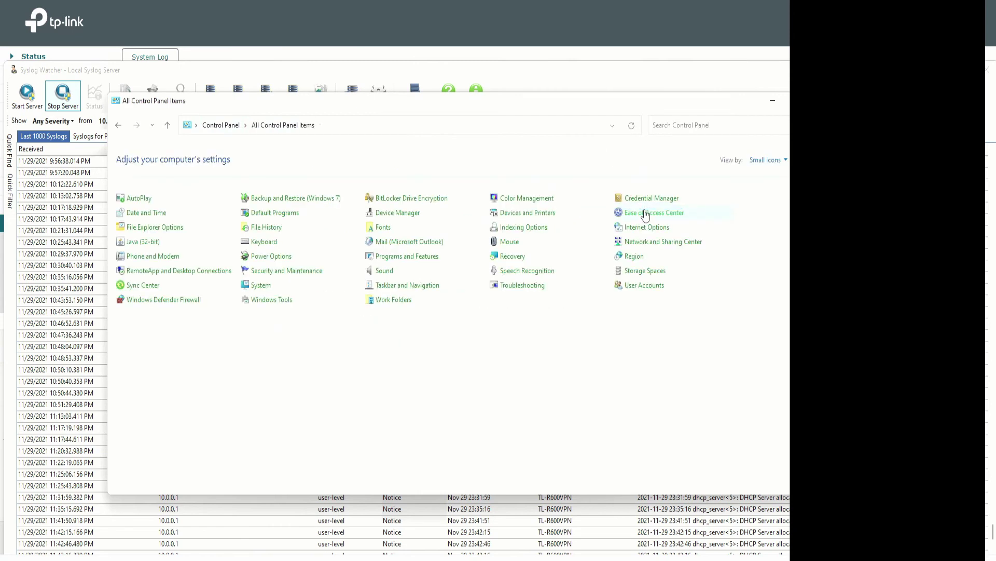
click(662, 243)
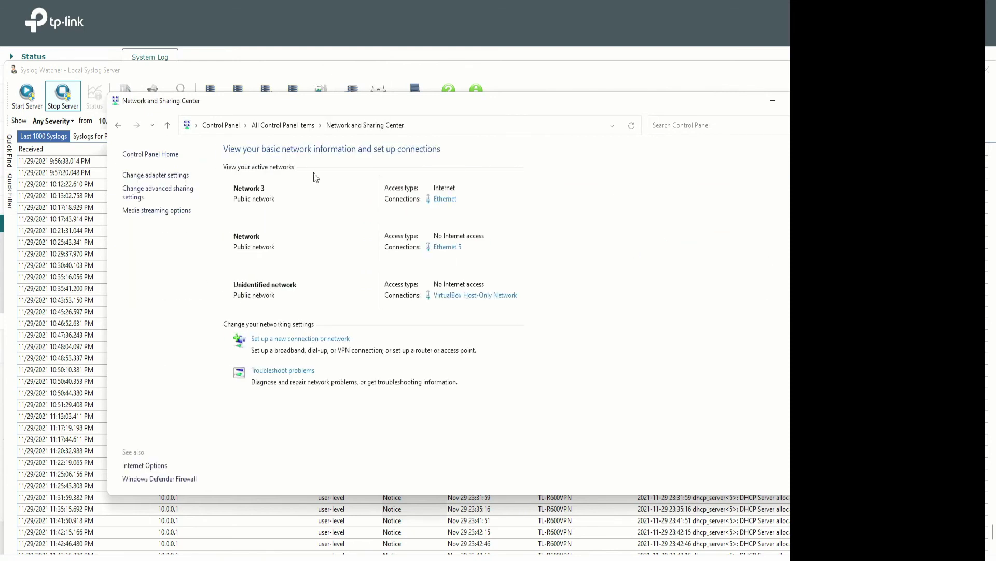
Check the Ethernet connection details: static IPv4 10.0.0.10, gateway 10.0.0.1, DNS 10.0.0.3.
click(444, 200)
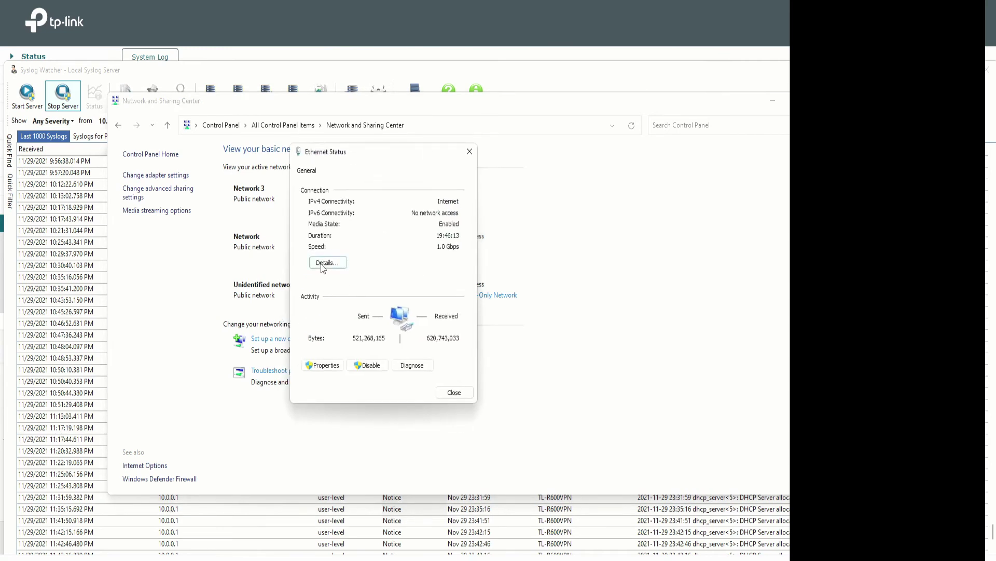
click(322, 266)
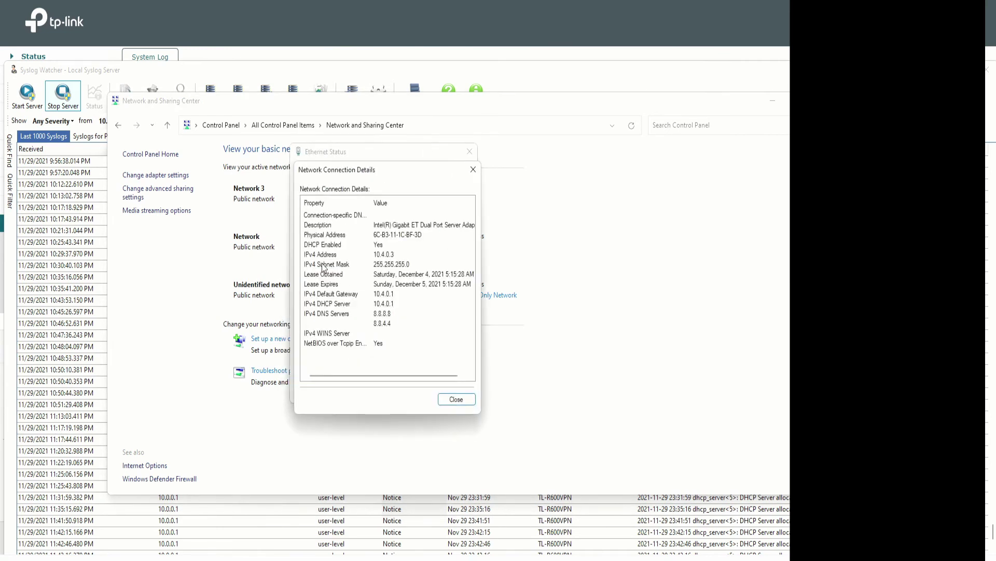
click(474, 170)
click(469, 151)
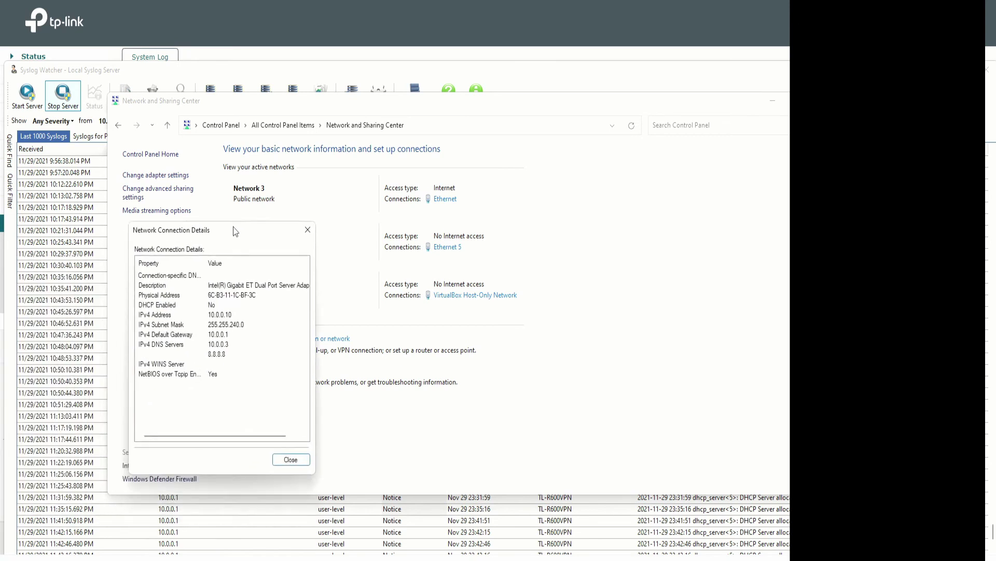
drag(251, 219, 252, 134)
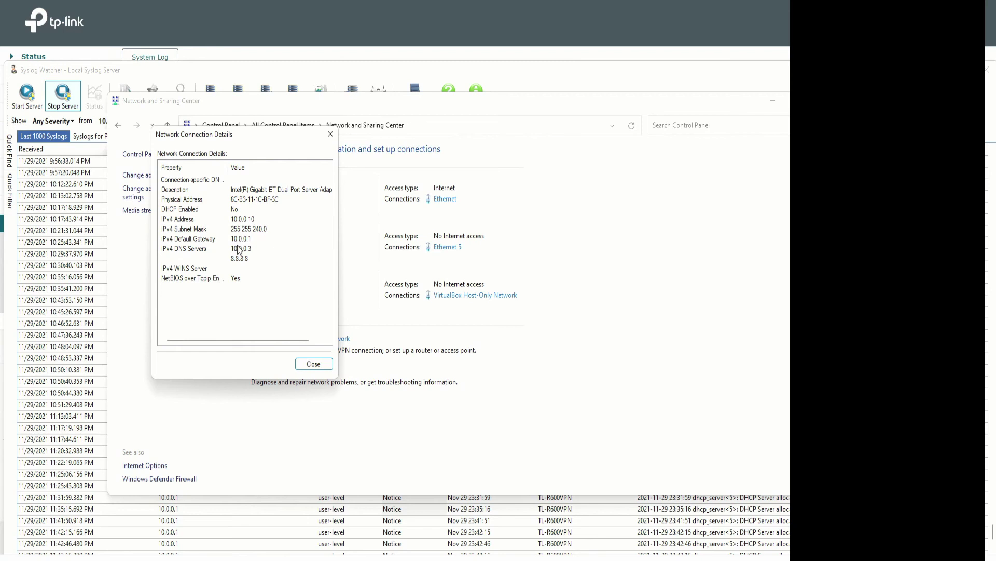
Set Ethernet 5's IPv4 preferred DNS to 8.8.8.8 and alternate DNS to 8.8.4.4, keeping 10.0.0.10.
click(313, 363)
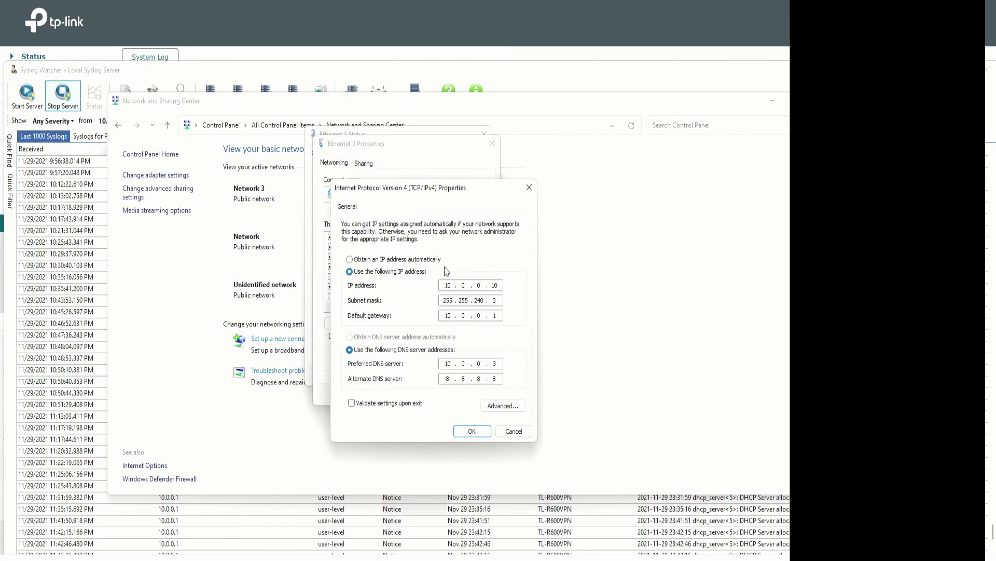
drag(427, 188, 374, 130)
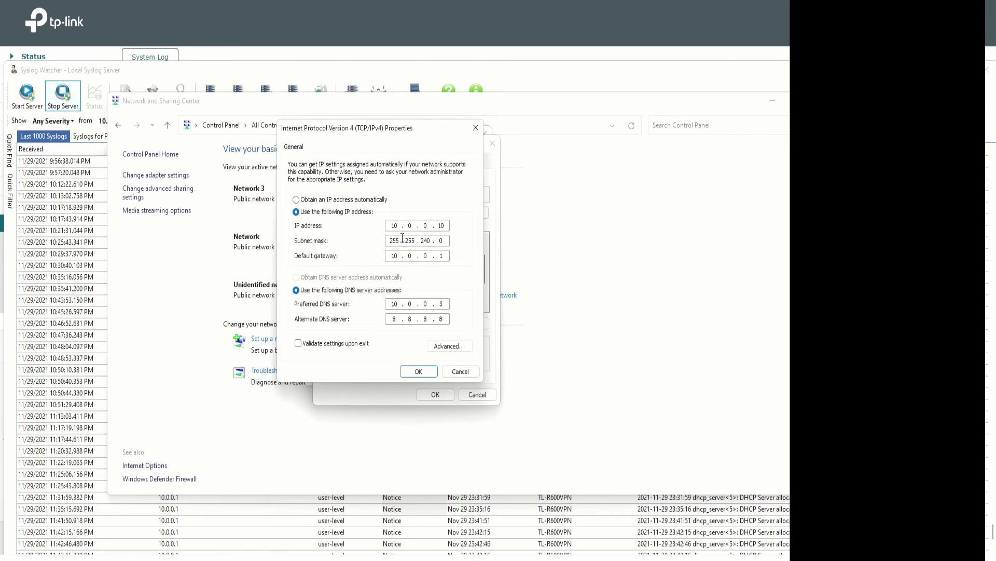
click(416, 225)
key(Tab)
key(Tab)
click(445, 254)
click(383, 303)
text(8 . 8)
double_click(425, 319)
text(4)
click(421, 372)
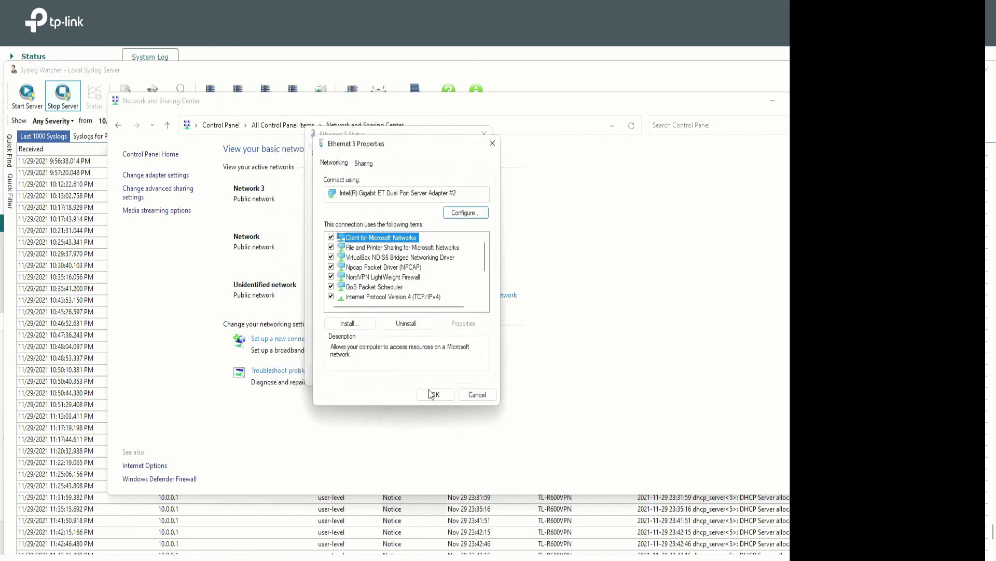
click(430, 394)
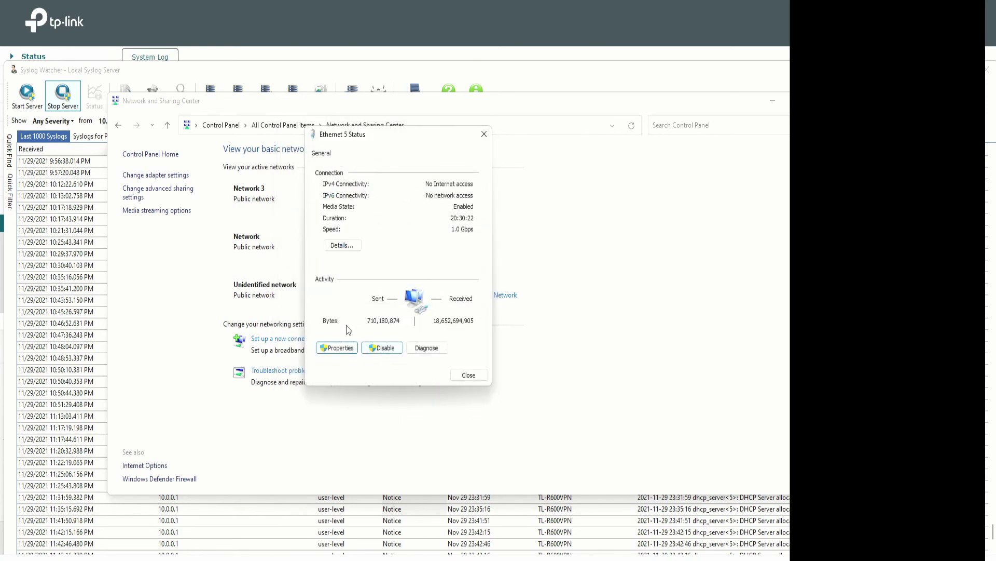
Verify Ethernet 5's details show DNS 8.8.8.8 and 8.8.4.4, then close the network windows.
click(341, 246)
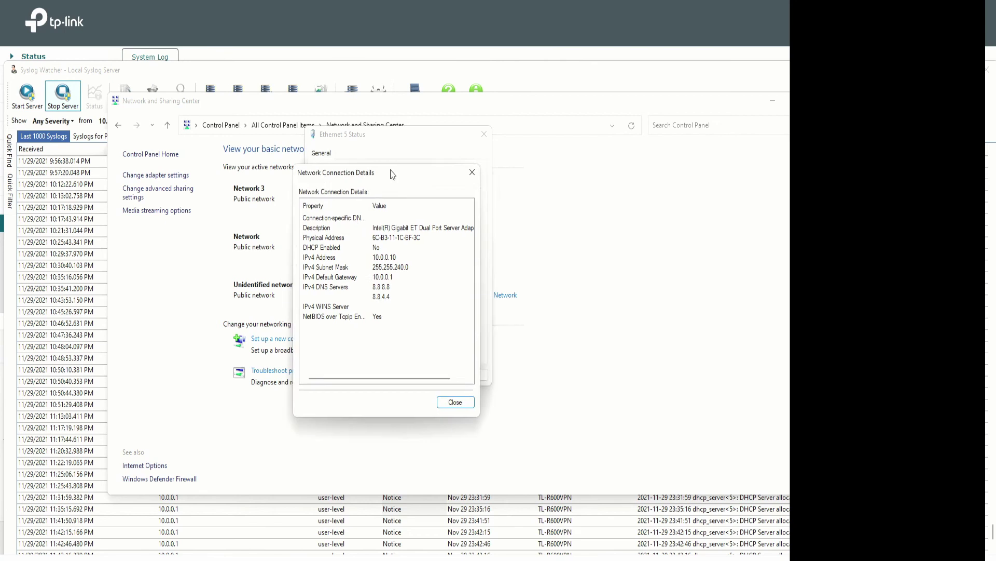
drag(359, 210, 272, 179)
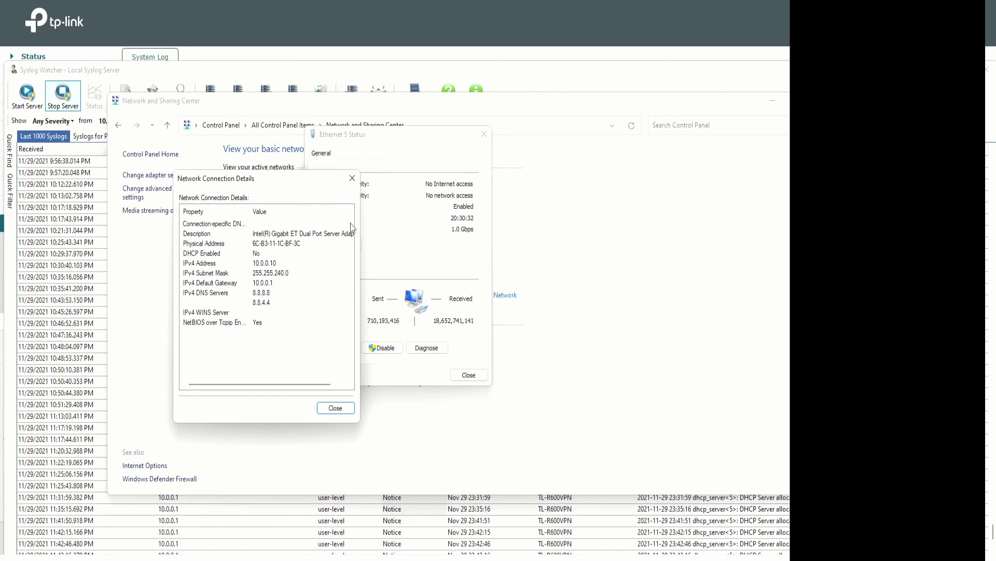
drag(286, 186, 227, 151)
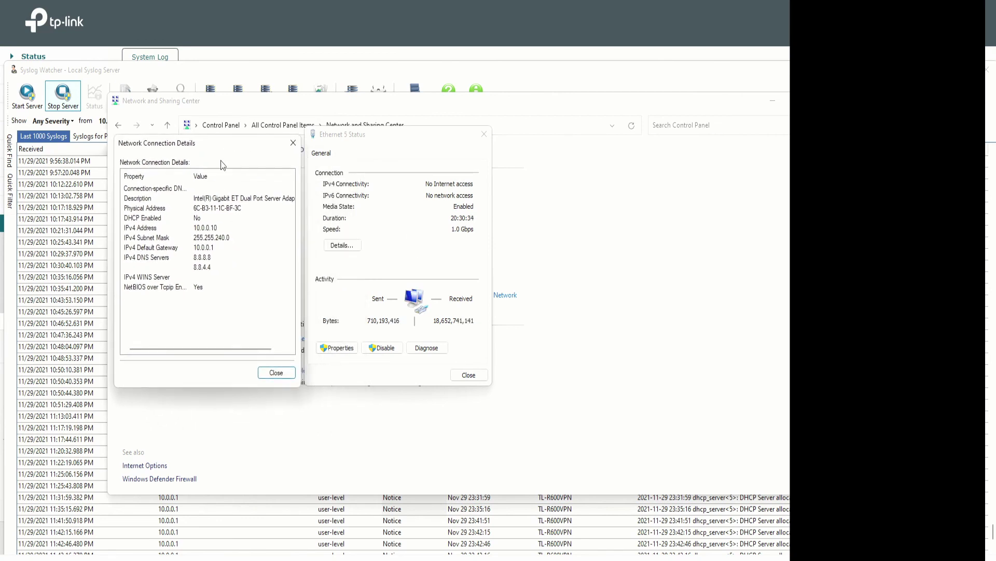
click(272, 372)
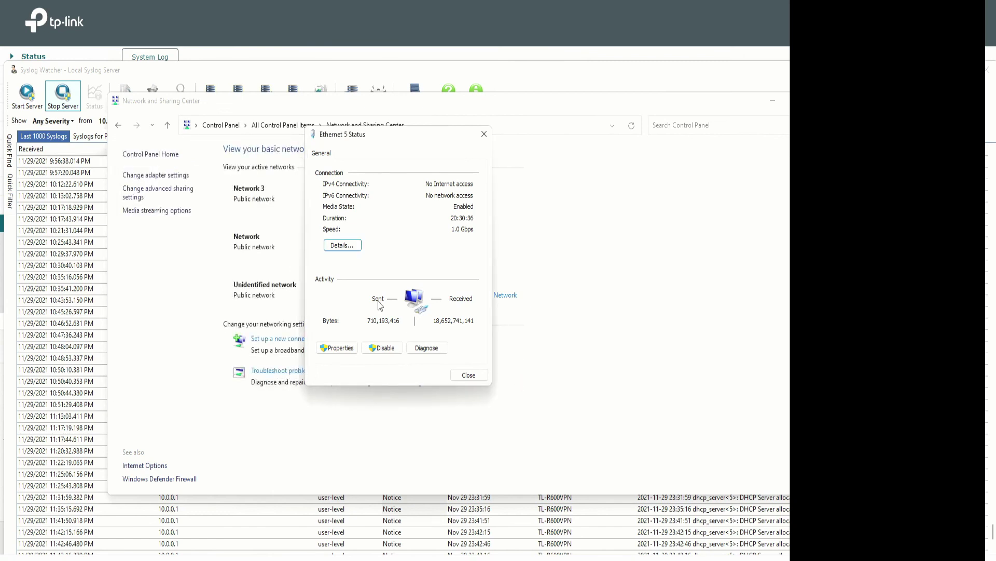
click(474, 374)
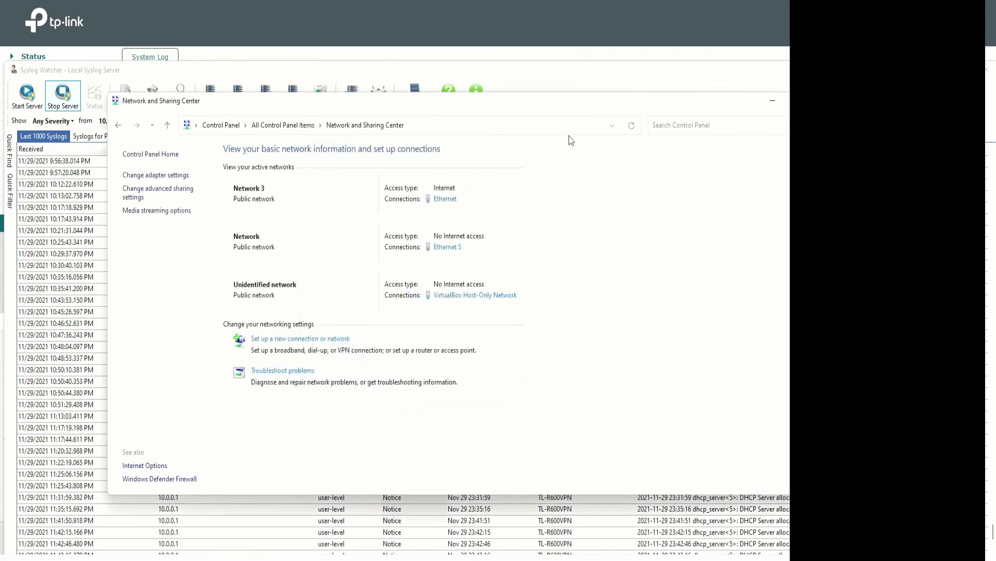
click(445, 248)
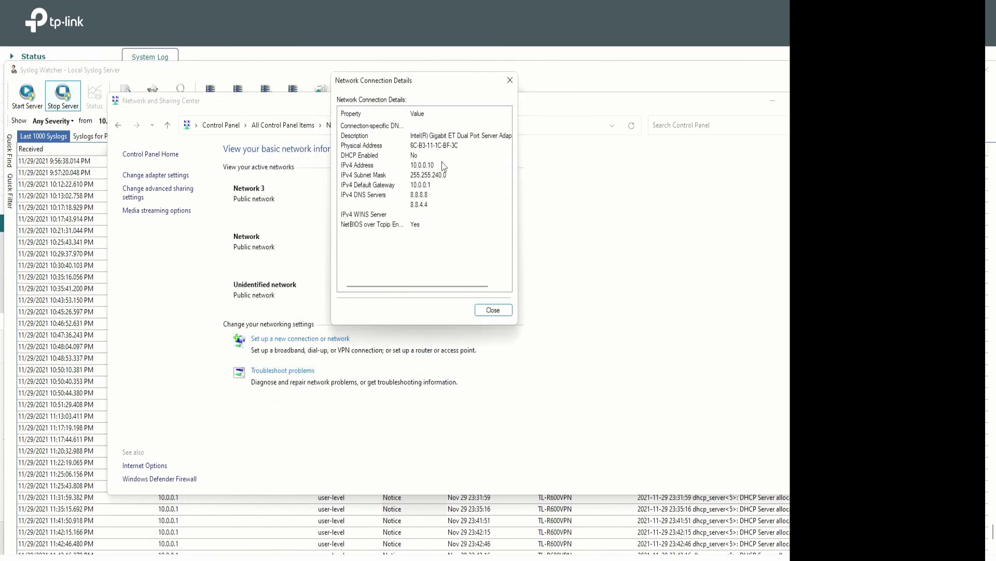
click(510, 80)
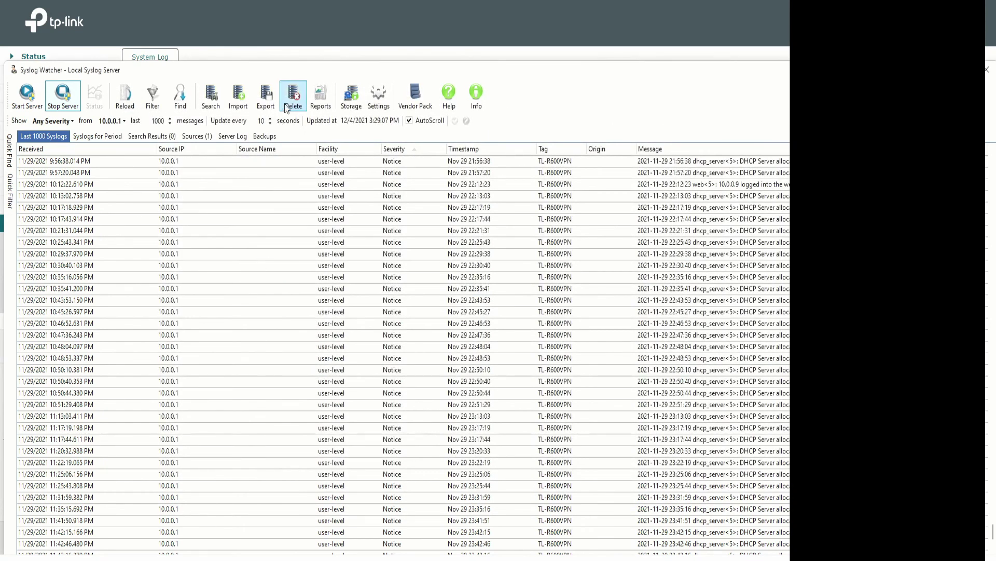
Start the Syslog Watcher server service and move its window aside.
click(32, 97)
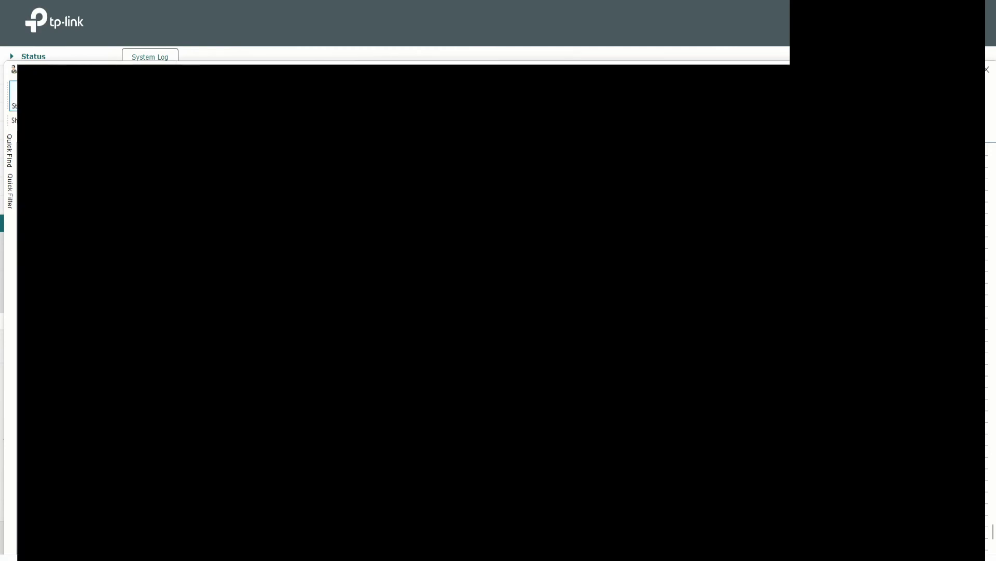
drag(516, 69, 532, 52)
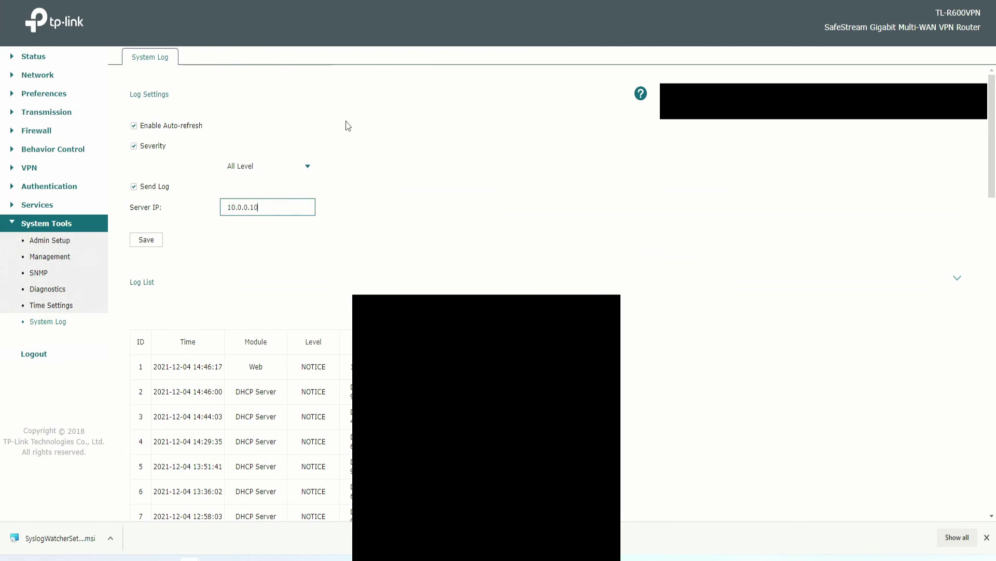
Log out of the router and submit a login with a wrong username and 5-character password.
click(34, 354)
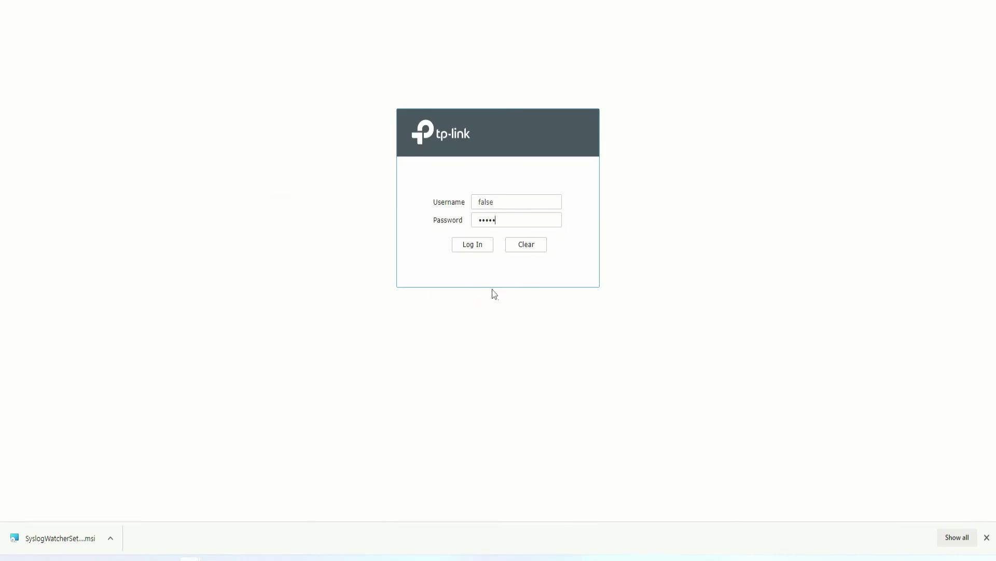
click(466, 247)
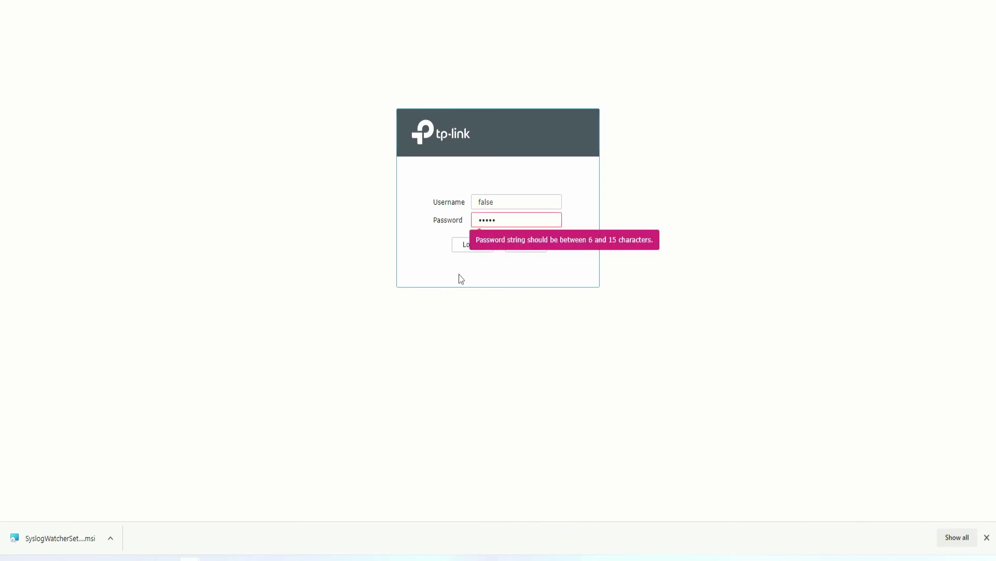
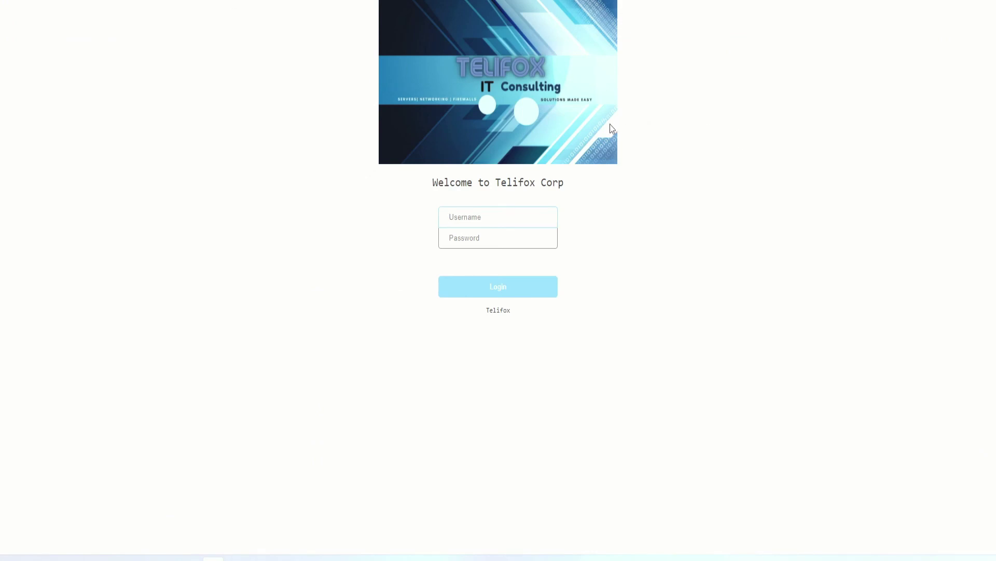
Highlight the 'Welcome to Telifox Corp' heading on the login page.
drag(431, 183, 581, 187)
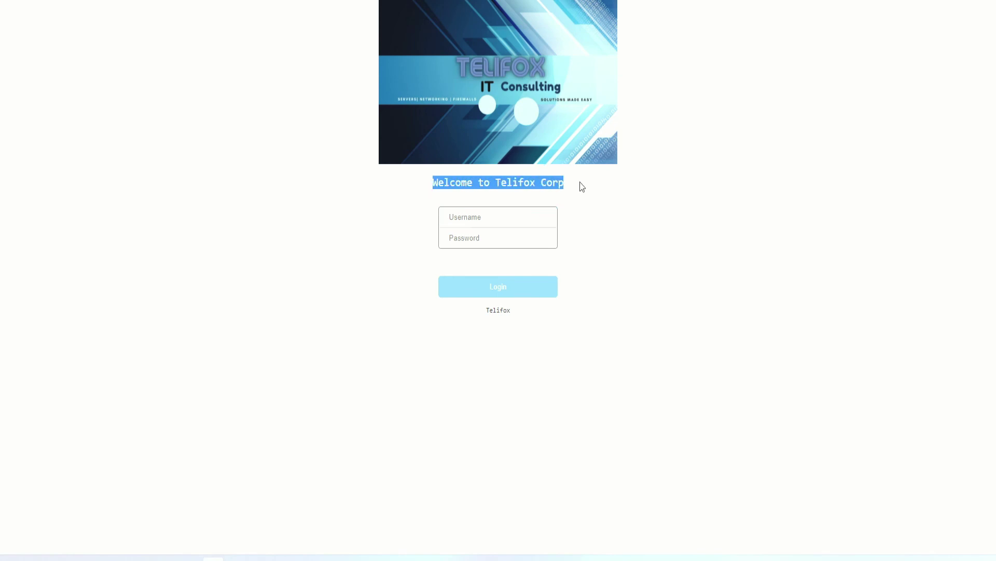
click(430, 186)
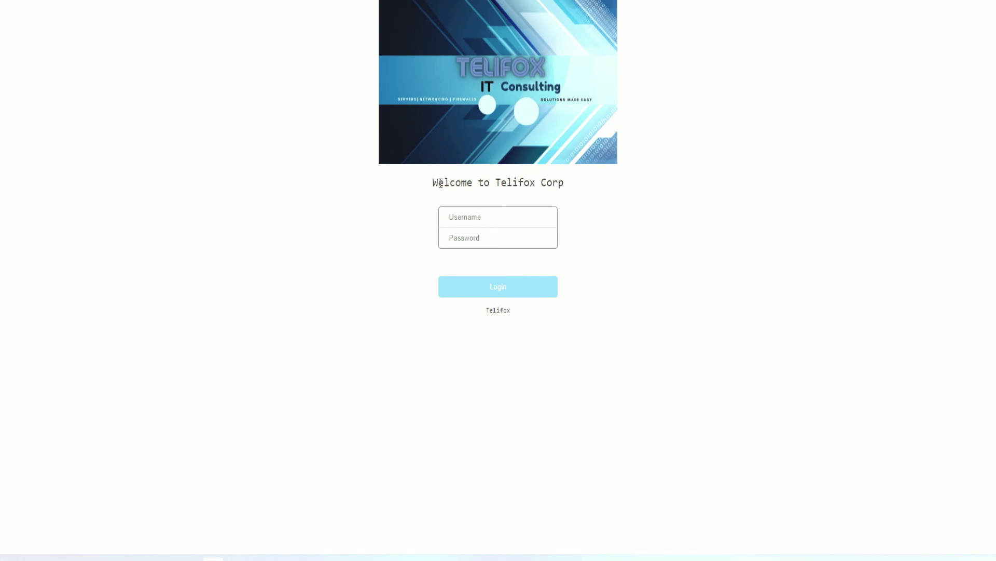
mouse_move(433, 184)
mouse_down()
mouse_move(581, 182)
mouse_move(430, 182)
mouse_up()
click(578, 185)
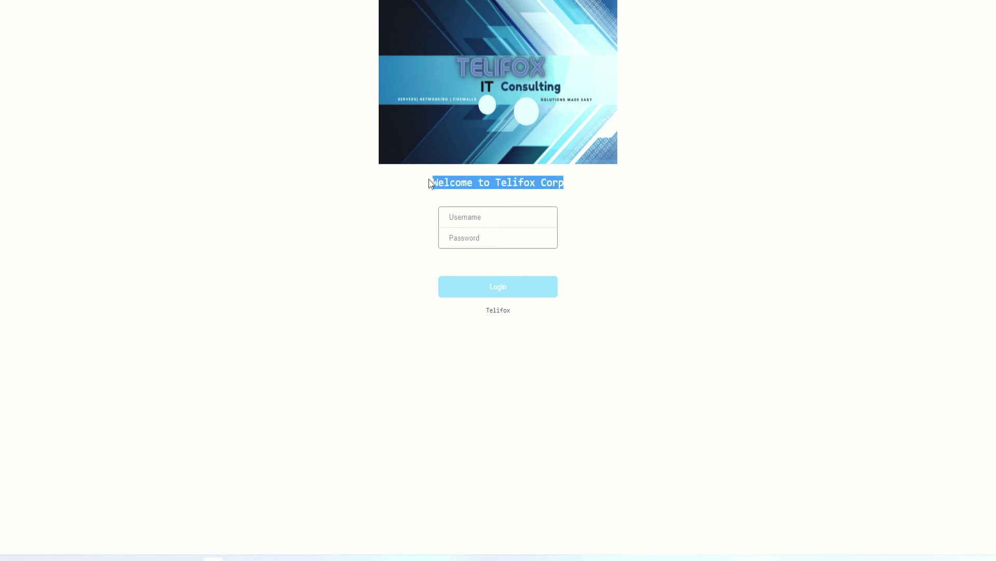
Enter the username and the account password in the login fields.
click(495, 216)
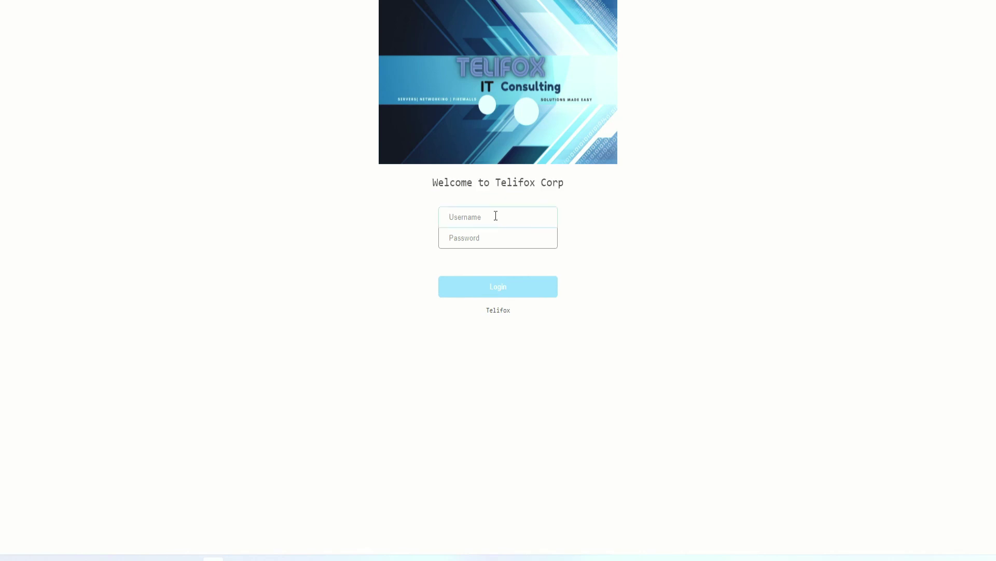
text(James)
key(Tab)
text(password123)
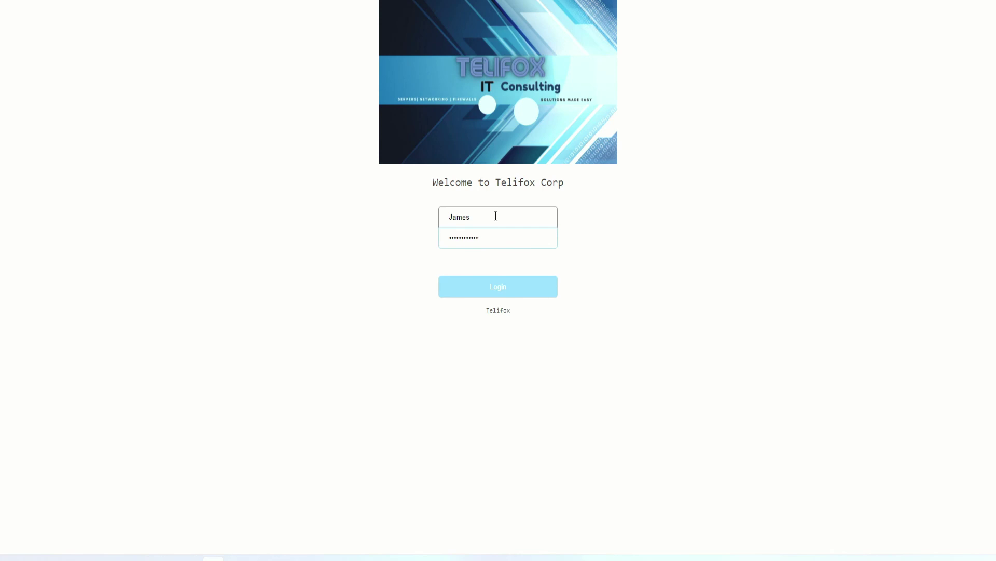
Log in, save the credentials in Chrome, and highlight the online timer.
click(509, 281)
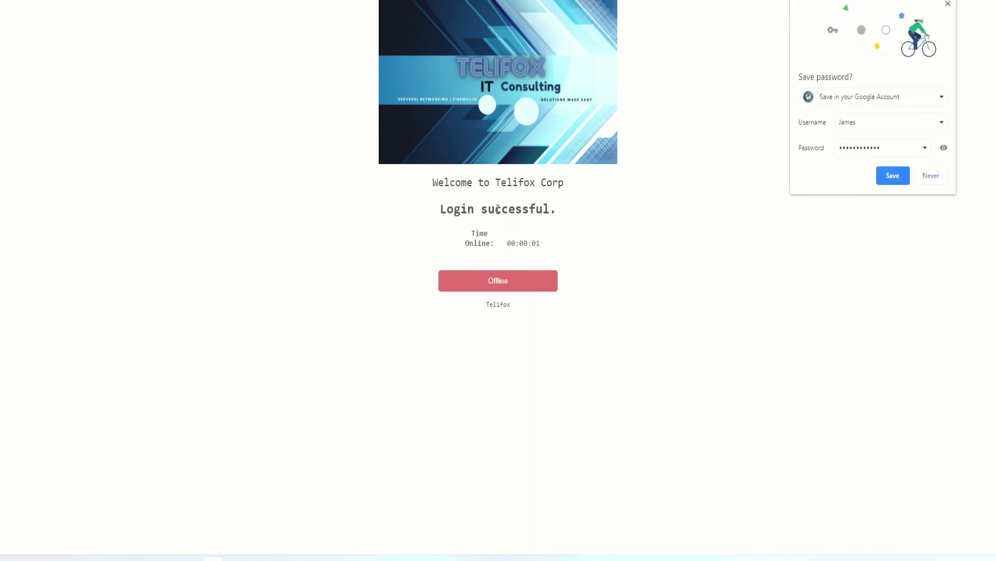
click(898, 180)
drag(545, 247, 506, 245)
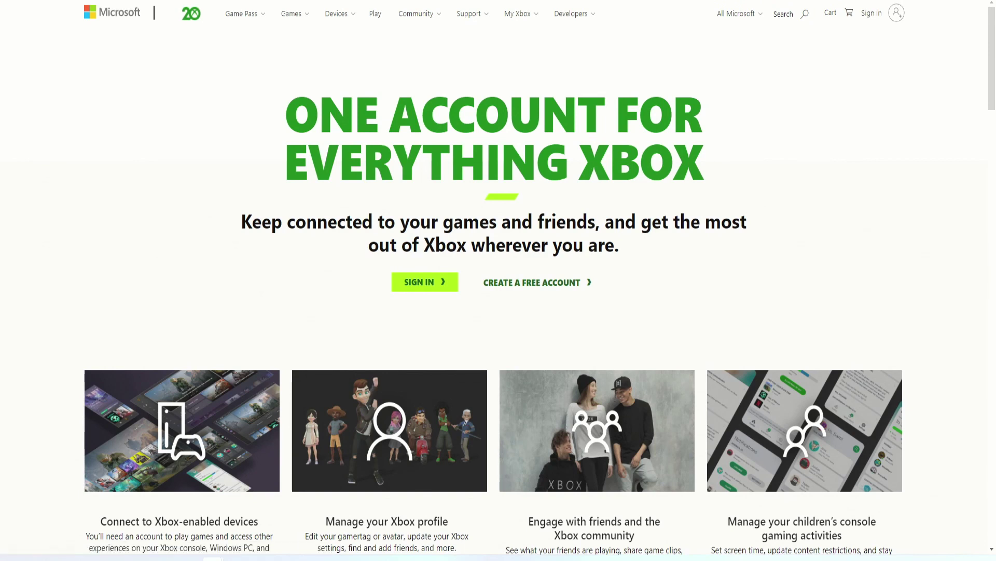
Scroll down through the Xbox 'One Account for Everything' page and back up.
scroll(288, 179, down, 4)
scroll(289, 179, down, 15)
scroll(319, 185, down, 2)
scroll(319, 185, up, 20)
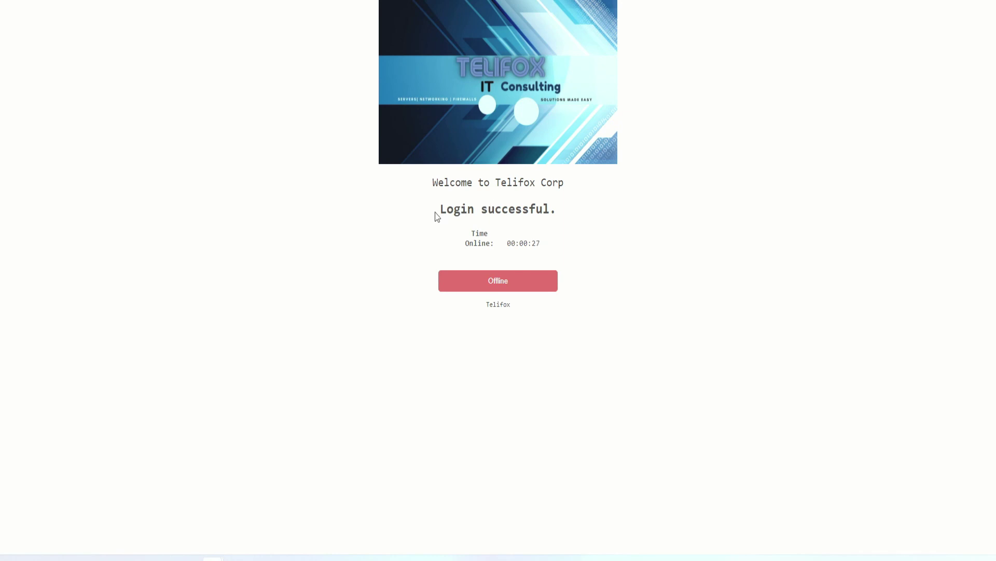
Highlight the 'Login successful' message and online timer, then clear the highlight.
drag(436, 216, 551, 247)
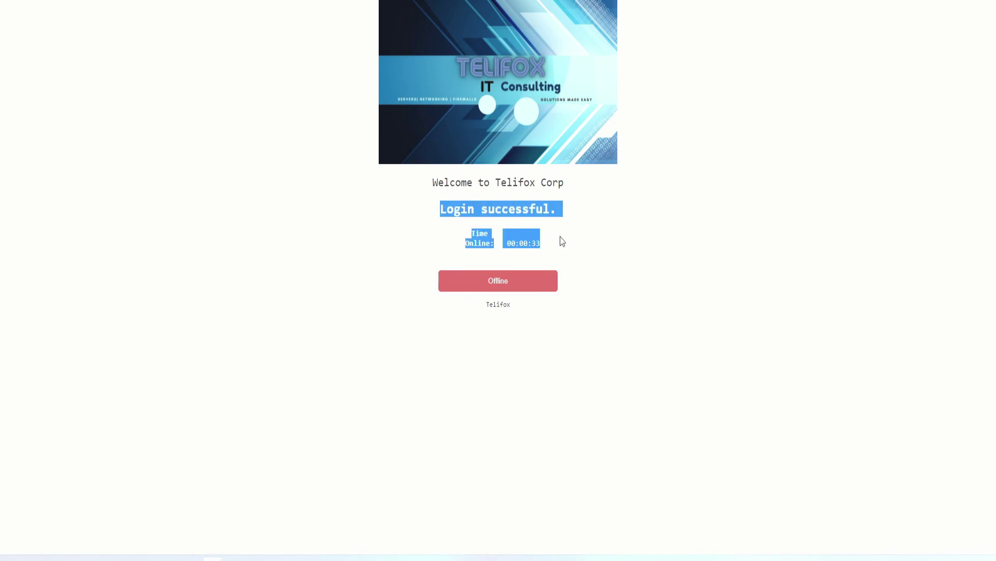
click(415, 207)
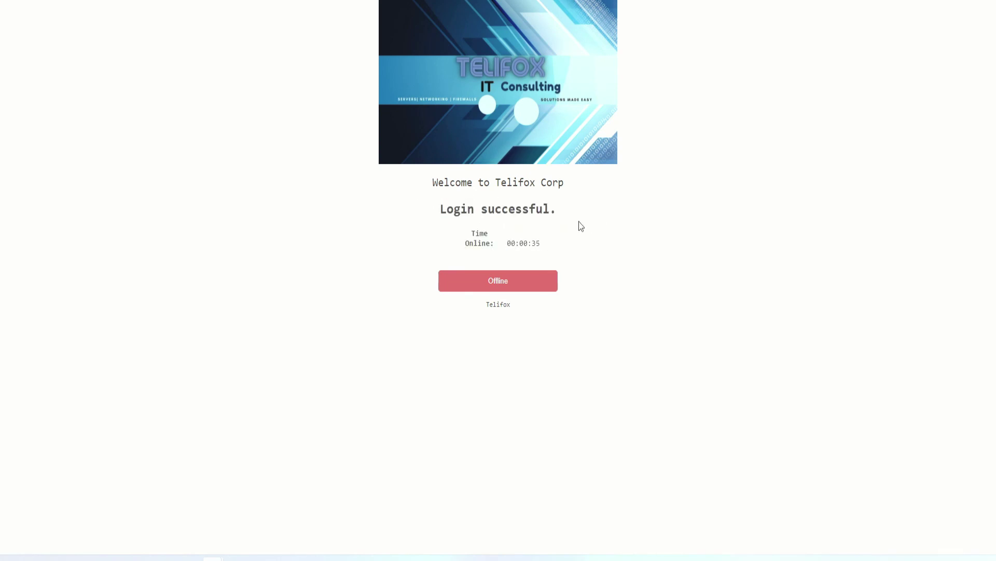